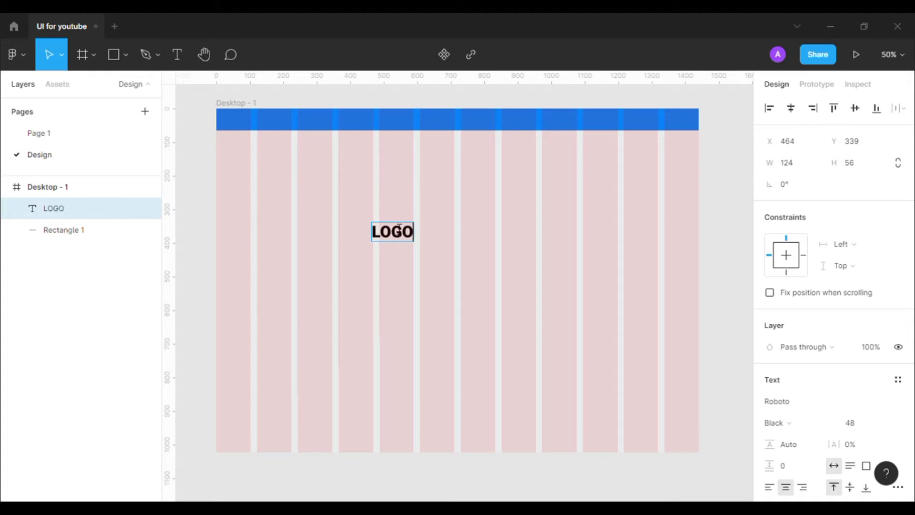
# Step: Move the LOGO text to the second grid column of the header bar and centre it vertically on the bar
pyautogui.press('Escape')
pyautogui.moveTo(400, 239); pyautogui.dragTo(284, 129)
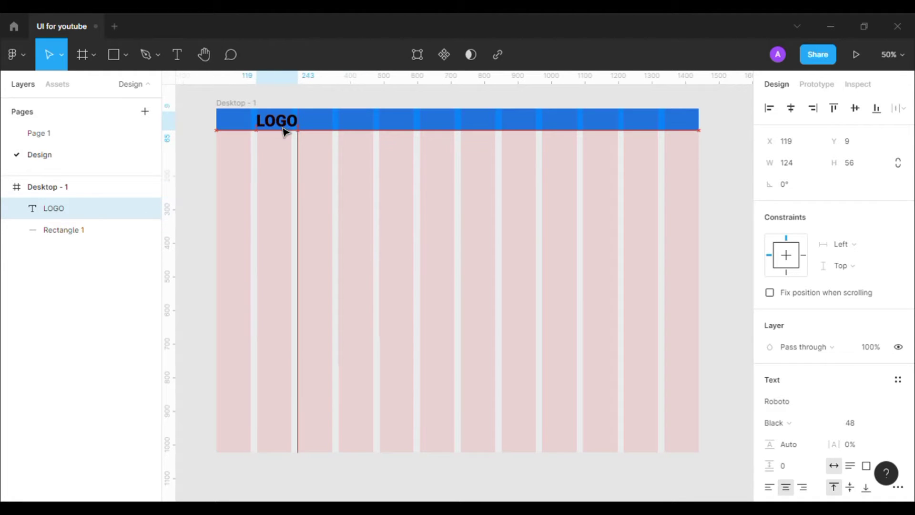
pyautogui.moveTo(321, 162); pyautogui.dragTo(329, 122)
pyautogui.click(851, 107)
pyautogui.click(563, 210)
# Step: Apply the white color style 4 to the LOGO text's fill
pyautogui.click(293, 121)
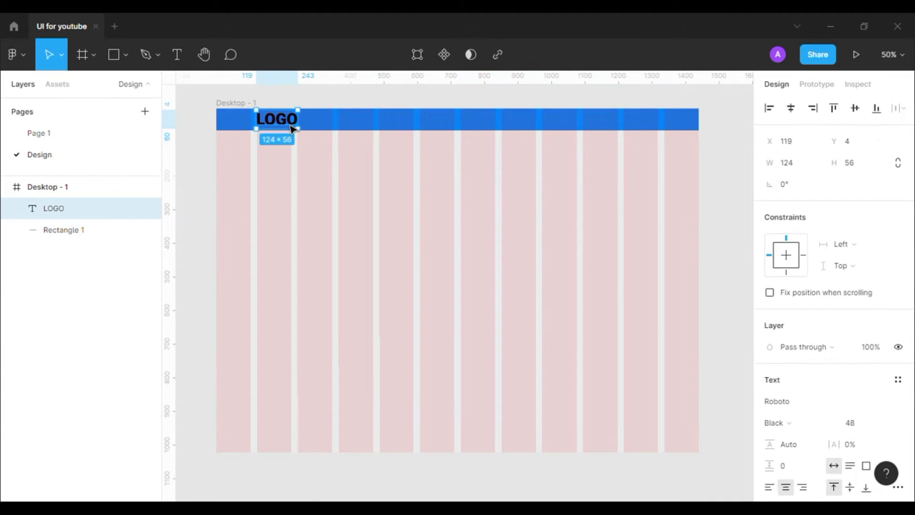
pyautogui.scroll(-5, 775, 388)
pyautogui.click(876, 330)
pyautogui.click(780, 475)
pyautogui.click(310, 192)
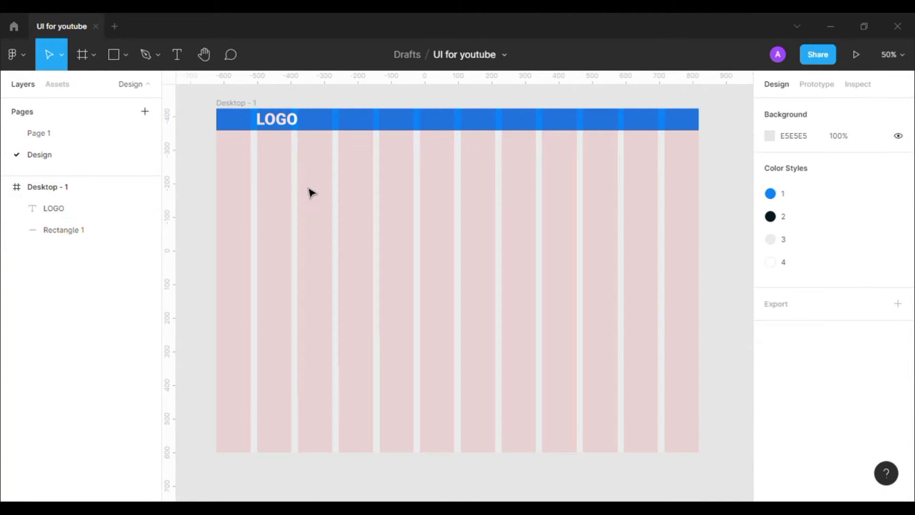
# Step: Add a text reading "Home" below the header bar in Roboto Medium, size 24
pyautogui.click(177, 55)
pyautogui.click(460, 191)
pyautogui.write('Home')
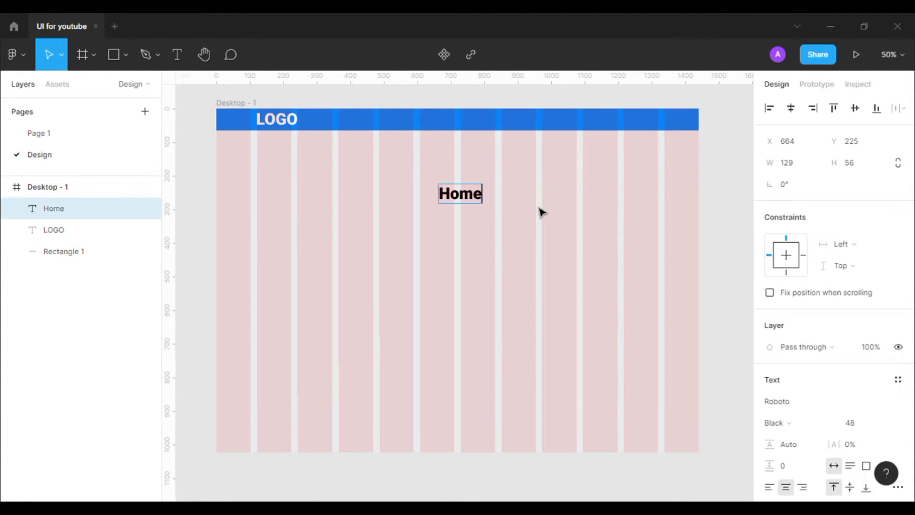
pyautogui.press('Escape')
pyautogui.press('Escape')
# Step: Duplicate the Home text beside the original and change the copy's wording to "About"
pyautogui.moveTo(466, 186); pyautogui.dragTo(502, 188)
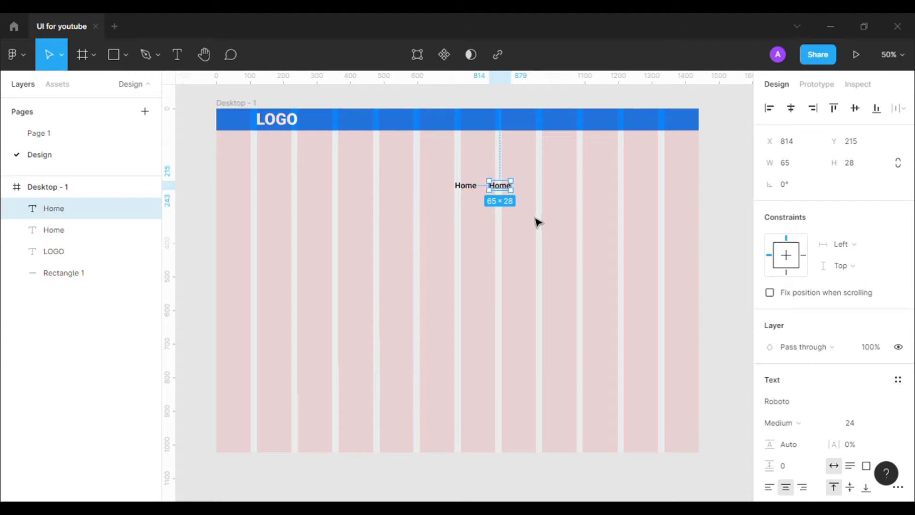
pyautogui.click(538, 222)
pyautogui.doubleClick(505, 189)
pyautogui.write('About')
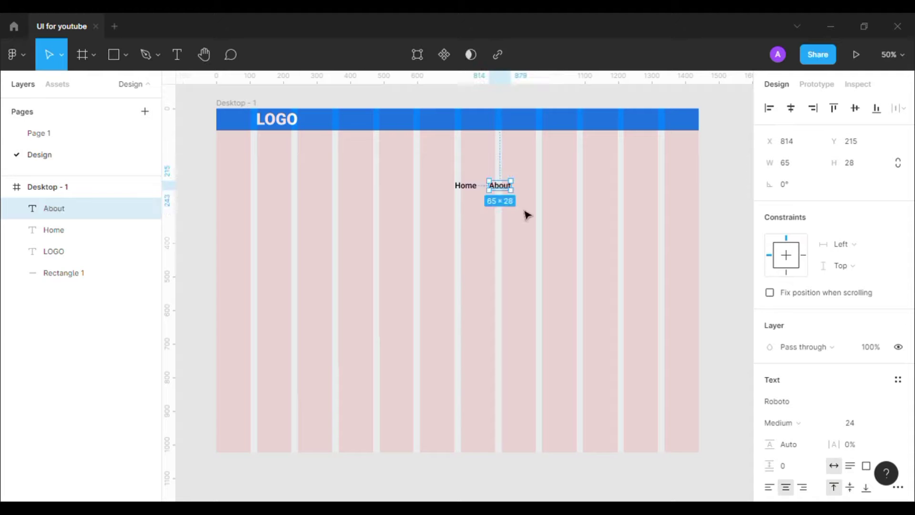
# Step: Duplicate the About text beside the original and change the copy's wording to "Services"
pyautogui.hscroll(-2, 526, 205)
pyautogui.moveTo(517, 186); pyautogui.dragTo(547, 189)
pyautogui.click(544, 200)
pyautogui.doubleClick(547, 186)
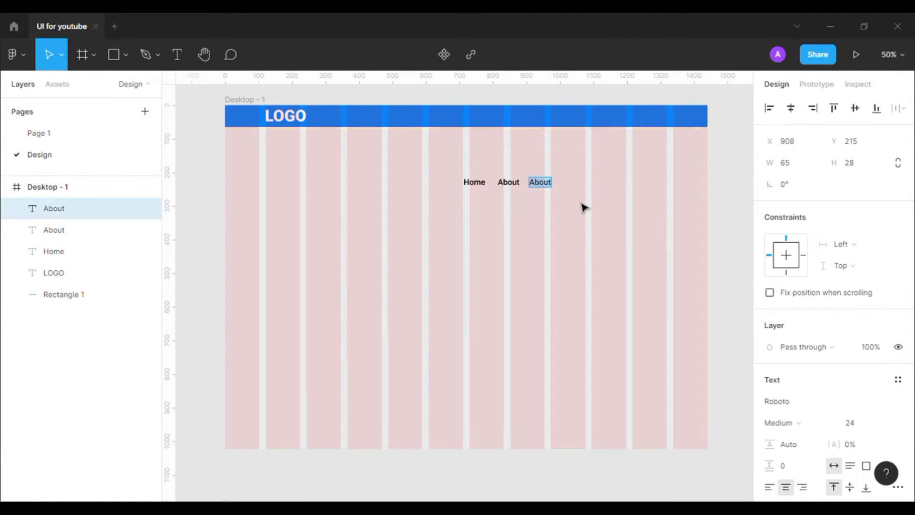
pyautogui.write('Services')
pyautogui.press('Return')
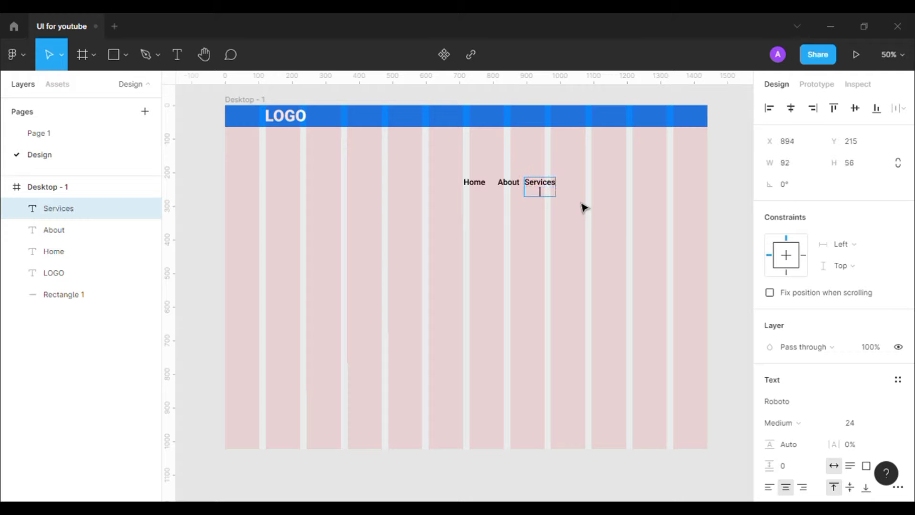
pyautogui.press('Escape')
# Step: Move the Home, About and Services texts together into the header bar, ending at the second-to-last grid column
pyautogui.moveTo(574, 210); pyautogui.dragTo(591, 123)
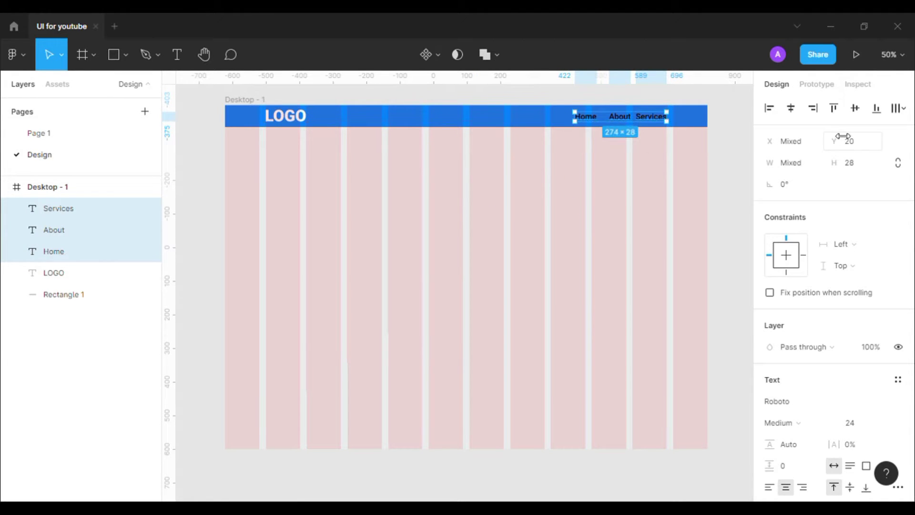
pyautogui.moveTo(652, 146); pyautogui.dragTo(610, 93)
pyautogui.click(664, 178)
# Step: Align the Home, About and Services texts with the header bar by their vertical centers
pyautogui.click(651, 118)
pyautogui.keyDown('shift'); pyautogui.click(621, 117); pyautogui.keyUp('shift')
pyautogui.keyDown('shift'); pyautogui.click(585, 117); pyautogui.keyUp('shift')
pyautogui.keyDown('shift'); pyautogui.click(531, 115); pyautogui.keyUp('shift')
pyautogui.click(857, 109)
pyautogui.click(660, 149)
# Step: Distribute the Home, About and Services texts evenly horizontally and shift them slightly down together with the header bar
pyautogui.click(650, 118)
pyautogui.keyDown('shift'); pyautogui.click(620, 116); pyautogui.keyUp('shift')
pyautogui.keyDown('shift'); pyautogui.click(587, 117); pyautogui.keyUp('shift')
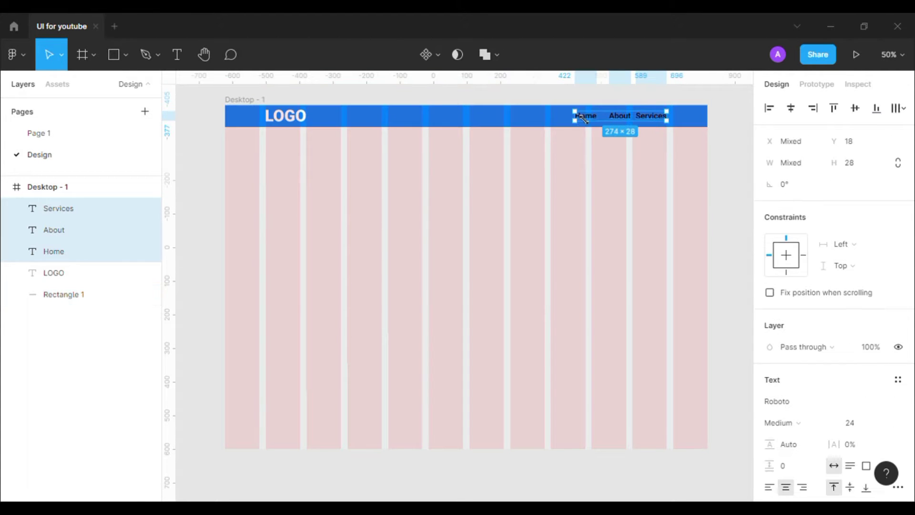
pyautogui.click(902, 108)
pyautogui.click(768, 134)
pyautogui.moveTo(674, 141); pyautogui.dragTo(572, 111)
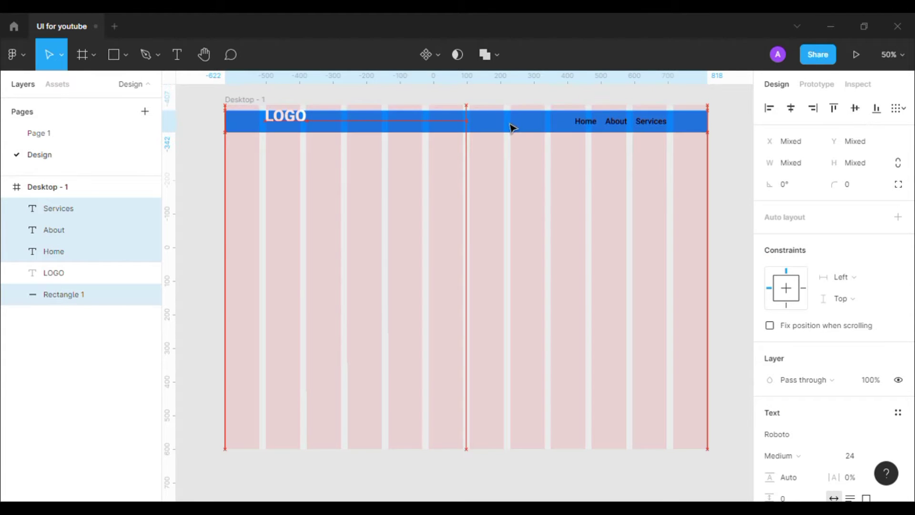
pyautogui.press('Escape')
# Step: Apply the white color style 4 to the Home, About and Services texts
pyautogui.click(651, 117)
pyautogui.keyDown('shift'); pyautogui.click(615, 119); pyautogui.keyUp('shift')
pyautogui.keyDown('shift'); pyautogui.click(586, 117); pyautogui.keyUp('shift')
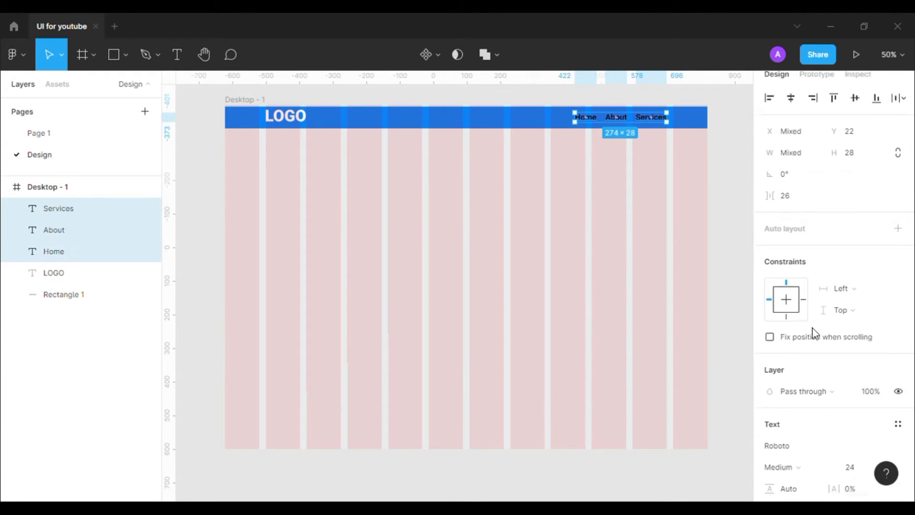
pyautogui.scroll(-5, 786, 181)
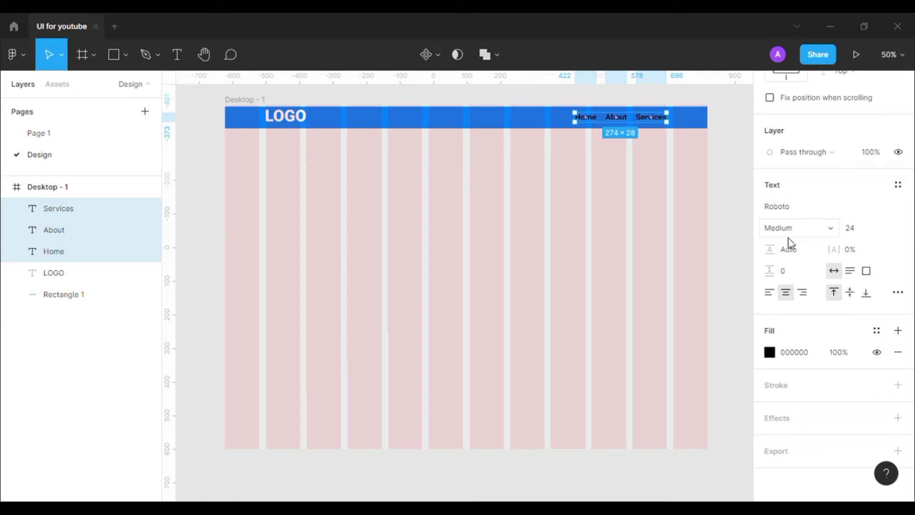
pyautogui.click(877, 330)
pyautogui.click(779, 476)
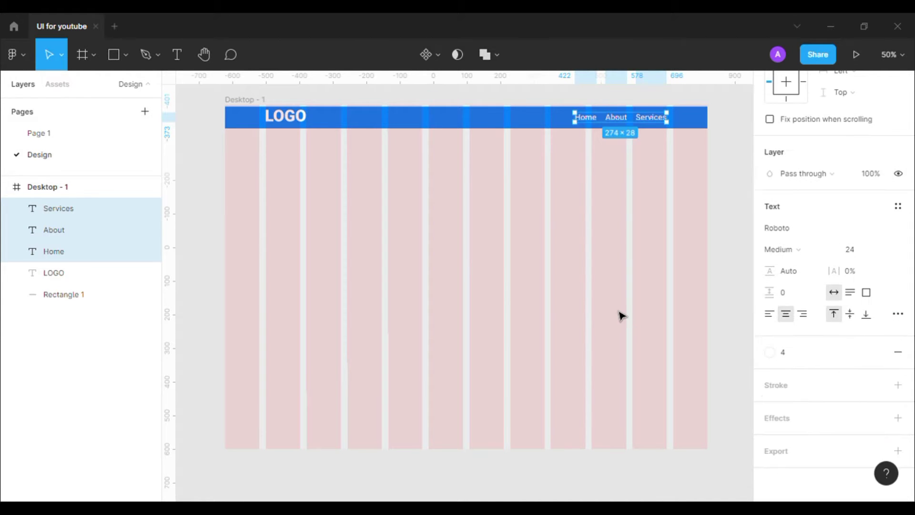
pyautogui.click(621, 316)
# Step: Align the LOGO text with the header bar by their vertical centers
pyautogui.click(324, 117)
pyautogui.keyDown('shift'); pyautogui.click(288, 117); pyautogui.keyUp('shift')
pyautogui.click(855, 109)
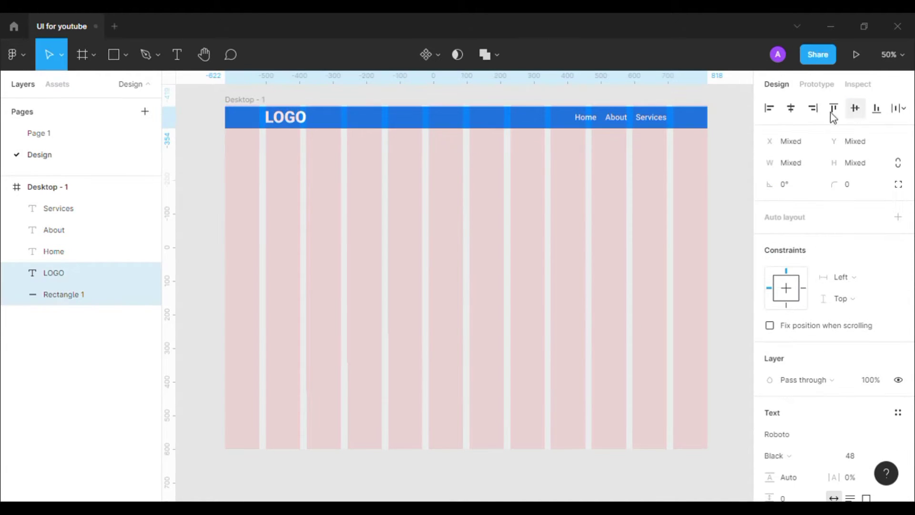
pyautogui.click(686, 157)
# Step: Align the LOGO, Home, About and Services texts and the header bar together on their vertical centers
pyautogui.click(651, 118)
pyautogui.keyDown('shift'); pyautogui.click(616, 118); pyautogui.keyUp('shift')
pyautogui.keyDown('shift'); pyautogui.click(585, 118); pyautogui.keyUp('shift')
pyautogui.keyDown('shift'); pyautogui.click(291, 117); pyautogui.keyUp('shift')
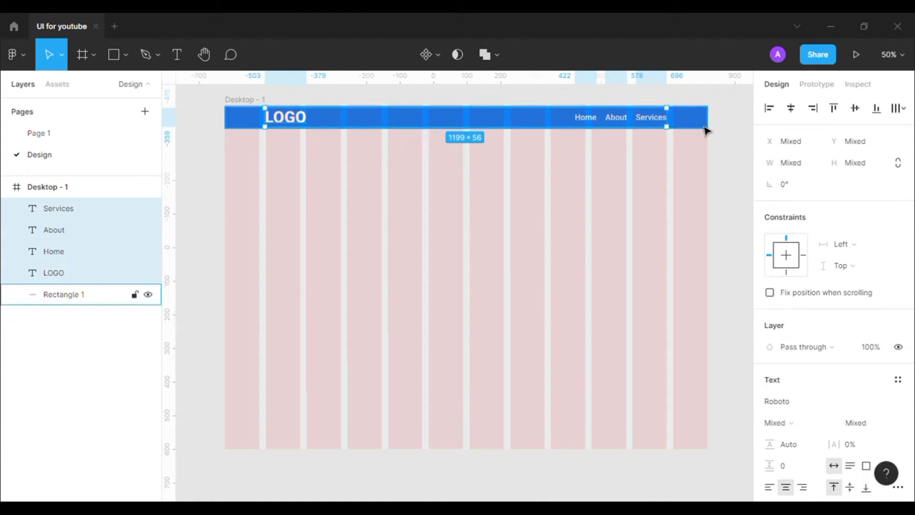
pyautogui.keyDown('shift'); pyautogui.click(687, 128); pyautogui.keyUp('shift')
pyautogui.click(855, 112)
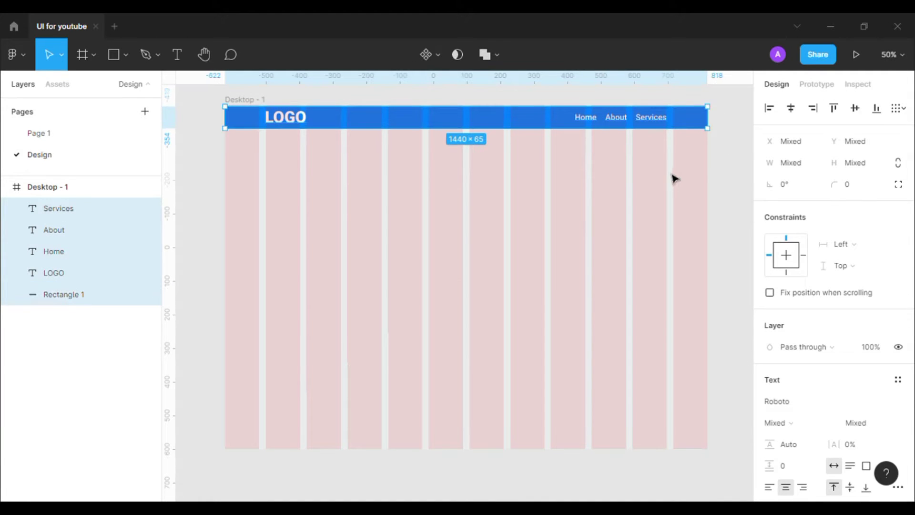
pyautogui.click(559, 203)
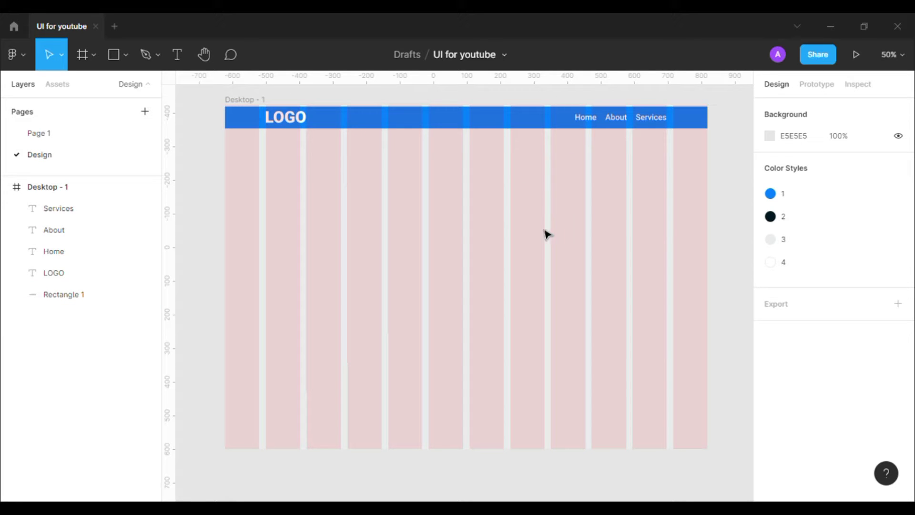
pyautogui.moveTo(357, 190); pyautogui.dragTo(374, 186)
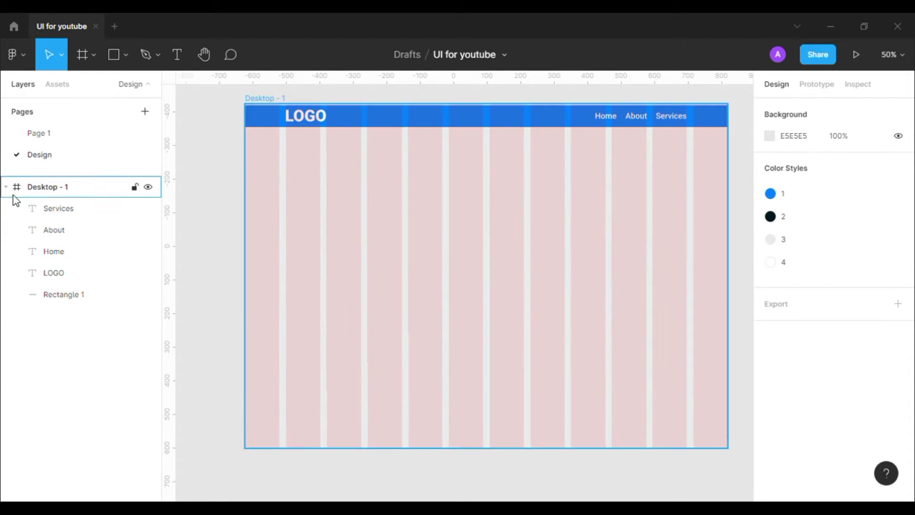
pyautogui.click(50, 132)
pyautogui.click(49, 157)
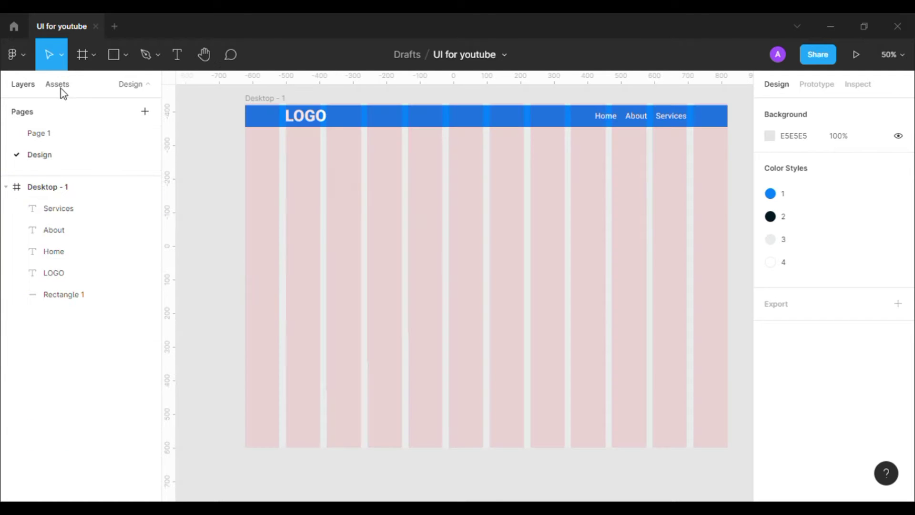
# Step: Place the illustration component from the local components below the LOGO and enlarge it to about 710 × 532
pyautogui.click(58, 84)
pyautogui.scroll(-1, 87, 211)
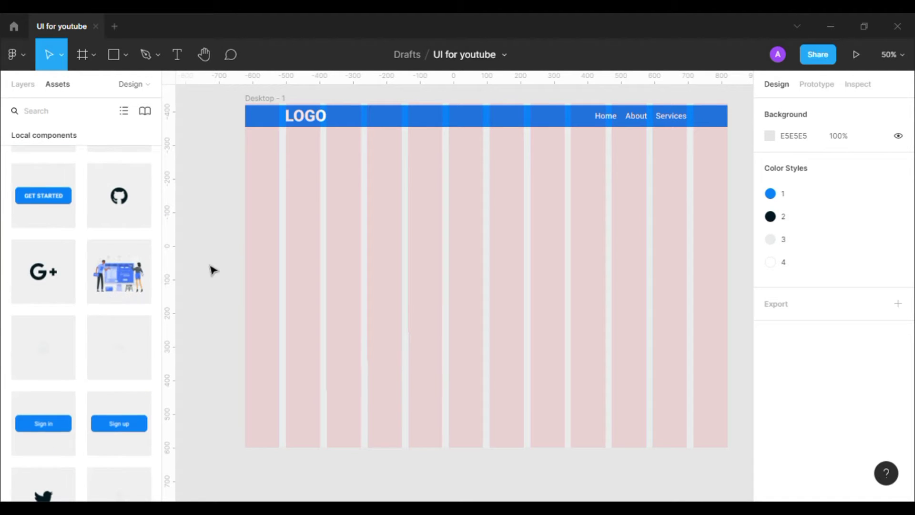
pyautogui.scroll(1, 173, 282)
pyautogui.moveTo(110, 267); pyautogui.dragTo(345, 284)
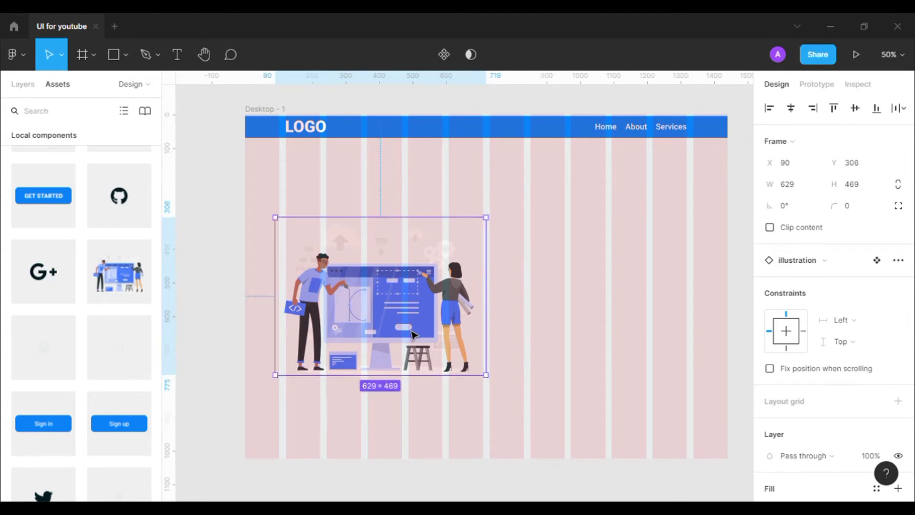
pyautogui.moveTo(406, 338)
pyautogui.mouseDown()
pyautogui.moveTo(416, 323)
pyautogui.moveTo(417, 340)
pyautogui.mouseUp()
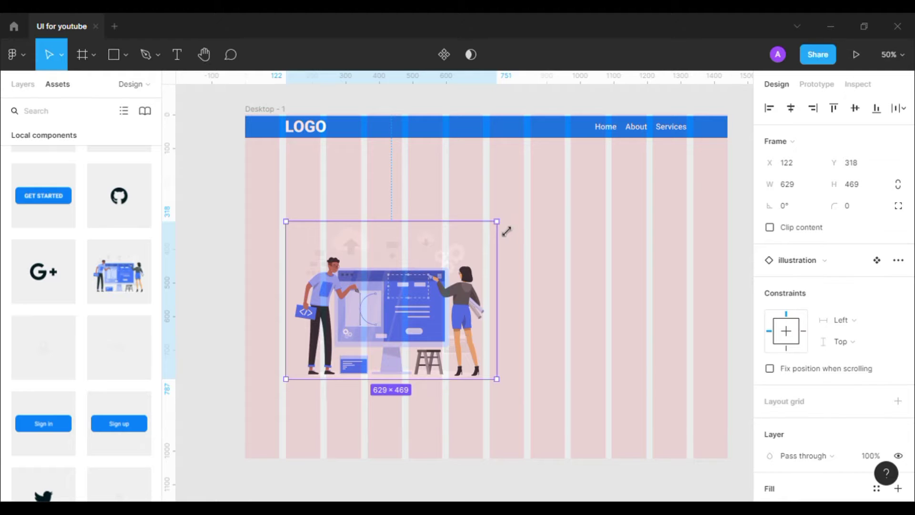
pyautogui.moveTo(506, 232); pyautogui.dragTo(537, 210)
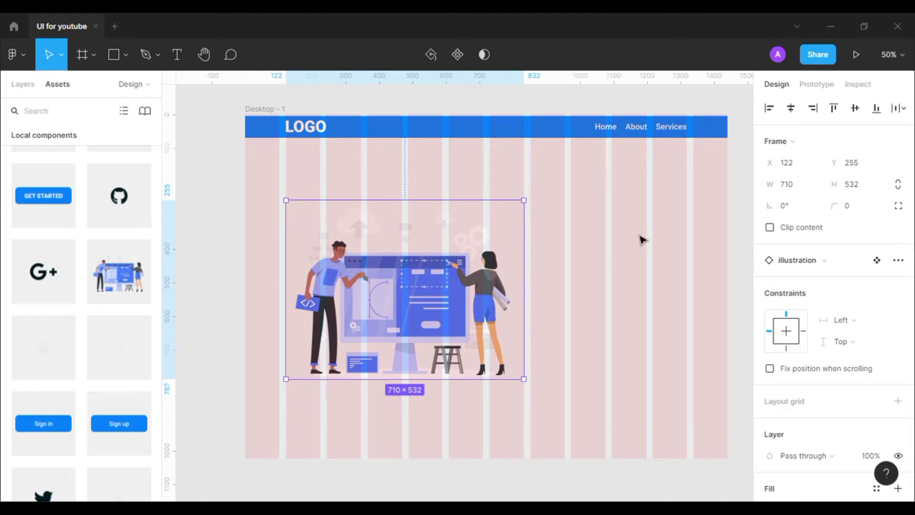
pyautogui.click(640, 238)
# Step: Add a text reading "WELCOME" in the empty area beside the illustration
pyautogui.moveTo(572, 289); pyautogui.dragTo(538, 257)
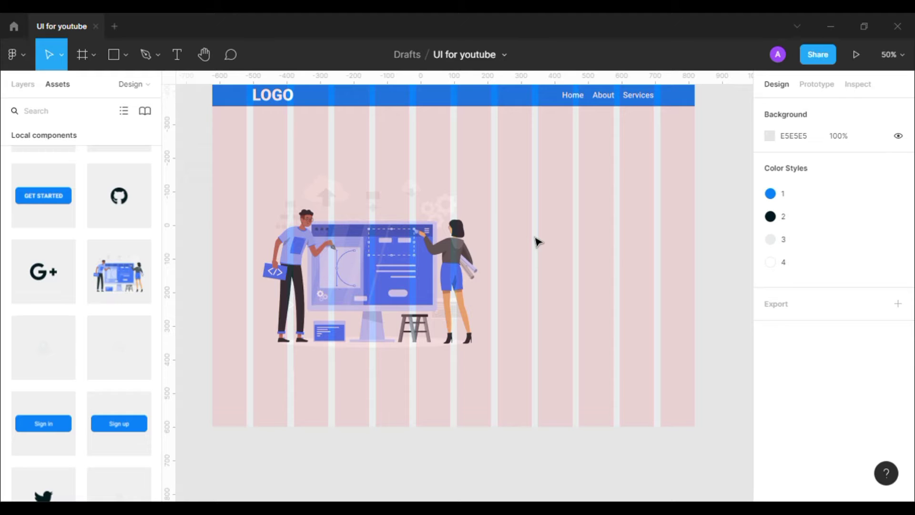
pyautogui.scroll(1, 599, 262)
pyautogui.hscroll(1, 599, 261)
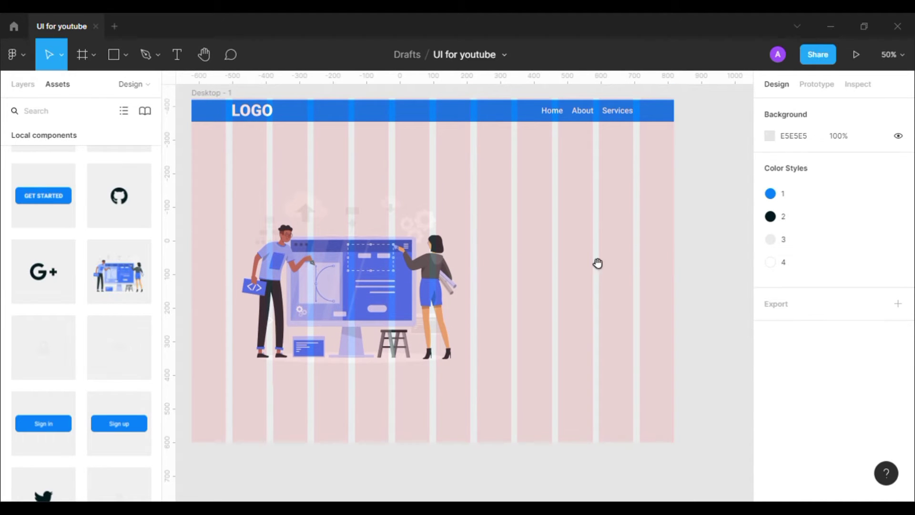
pyautogui.click(22, 84)
pyautogui.click(177, 54)
pyautogui.click(545, 217)
pyautogui.write('E')
pyautogui.press('Escape')
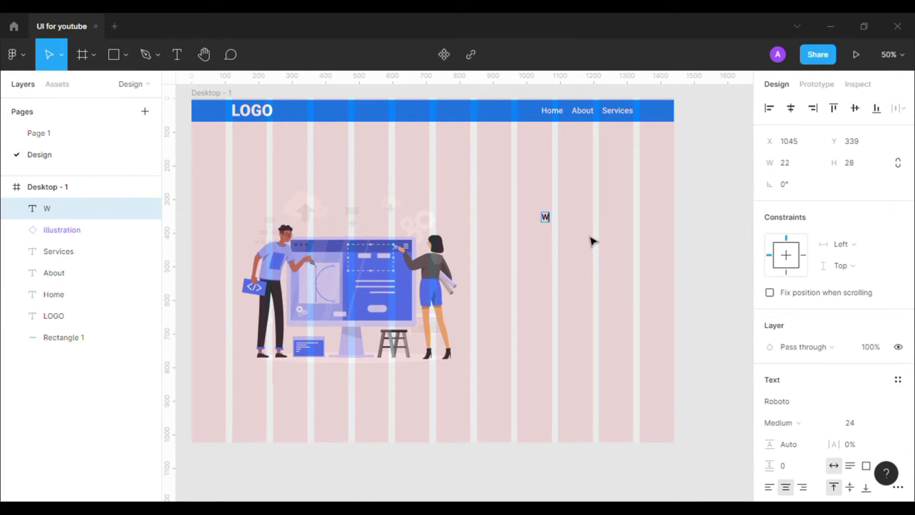
pyautogui.write('LCOME')
pyautogui.press('Escape')
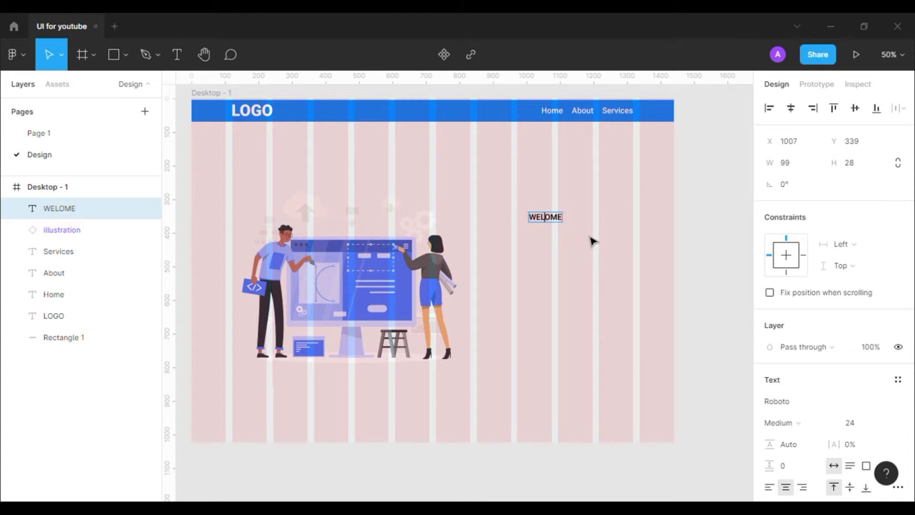
pyautogui.moveTo(567, 223); pyautogui.dragTo(575, 244)
pyautogui.click(622, 245)
pyautogui.hotkey('ctrl', 'z')
pyautogui.hotkey('ctrl', 'z')
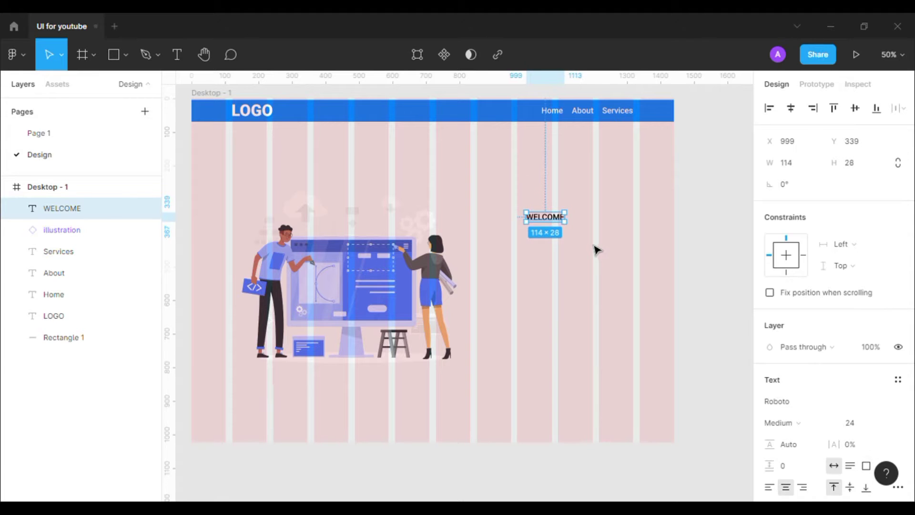
pyautogui.hotkey('ctrl', 'z')
pyautogui.hotkey('ctrl', 'shift', 'z')
# Step: Set the WELCOME text to Bold, size 64, and move it so its end lines up with the Services menu item
pyautogui.click(805, 423)
pyautogui.click(793, 360)
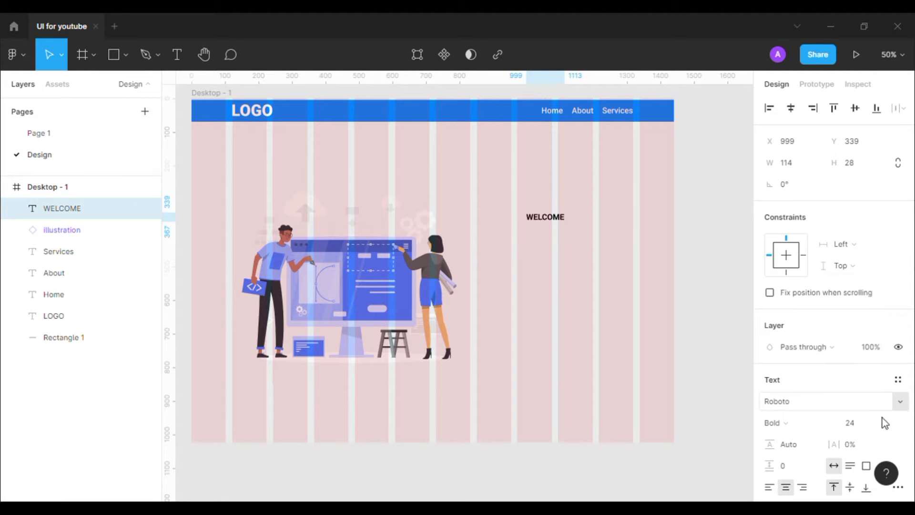
pyautogui.click(883, 420)
pyautogui.click(871, 417)
pyautogui.moveTo(548, 231); pyautogui.dragTo(588, 220)
pyautogui.click(466, 231)
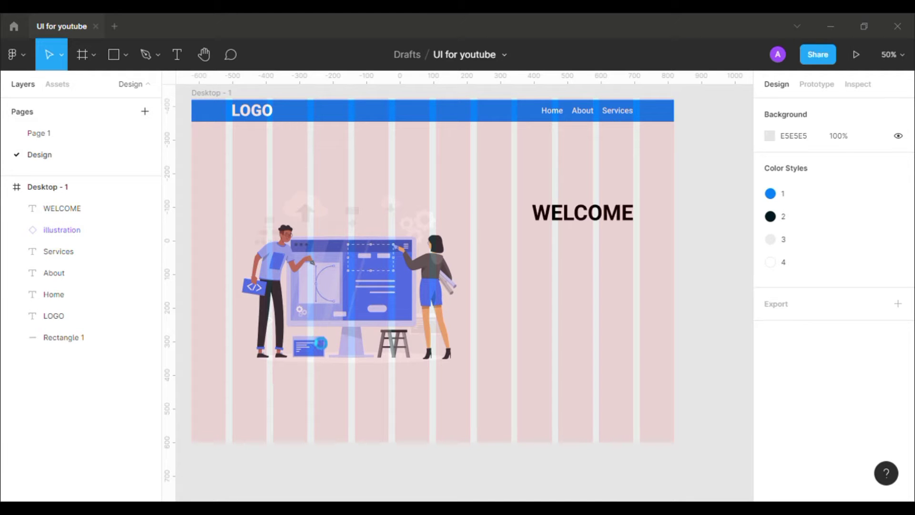
# Step: Paste the copied text "Lorem Ipsum is simply dummy text of the printing and typesetting industry." onto the canvas
pyautogui.click(333, 349)
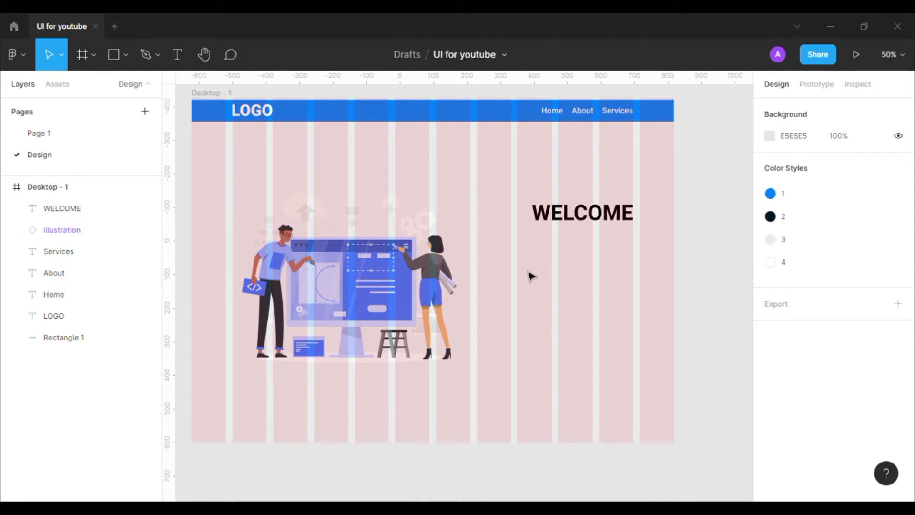
pyautogui.hotkey('ctrl', 'v')
pyautogui.press('-')
pyautogui.scroll(-3, 868, 409)
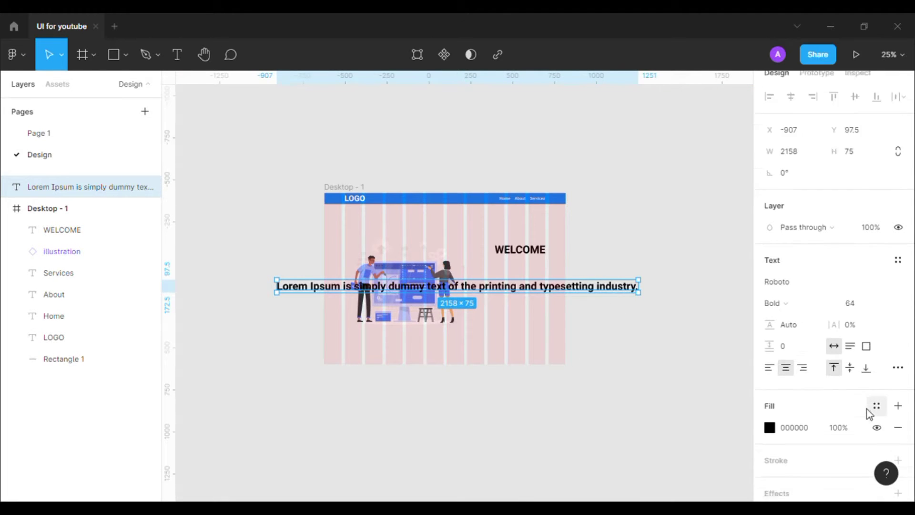
pyautogui.click(705, 365)
# Step: Set the pasted Lorem Ipsum text to the Light weight and size 18
pyautogui.click(530, 289)
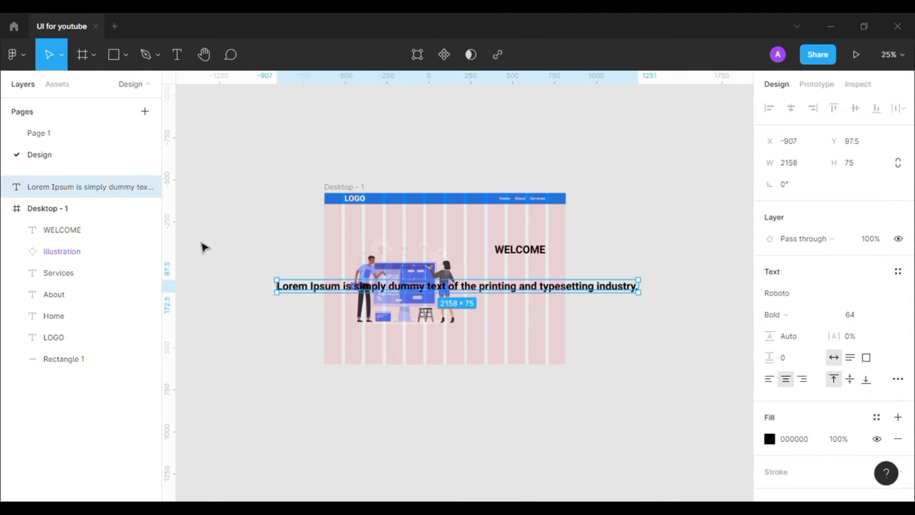
pyautogui.scroll(-3, 905, 441)
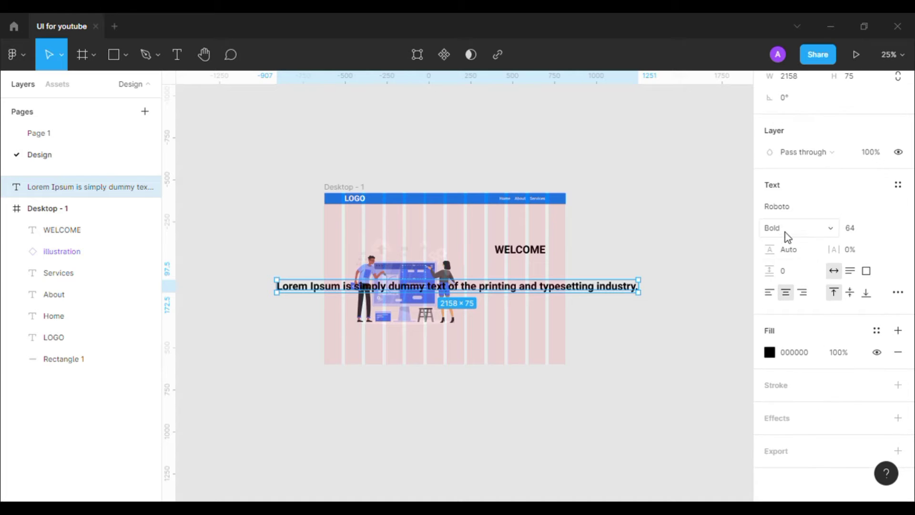
pyautogui.click(785, 232)
pyautogui.click(791, 196)
pyautogui.click(789, 227)
pyautogui.click(792, 211)
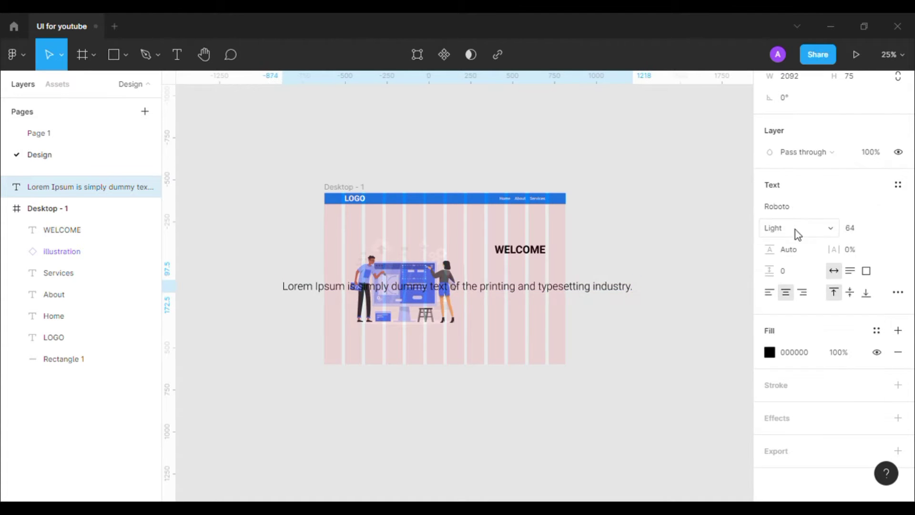
pyautogui.click(883, 232)
pyautogui.click(870, 188)
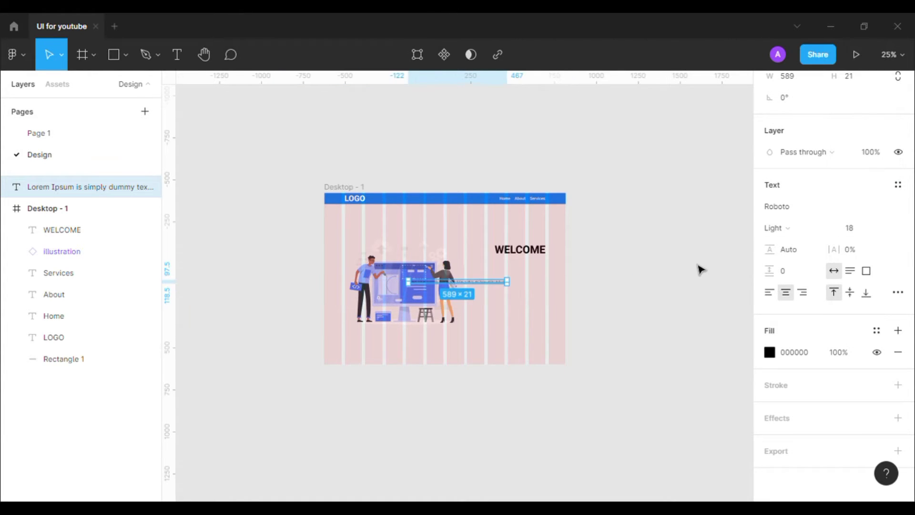
# Step: Move the Lorem Ipsum line beneath the WELCOME heading, to about X 216, Y 58
pyautogui.hotkey('shift', '0')
pyautogui.hotkey('ctrl', '-')
pyautogui.click(643, 281)
pyautogui.scroll(1, 641, 281)
pyautogui.moveTo(519, 291); pyautogui.dragTo(634, 279)
# Step: Try to append a second copy of the Lorem Ipsum sentence on the same line and undo it
pyautogui.doubleClick(661, 281)
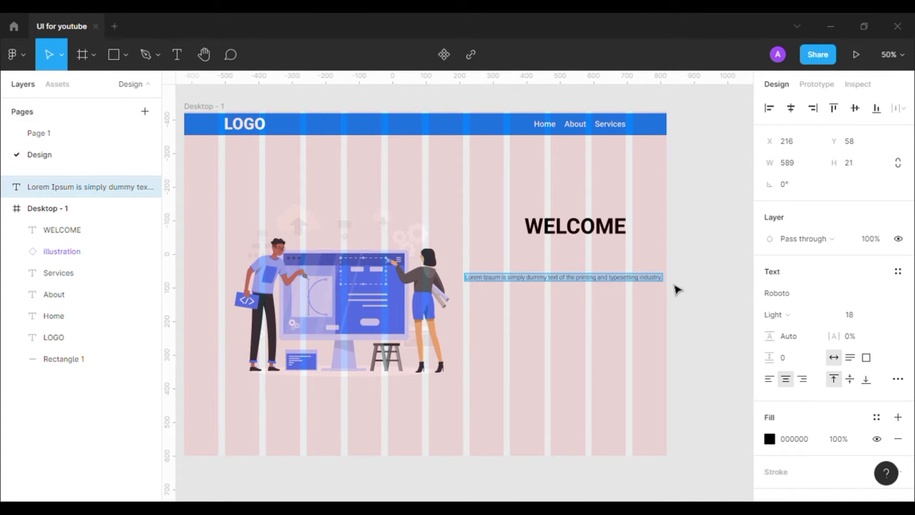
pyautogui.press('Left')
pyautogui.write('Lorem Ipsum is simply dummy text of the printing and typesetting industry.')
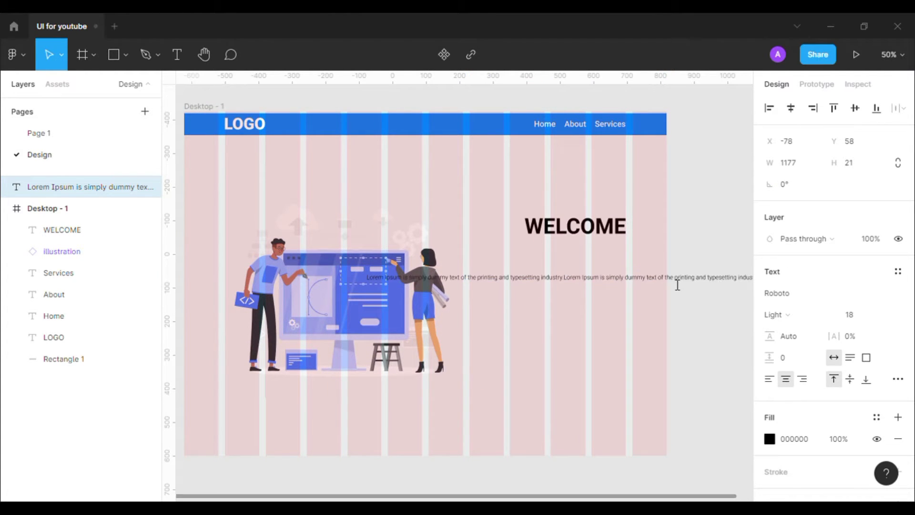
pyautogui.hotkey('ctrl', 'z')
# Step: Try to add a second copy of the Lorem Ipsum sentence on a new line and undo the addition
pyautogui.hotkey('ctrl', 'c')
pyautogui.press('Right')
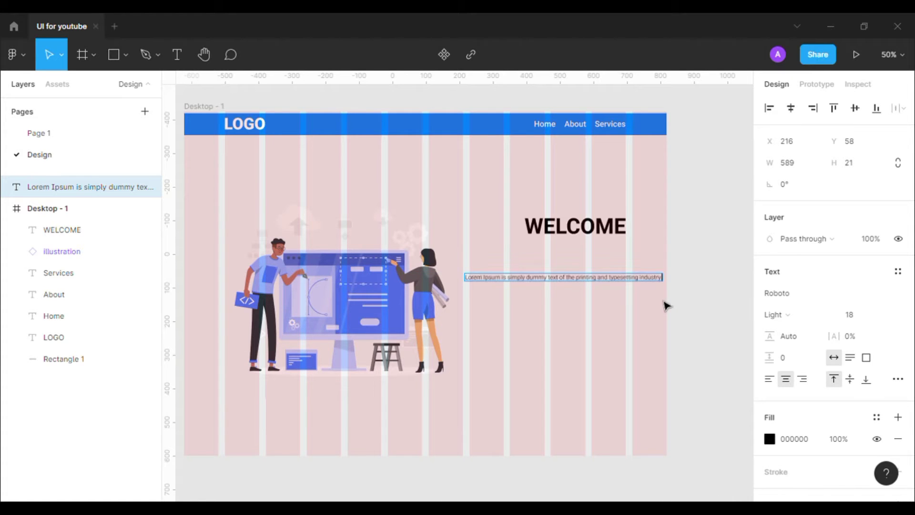
pyautogui.press('Return')
pyautogui.hotkey('ctrl', 'v')
pyautogui.click(664, 302)
pyautogui.moveTo(661, 294); pyautogui.dragTo(706, 327)
pyautogui.hotkey('ctrl', 'z')
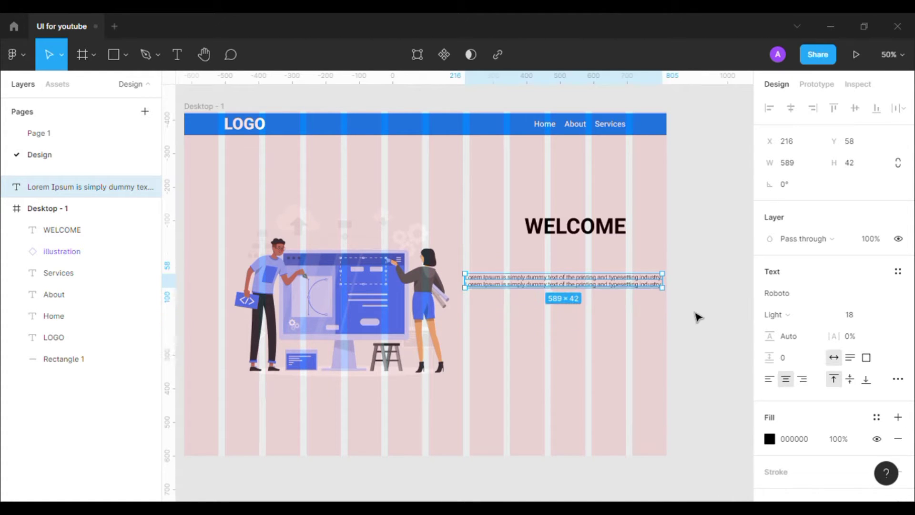
pyautogui.moveTo(672, 299)
pyautogui.mouseDown()
pyautogui.moveTo(647, 299)
pyautogui.moveTo(676, 309)
pyautogui.moveTo(667, 301)
pyautogui.mouseUp()
pyautogui.hotkey('ctrl', 'z')
pyautogui.hotkey('ctrl', 'z')
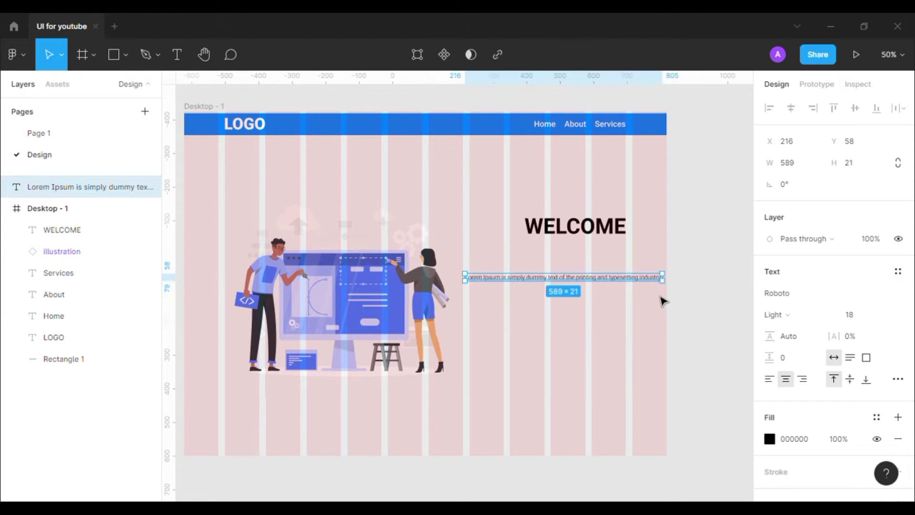
# Step: Try to repeat the Lorem Ipsum sentence after a space at its end, and undo the pasted copy
pyautogui.doubleClick(658, 280)
pyautogui.press('Right')
pyautogui.hotkey('ctrl', 'v')
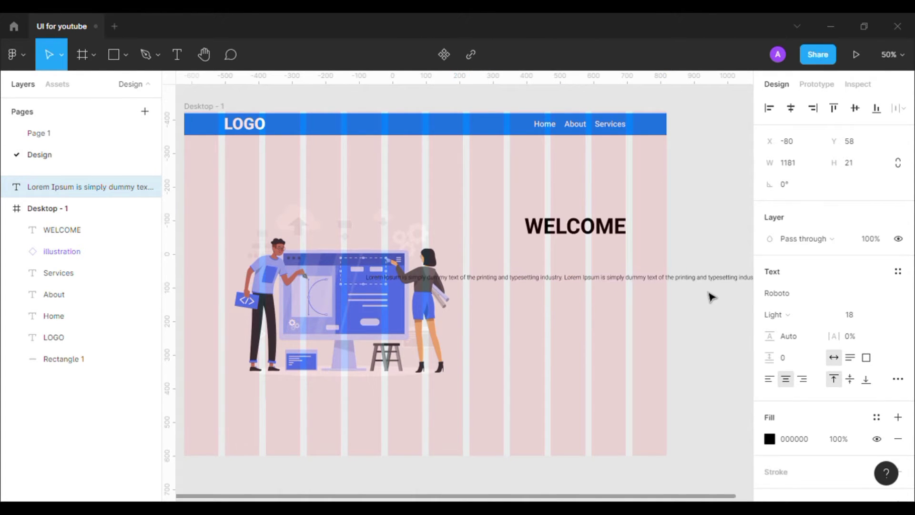
pyautogui.hotkey('ctrl', '-')
pyautogui.hotkey('shift', '0')
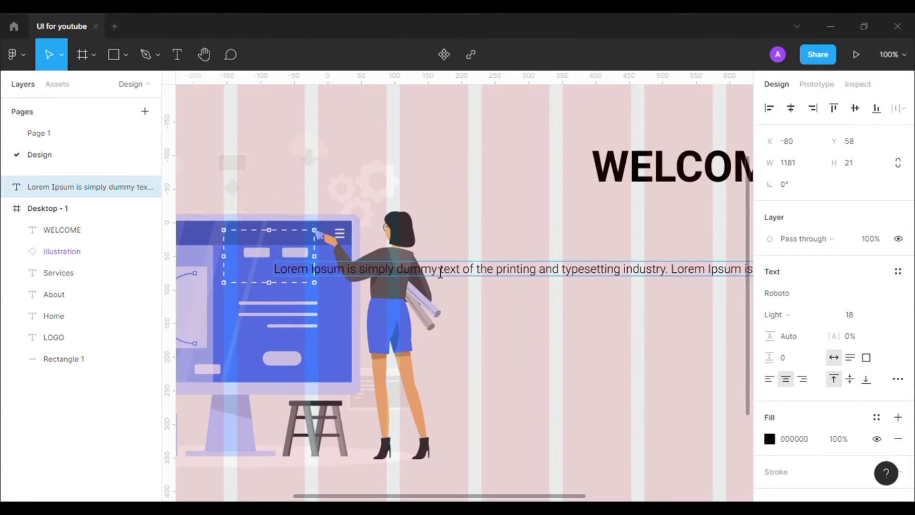
pyautogui.hotkey('ctrl', 'z')
pyautogui.press('Escape')
# Step: Nudge the Lorem Ipsum text to X 213, Y 68
pyautogui.hscroll(5, 464, 305)
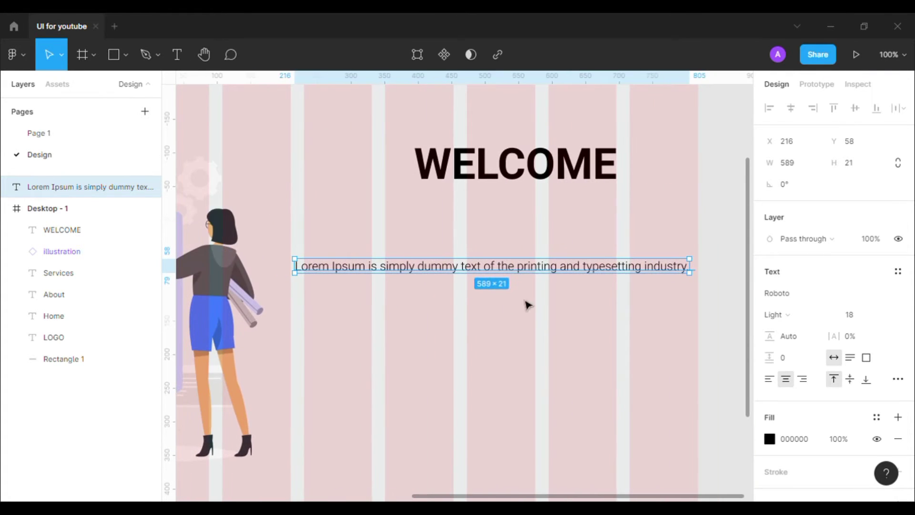
pyautogui.hotkey('shift', 'Down')
pyautogui.press('Left')
pyautogui.press('Left')
pyautogui.press('Left')
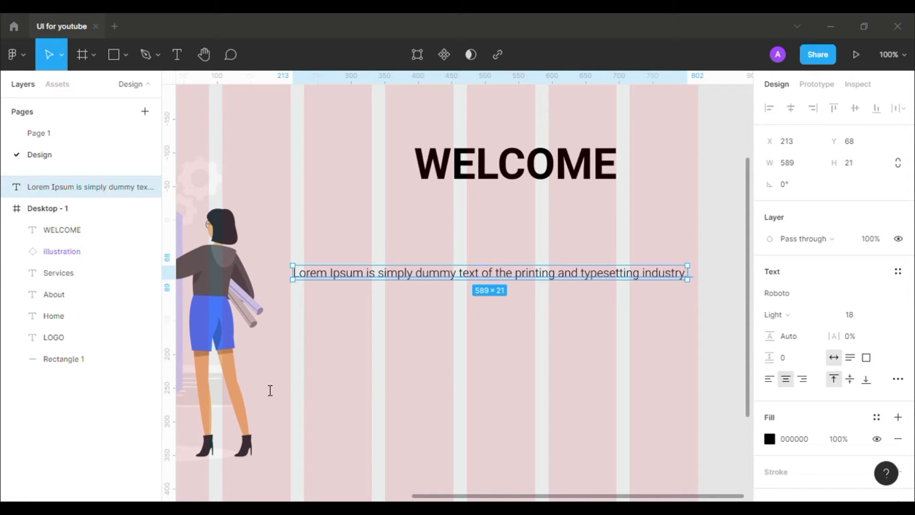
# Step: Extend the paragraph with "Lorem Ipsum has been the industry's standard dummy text ever since the 1500s," and fit it in a 520 × 72 box
pyautogui.doubleClick(640, 279)
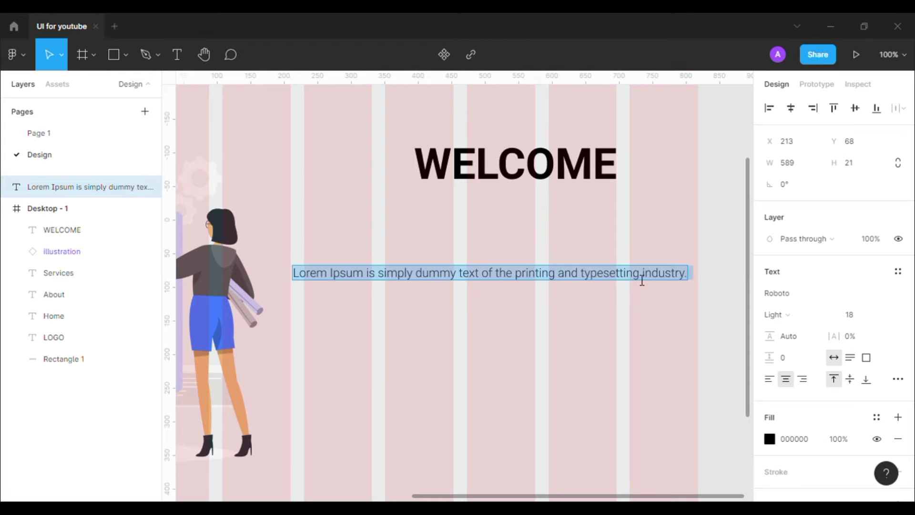
pyautogui.hotkey('ctrl', 'v')
pyautogui.press('Escape')
pyautogui.hotkey('ctrl', '-')
pyautogui.moveTo(693, 296); pyautogui.dragTo(491, 292)
pyautogui.press('Escape')
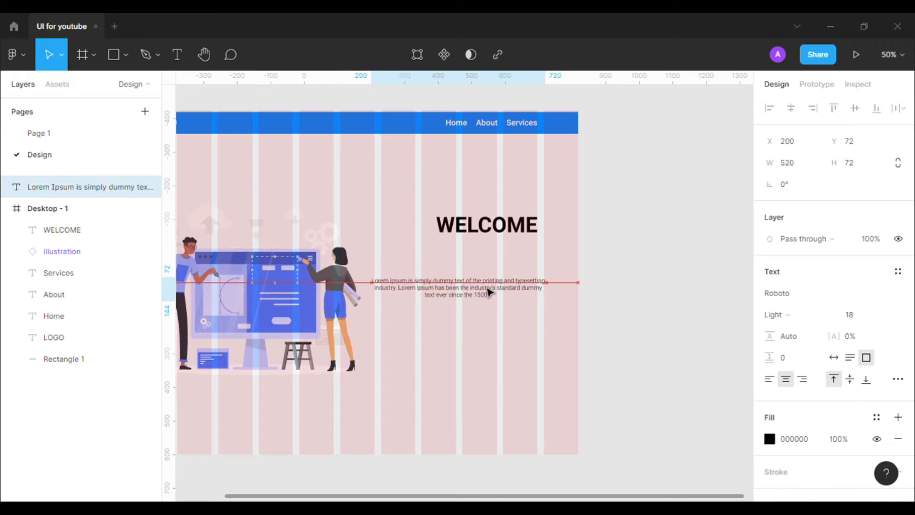
# Step: Move the WELCOME heading closer to the paragraph and align both on their horizontal centers
pyautogui.moveTo(487, 228); pyautogui.dragTo(457, 246)
pyautogui.click(672, 284)
pyautogui.hotkey('ctrl', '+')
pyautogui.scroll(-1, 673, 283)
pyautogui.moveTo(616, 319); pyautogui.dragTo(428, 165)
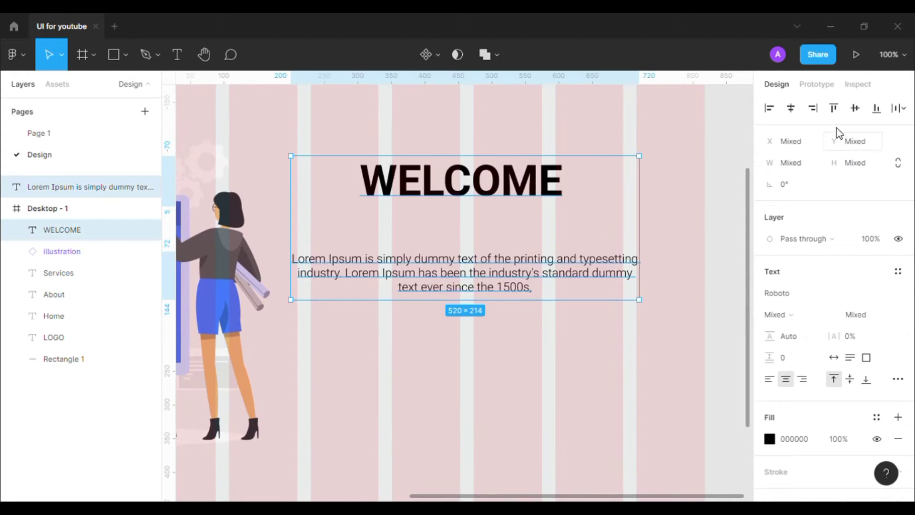
pyautogui.click(793, 111)
pyautogui.press('Escape')
pyautogui.scroll(-5, 695, 255)
pyautogui.scroll(3, 580, 303)
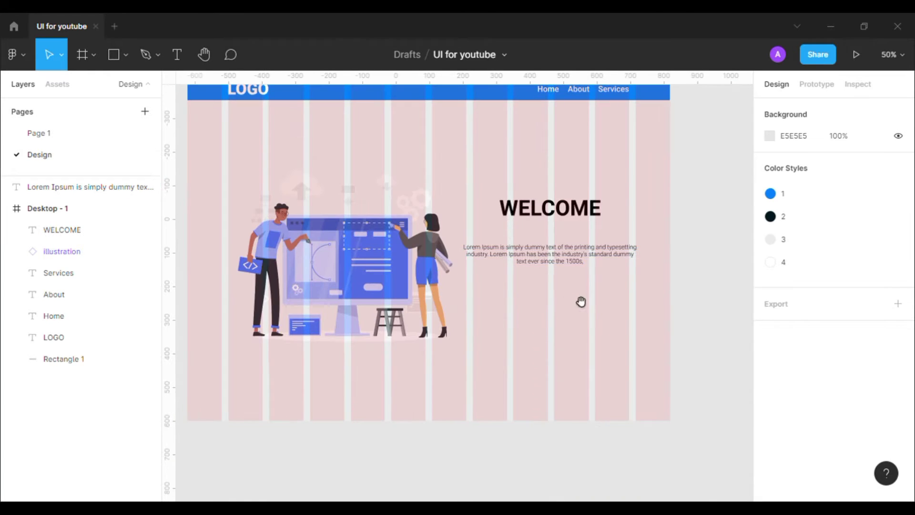
# Step: Place the GET STARTED button component below the paragraph and align it on the paragraph's horizontal center
pyautogui.click(57, 85)
pyautogui.moveTo(44, 196); pyautogui.dragTo(510, 207)
pyautogui.click(545, 274)
pyautogui.click(792, 110)
pyautogui.click(723, 235)
pyautogui.hotkey('ctrl', '-')
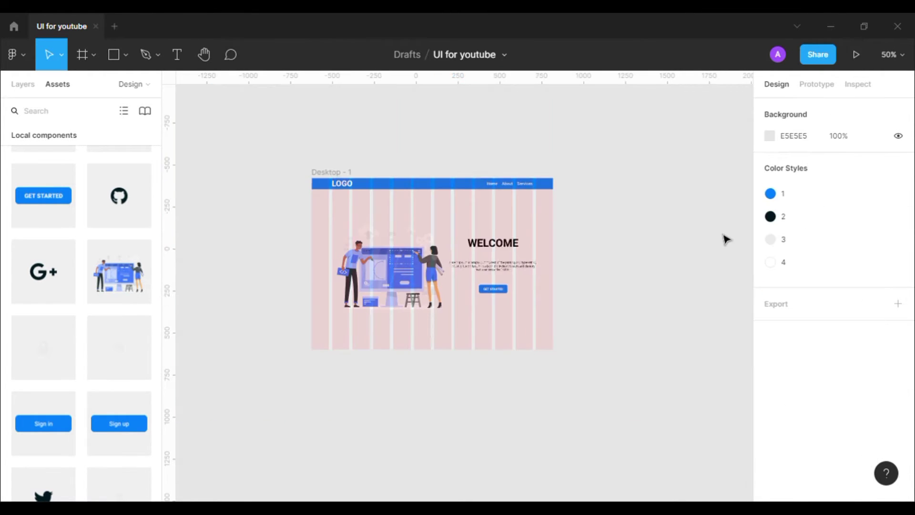
pyautogui.scroll(1, 711, 242)
pyautogui.hotkey('ctrl', '+')
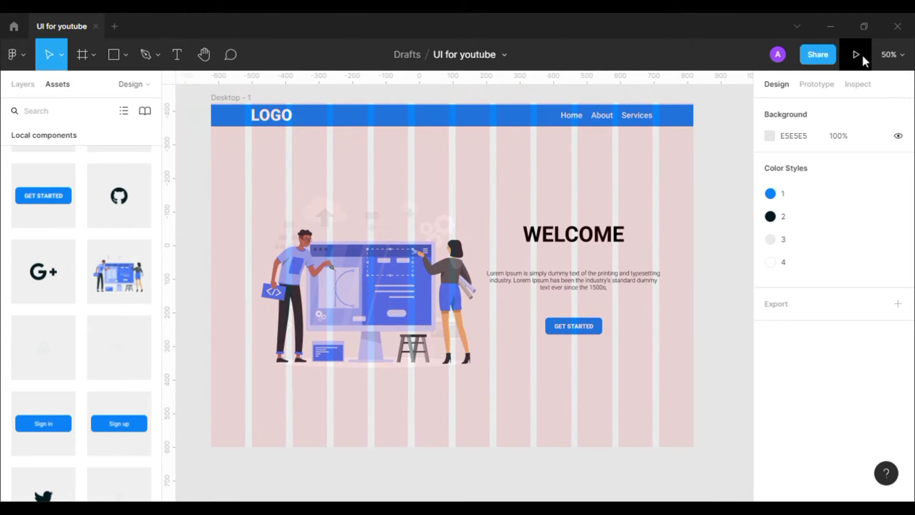
# Step: Preview the landing page in presentation mode and return to the design file
pyautogui.click(862, 55)
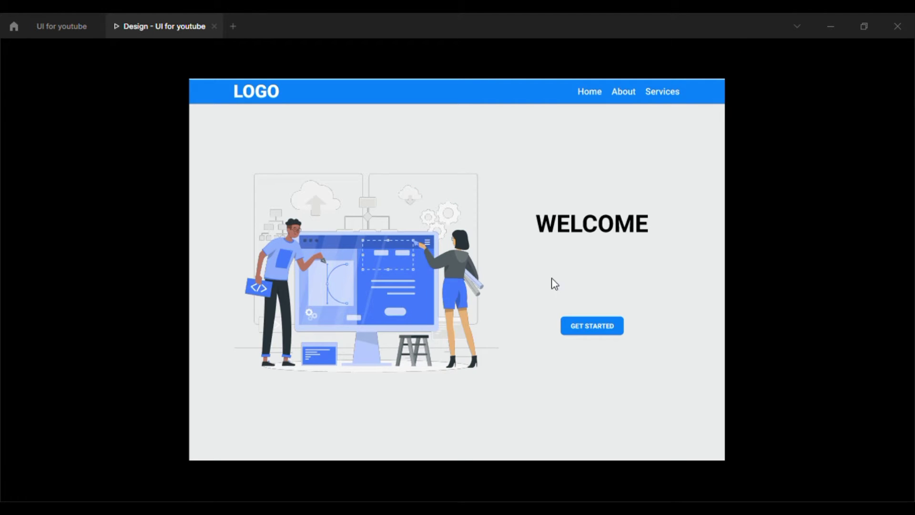
pyautogui.click(59, 25)
pyautogui.click(165, 26)
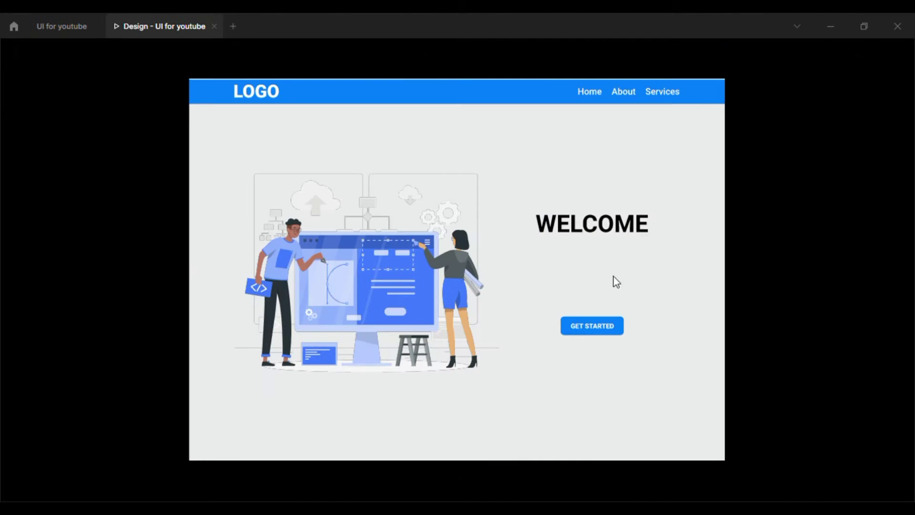
pyautogui.click(58, 34)
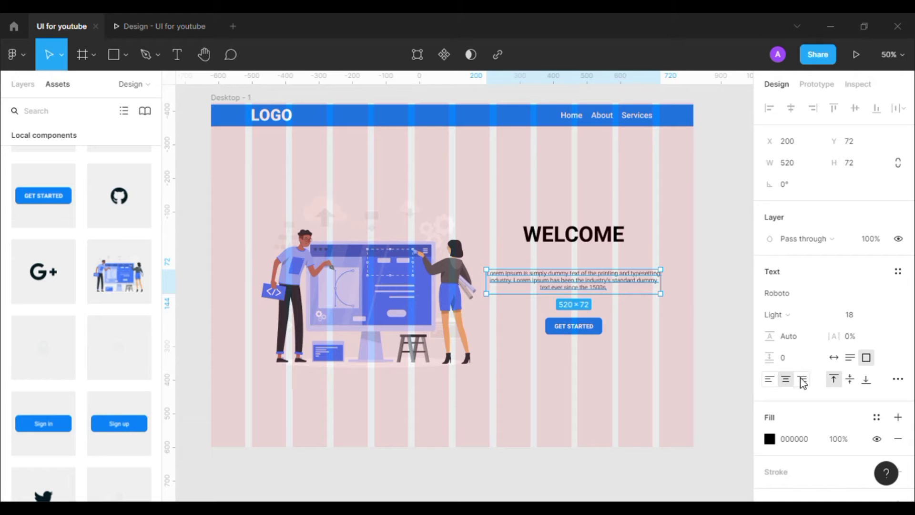
# Step: Apply color style 2 to the Lorem Ipsum paragraph and set its weight to Regular
pyautogui.scroll(-3, 839, 381)
pyautogui.click(876, 327)
pyautogui.click(779, 432)
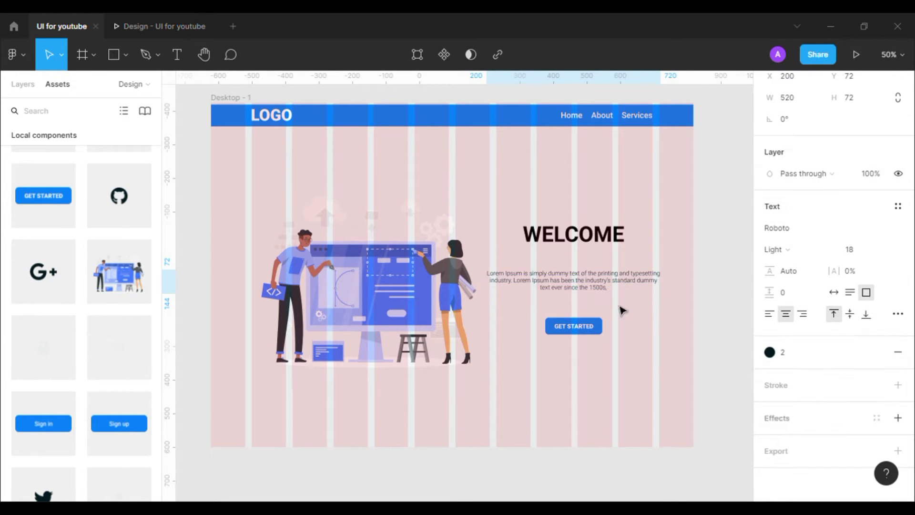
pyautogui.click(804, 252)
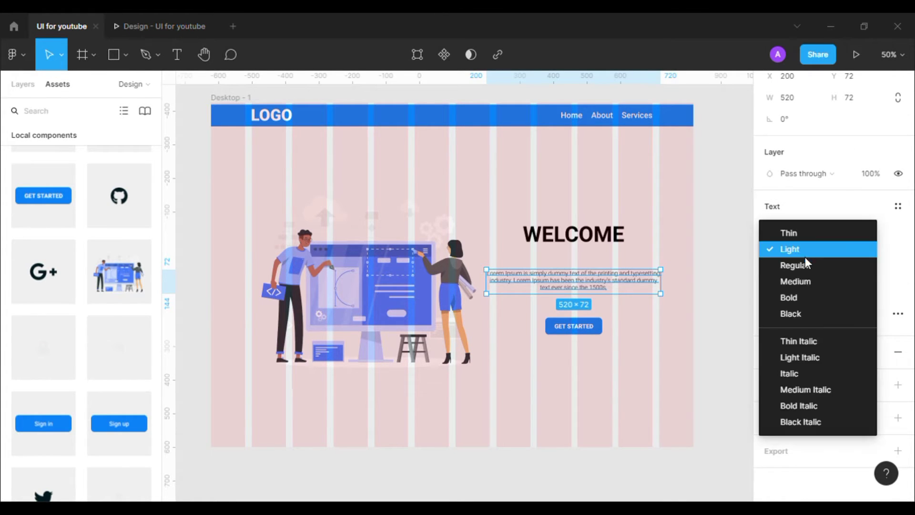
pyautogui.click(806, 264)
# Step: Try left-aligning the WELCOME heading, paragraph and GET STARTED button, and align them on their horizontal centers again
pyautogui.moveTo(623, 370); pyautogui.dragTo(479, 219)
pyautogui.click(777, 109)
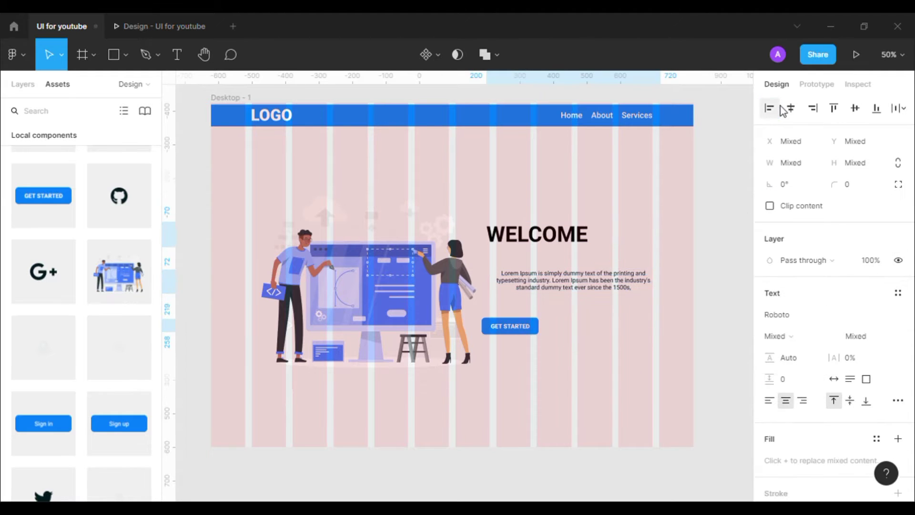
pyautogui.click(791, 108)
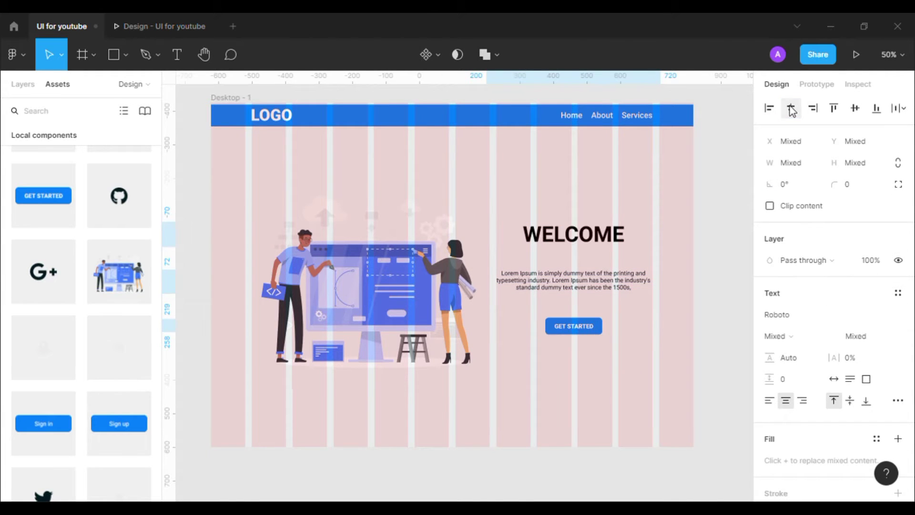
pyautogui.click(606, 288)
pyautogui.click(533, 171)
# Step: Check the existing preview of the landing page, close it and present the page afresh
pyautogui.click(181, 27)
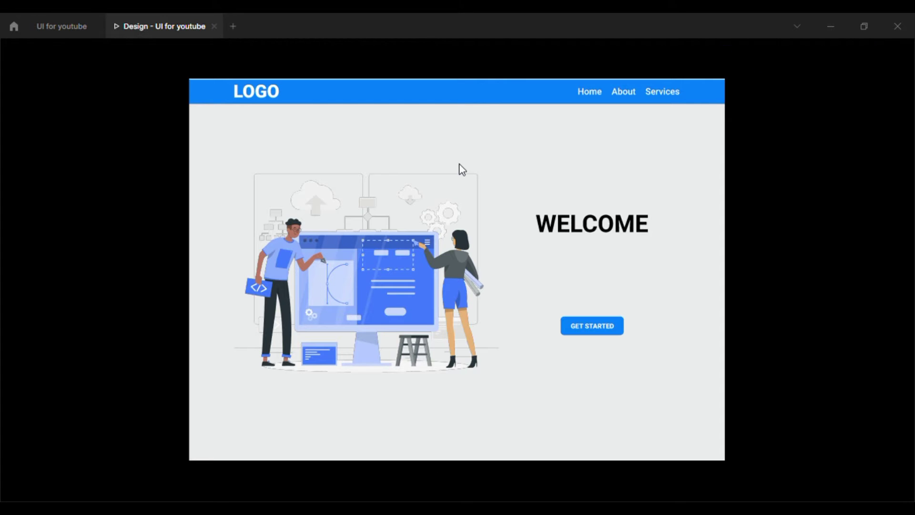
pyautogui.click(214, 26)
pyautogui.click(857, 55)
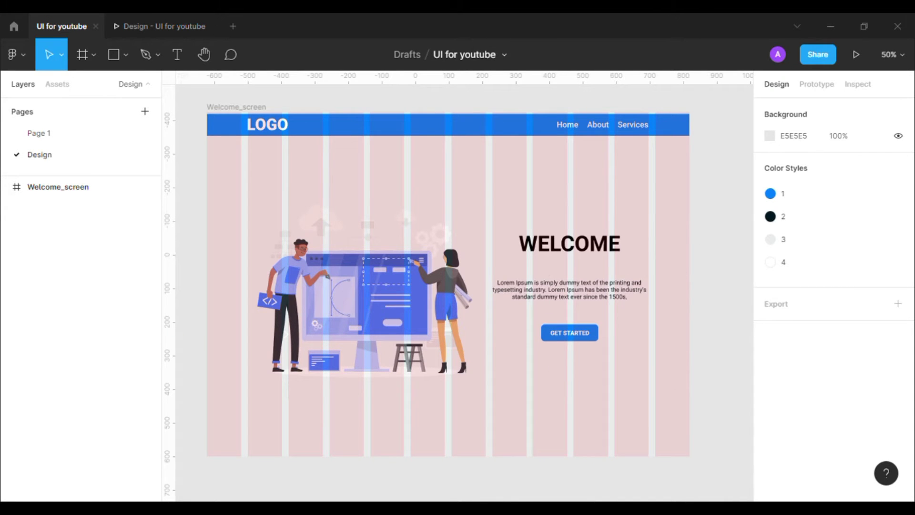
# Step: Duplicate the Welcome_screen frame beside the original and rename the copy Sign_in_page
pyautogui.hotkey('ctrl', '-')
pyautogui.moveTo(660, 234); pyautogui.dragTo(512, 201)
pyautogui.keyDown('alt'); pyautogui.keyDown('shift'); pyautogui.moveTo(232, 166); pyautogui.dragTo(497, 205); pyautogui.keyUp('shift'); pyautogui.keyUp('alt')
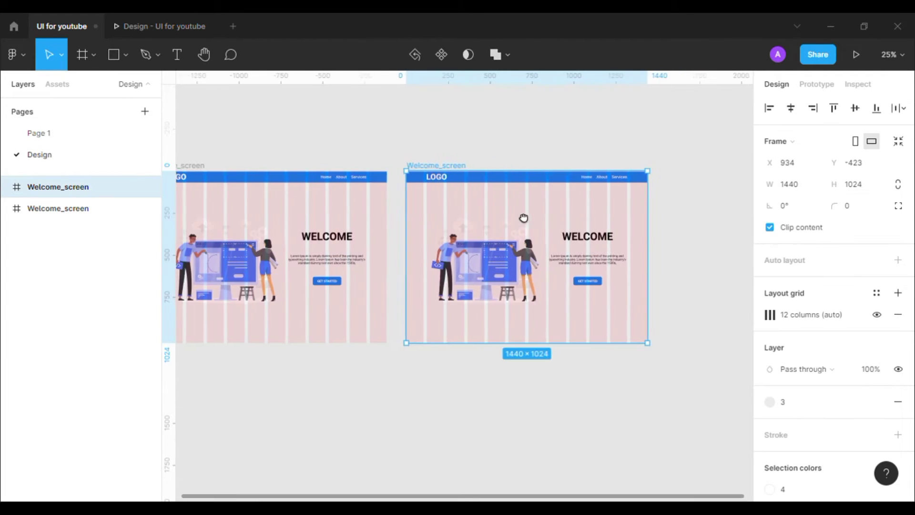
pyautogui.hotkey('shift', '2')
pyautogui.doubleClick(65, 191)
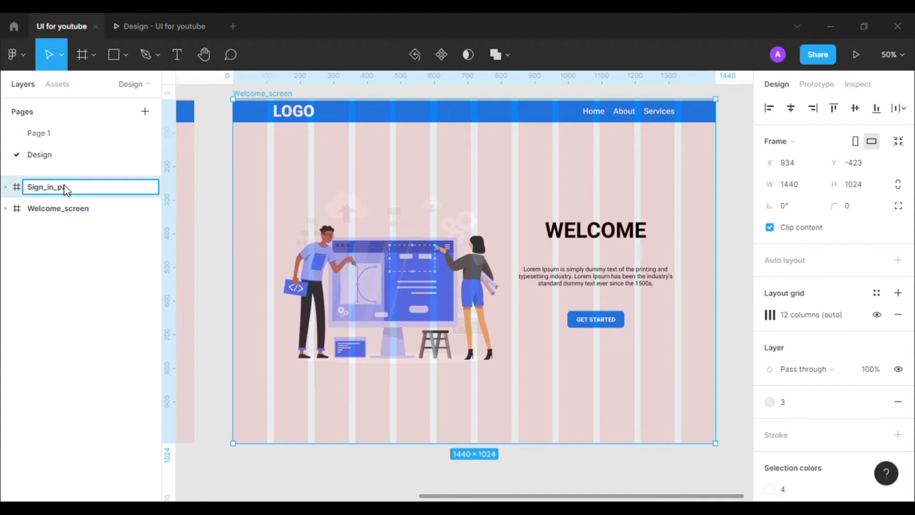
pyautogui.write('Sign_in_page')
pyautogui.press('Return')
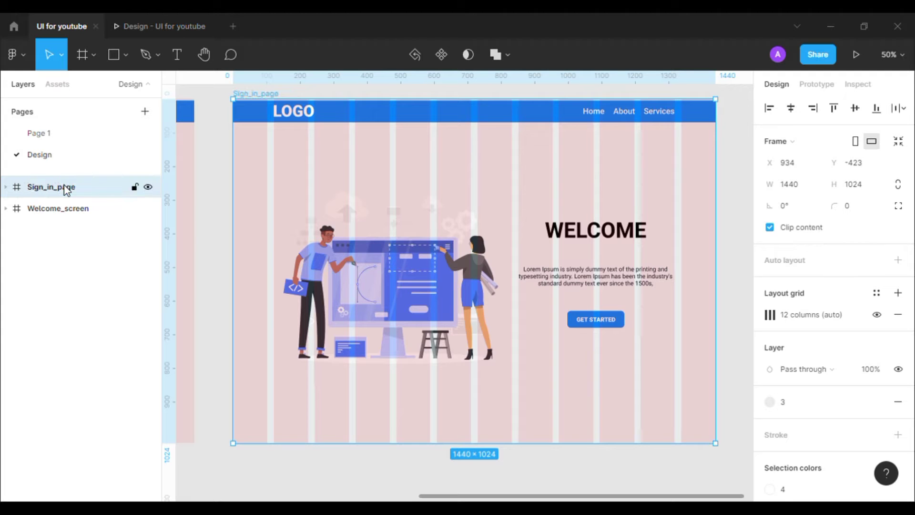
# Step: Delete the WELCOME heading, the paragraph and the GET STARTED button from the Sign_in_page frame and collapse its layers
pyautogui.click(742, 201)
pyautogui.moveTo(740, 203); pyautogui.dragTo(700, 201)
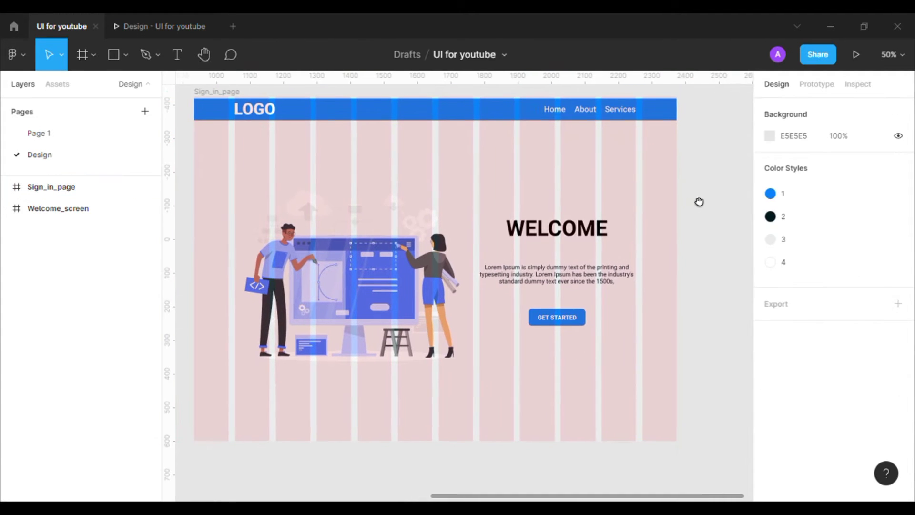
pyautogui.click(586, 231)
pyautogui.keyDown('shift'); pyautogui.click(585, 271); pyautogui.keyUp('shift')
pyautogui.keyDown('shift'); pyautogui.click(561, 318); pyautogui.keyUp('shift')
pyautogui.press('Delete')
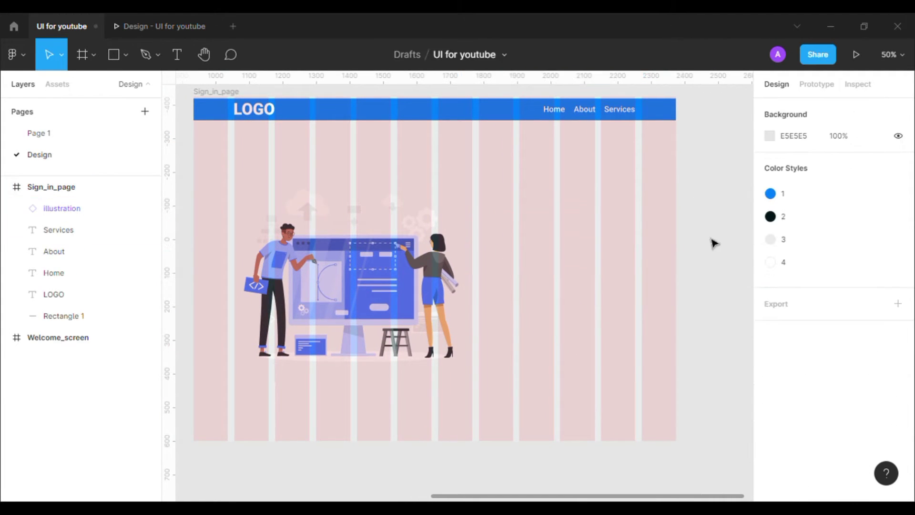
pyautogui.click(10, 187)
# Step: Draw a rectangle about 466 × 648 in the empty area beside the Sign_in_page illustration, ending in line with the Services menu item
pyautogui.moveTo(710, 186); pyautogui.dragTo(644, 186)
pyautogui.hotkey('ctrl', '+')
pyautogui.hotkey('ctrl', '-')
pyautogui.hotkey('ctrl', '+')
pyautogui.hotkey('ctrl', '-')
pyautogui.hscroll(1, 641, 187)
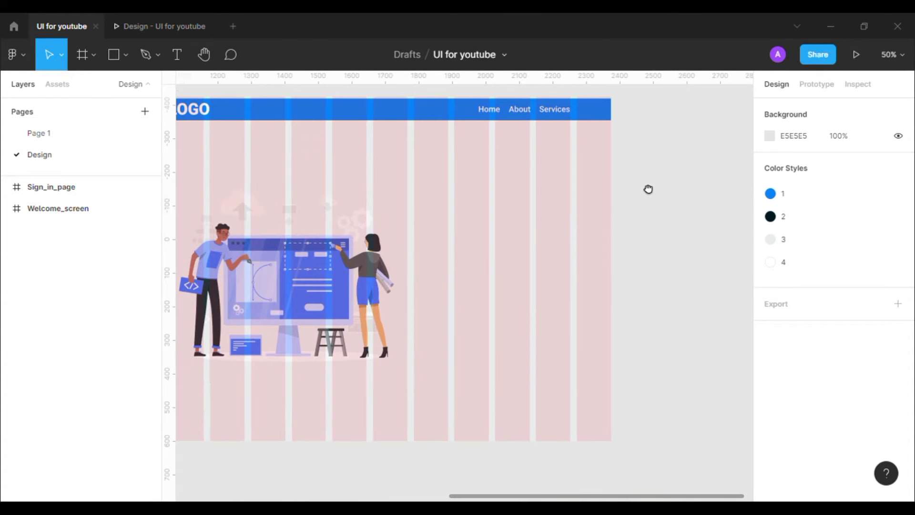
pyautogui.moveTo(412, 180); pyautogui.dragTo(569, 399)
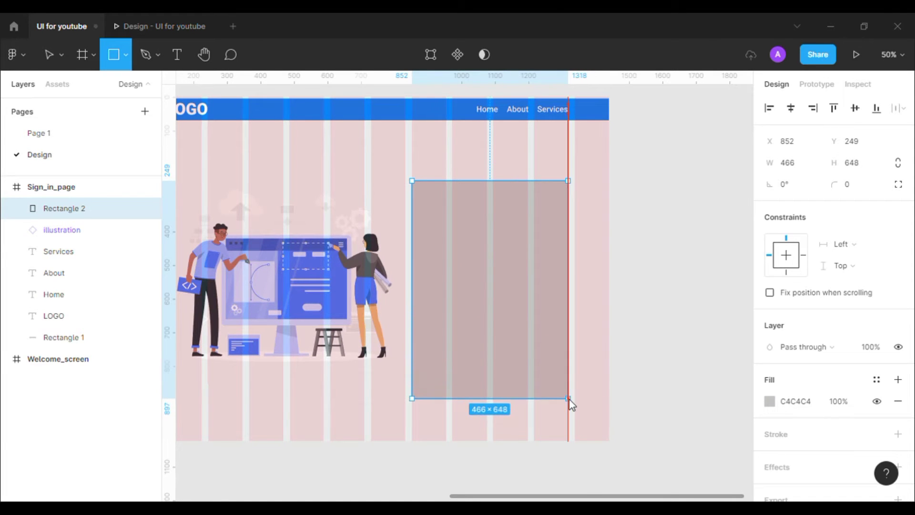
# Step: Enlarge the rectangle beside the Sign_in_page illustration to 486 × 672, with its left edge at X 832
pyautogui.moveTo(422, 188); pyautogui.dragTo(411, 179)
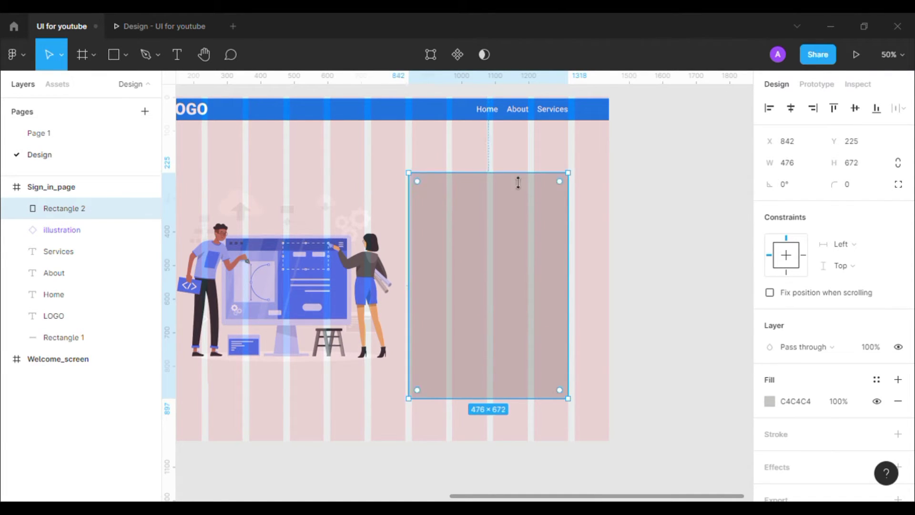
pyautogui.click(709, 210)
pyautogui.hotkey('shift', '0')
pyautogui.hotkey('ctrl', '-')
pyautogui.moveTo(489, 220); pyautogui.dragTo(484, 219)
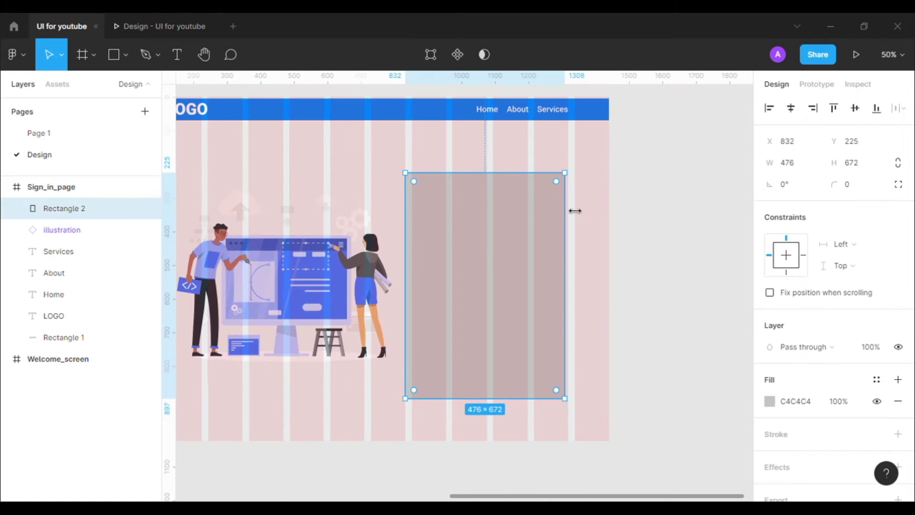
pyautogui.moveTo(567, 206); pyautogui.dragTo(572, 207)
pyautogui.click(670, 207)
pyautogui.hotkey('ctrl', '+')
pyautogui.hotkey('ctrl', '-')
pyautogui.moveTo(681, 211); pyautogui.dragTo(701, 203)
# Step: Remove the rectangle's fill and give it a 1 px black inside stroke
pyautogui.click(489, 196)
pyautogui.scroll(-2, 786, 415)
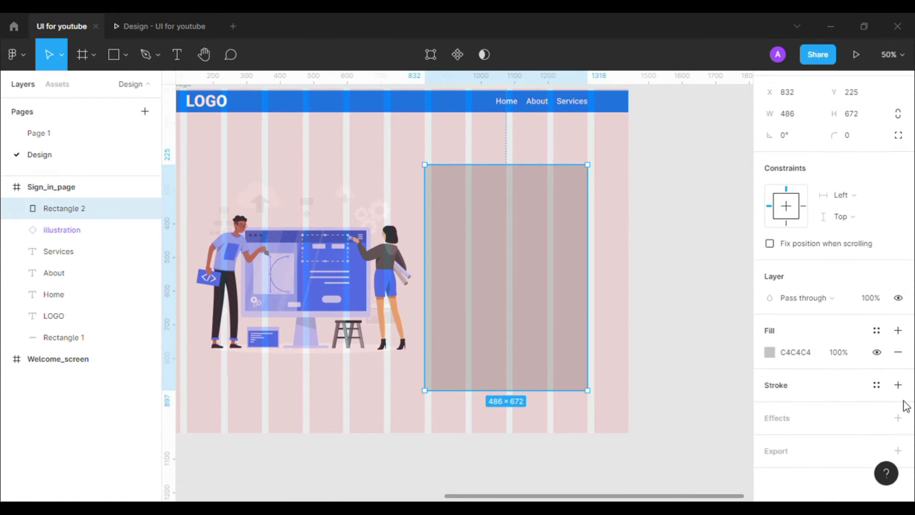
pyautogui.click(906, 355)
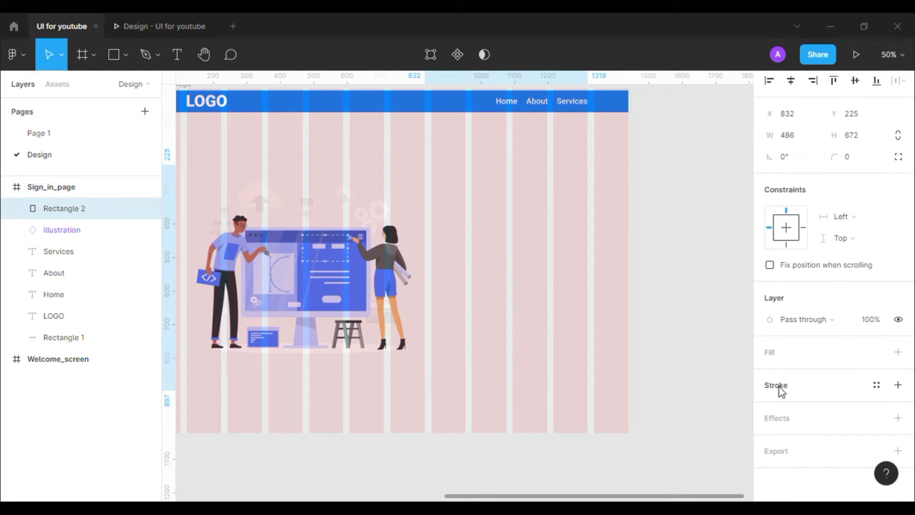
pyautogui.click(899, 384)
pyautogui.click(711, 389)
pyautogui.click(589, 311)
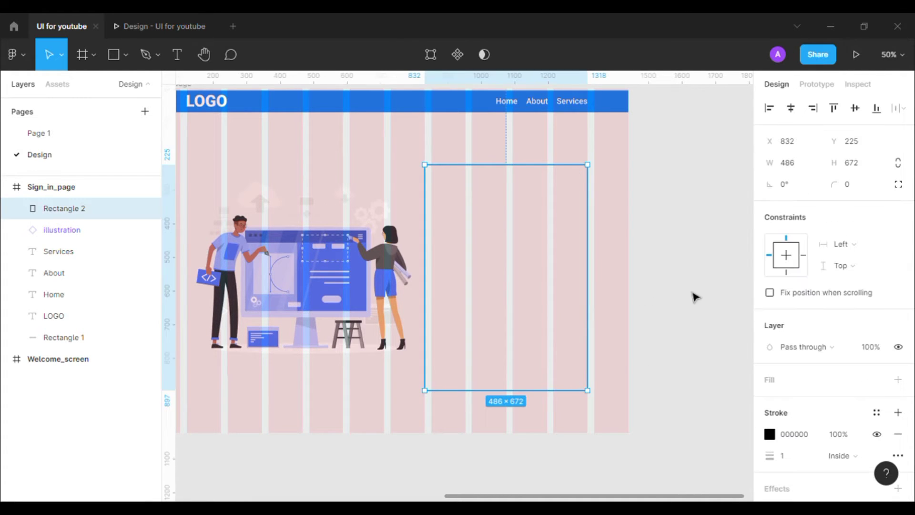
pyautogui.click(378, 180)
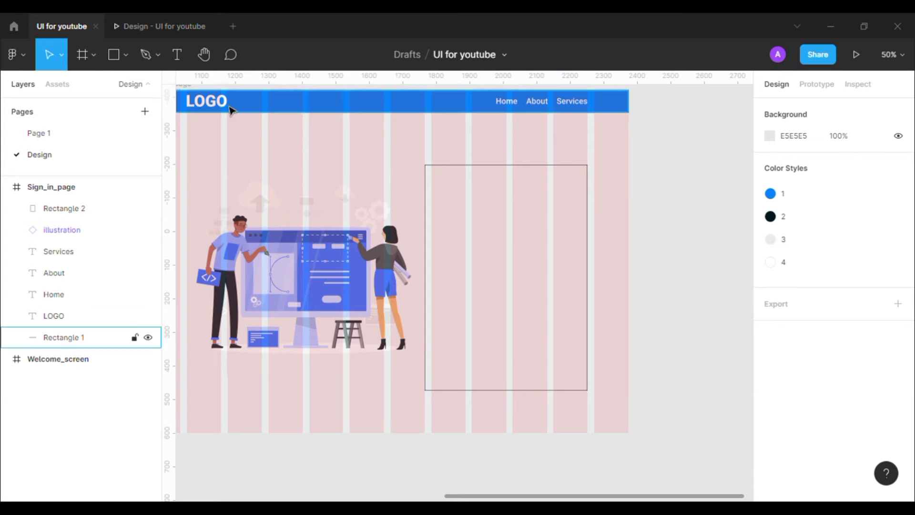
# Step: Copy the header's LOGO text to the upper middle of the outlined rectangle and change its wording to SIGN IN
pyautogui.moveTo(229, 108); pyautogui.dragTo(522, 190)
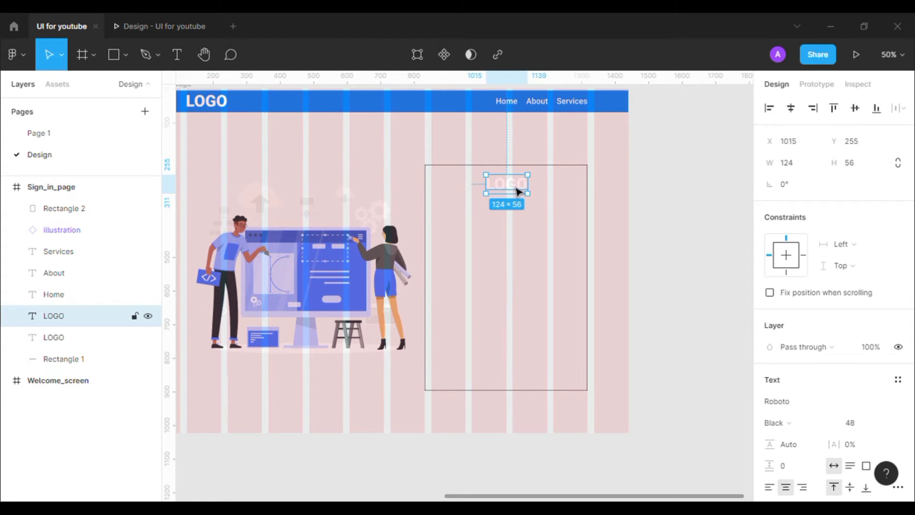
pyautogui.doubleClick(519, 188)
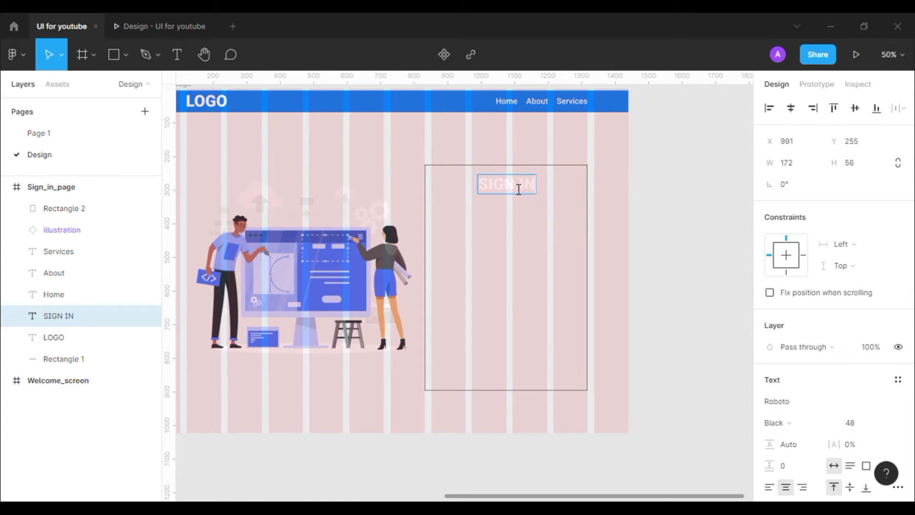
pyautogui.click(694, 281)
pyautogui.scroll(-3, 835, 333)
pyautogui.click(697, 353)
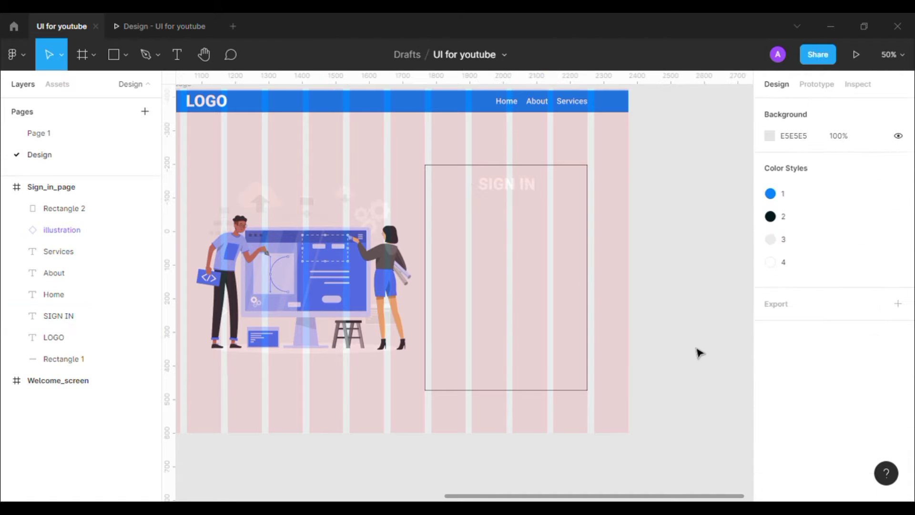
# Step: Replace the SIGN IN heading's fill with the dark color style 2
pyautogui.click(506, 191)
pyautogui.scroll(-4, 841, 328)
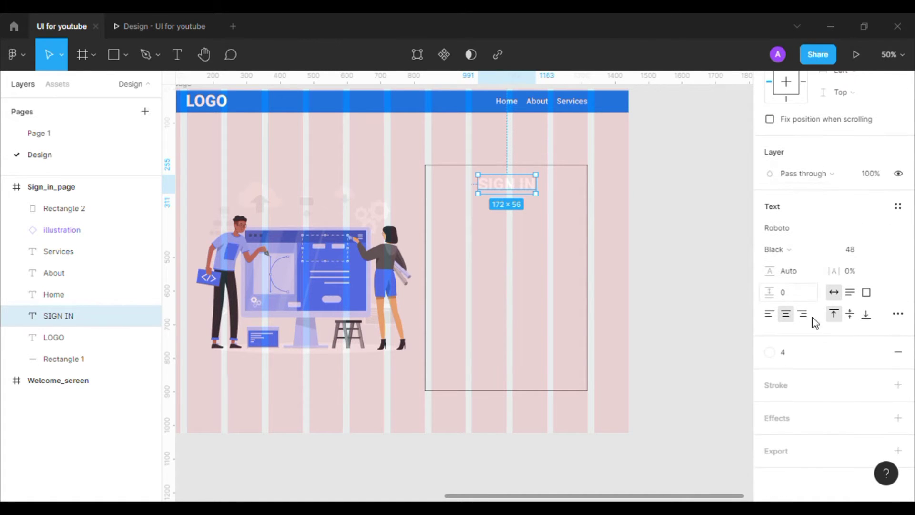
pyautogui.click(830, 251)
pyautogui.click(740, 262)
pyautogui.click(898, 352)
pyautogui.click(877, 351)
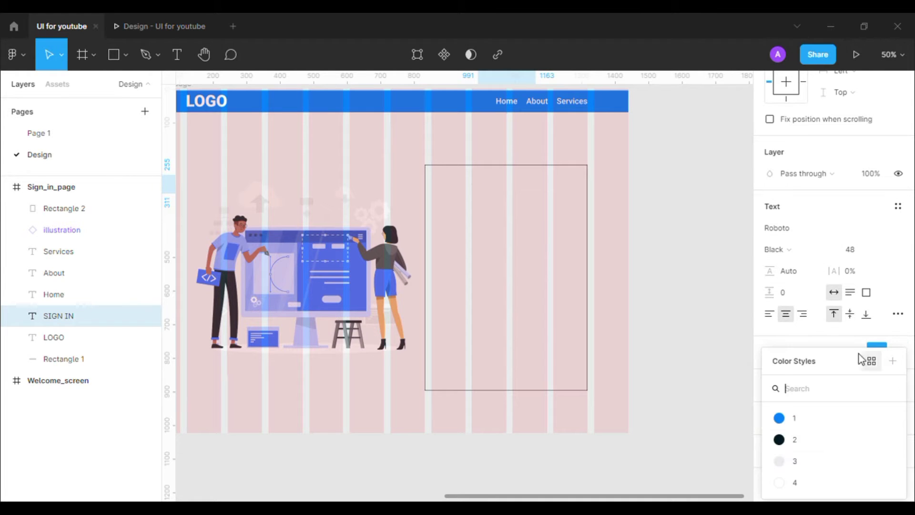
pyautogui.click(782, 439)
pyautogui.click(641, 284)
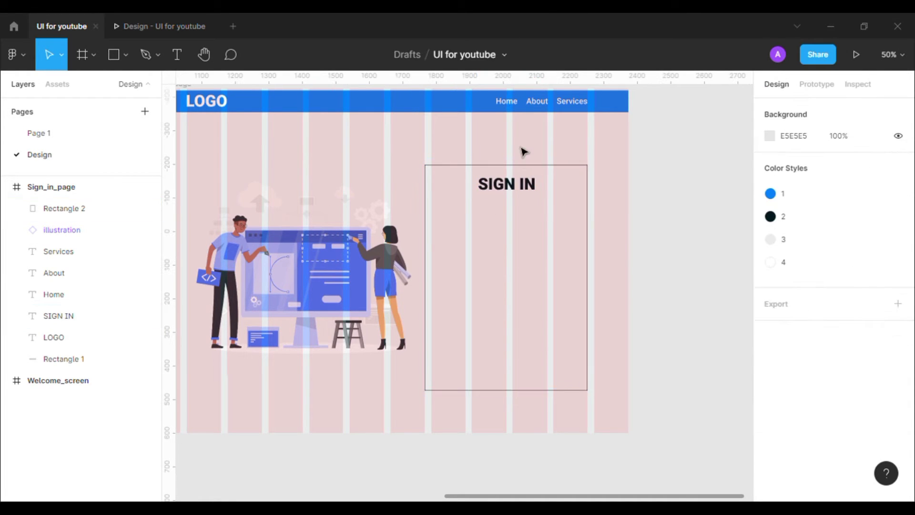
# Step: Move the outline and SIGN IN heading down together, placing the outline at Y 229, and widen the outline to 506
pyautogui.moveTo(523, 152); pyautogui.dragTo(523, 212)
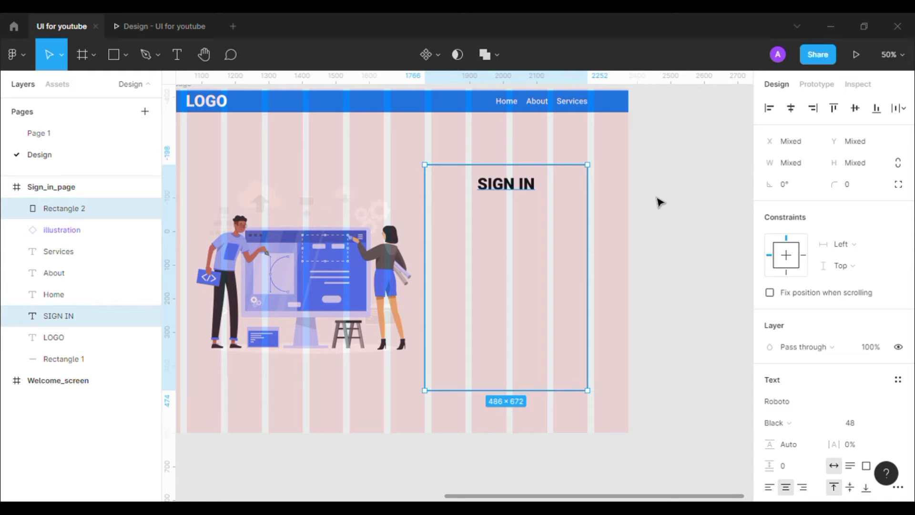
pyautogui.click(677, 216)
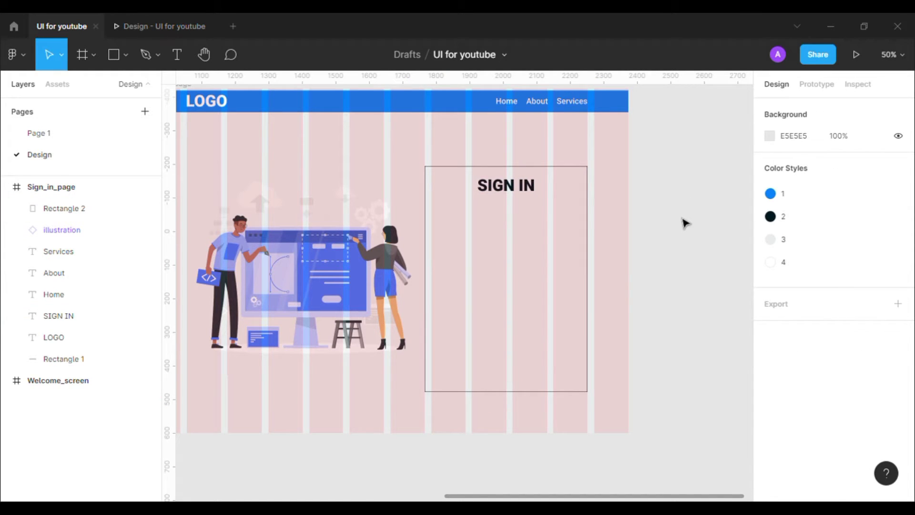
pyautogui.click(589, 252)
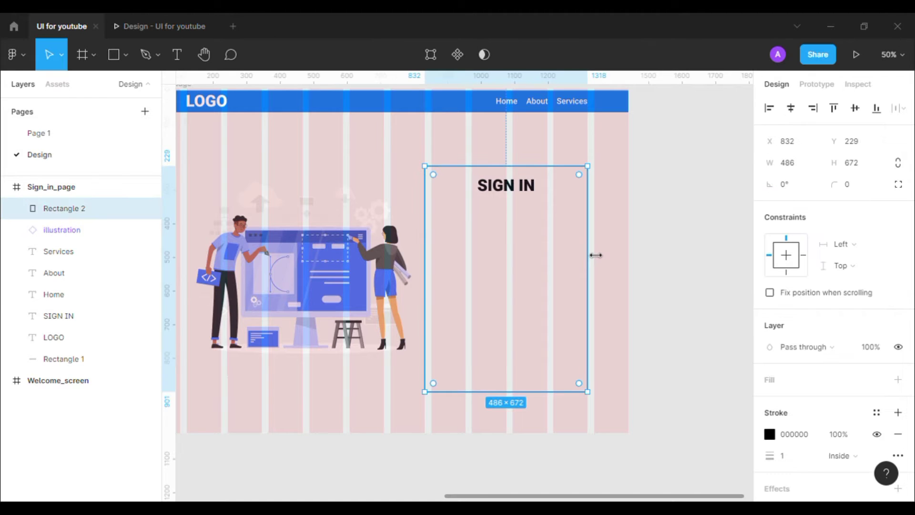
pyautogui.moveTo(603, 260); pyautogui.dragTo(600, 262)
# Step: Center the SIGN IN heading horizontally within the outlined rectangle
pyautogui.moveTo(472, 149); pyautogui.dragTo(501, 181)
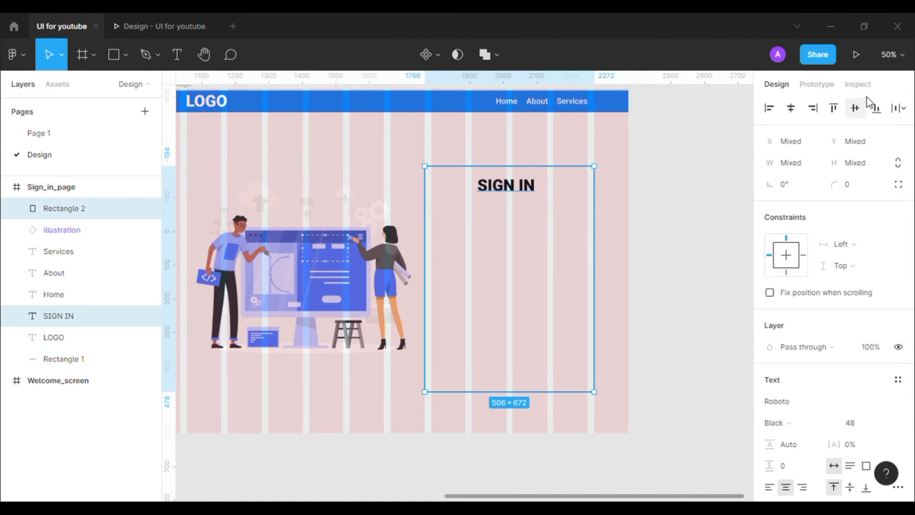
pyautogui.click(798, 108)
pyautogui.click(689, 177)
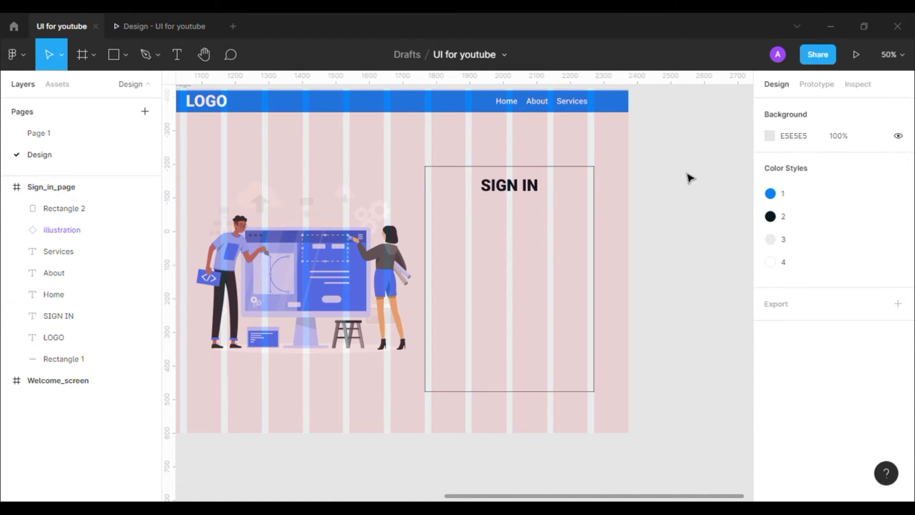
# Step: Draw an input field rectangle about 466 × 48 below the SIGN IN heading, inside the outline
pyautogui.click(121, 55)
pyautogui.moveTo(431, 215); pyautogui.dragTo(532, 277)
pyautogui.click(637, 241)
pyautogui.hotkey('ctrl', '+')
pyautogui.click(483, 195)
pyautogui.hotkey('ctrl', '-')
pyautogui.hotkey('ctrl', '-')
pyautogui.hotkey('ctrl', '+')
pyautogui.hotkey('ctrl', '+')
pyautogui.moveTo(491, 200); pyautogui.dragTo(500, 221)
pyautogui.doubleClick(525, 225)
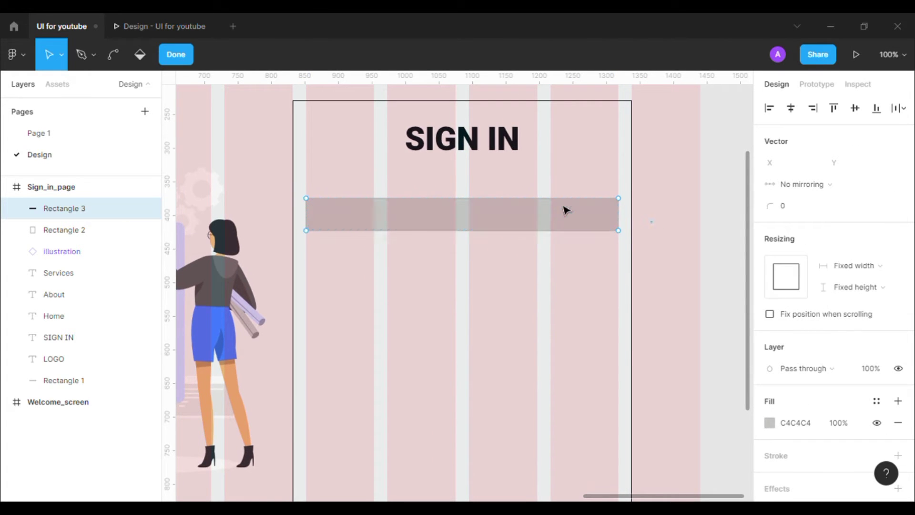
pyautogui.click(5, 187)
pyautogui.click(6, 187)
pyautogui.click(118, 233)
pyautogui.click(134, 229)
pyautogui.click(374, 230)
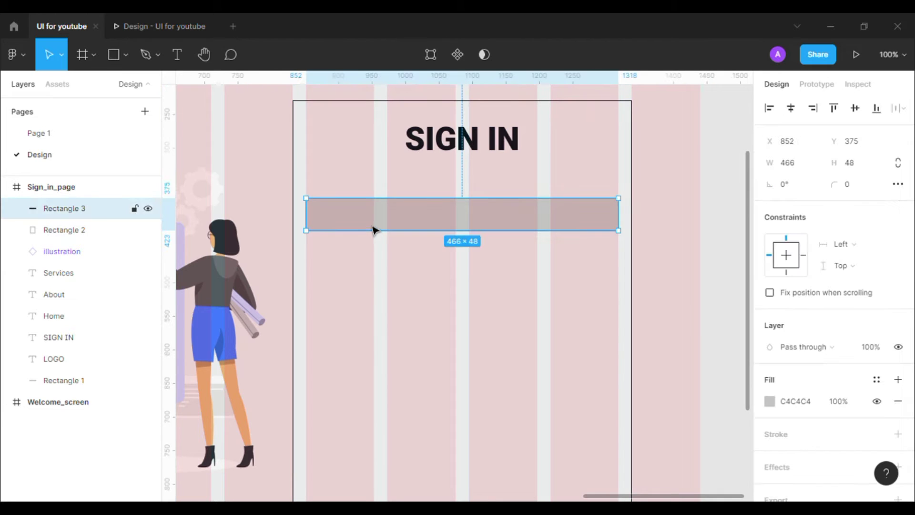
pyautogui.click(702, 238)
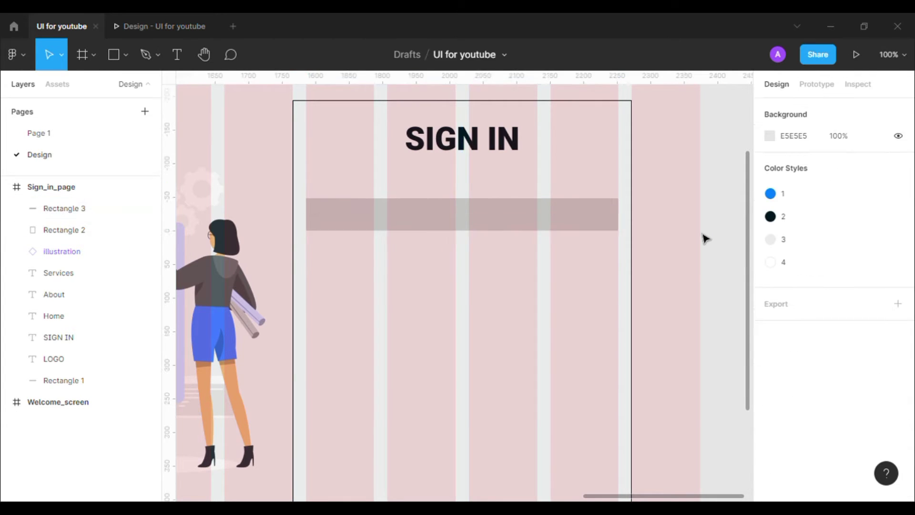
# Step: Replace the grey fill of the field rectangle with the white color style 4
pyautogui.hotkey('ctrl', '-')
pyautogui.click(520, 257)
pyautogui.scroll(-1, 819, 323)
pyautogui.click(899, 352)
pyautogui.click(876, 353)
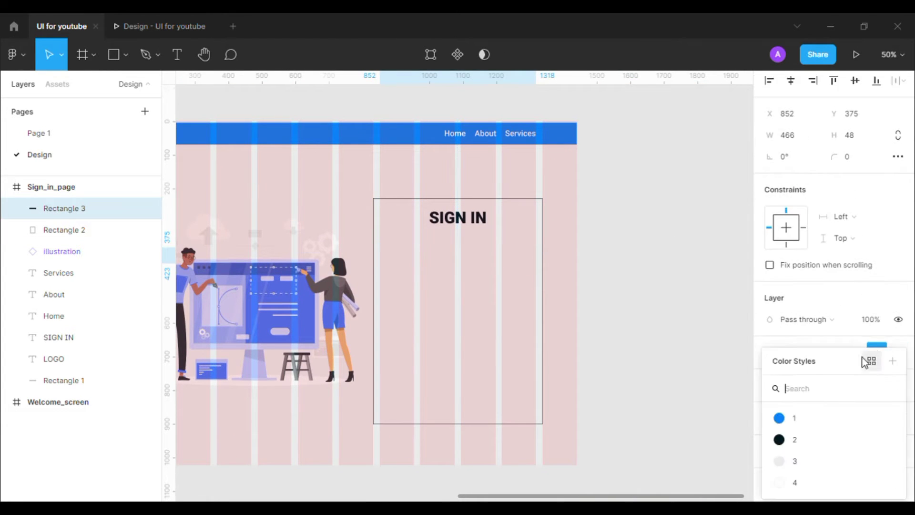
pyautogui.click(687, 378)
pyautogui.hotkey('ctrl', '+')
pyautogui.moveTo(621, 323); pyautogui.dragTo(633, 298)
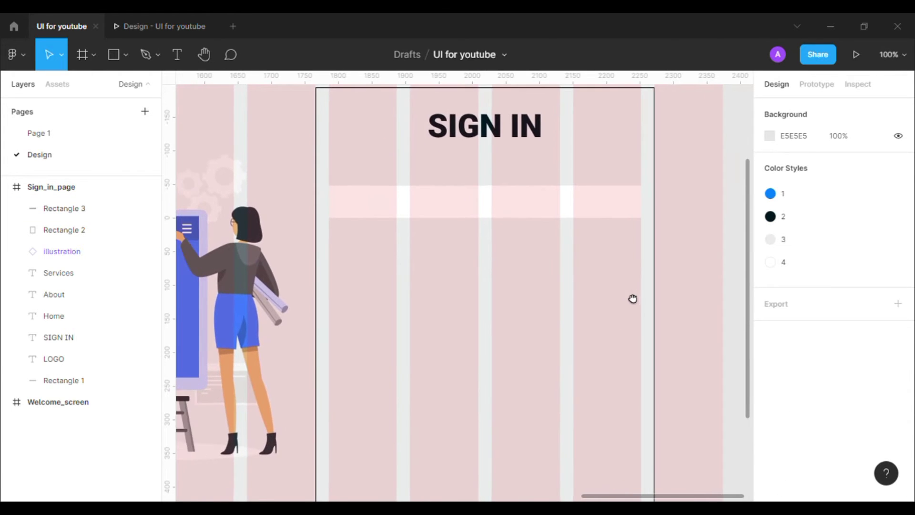
# Step: Round the field rectangle's corners with a radius of 5
pyautogui.click(578, 270)
pyautogui.hscroll(1, 525, 238)
pyautogui.click(491, 216)
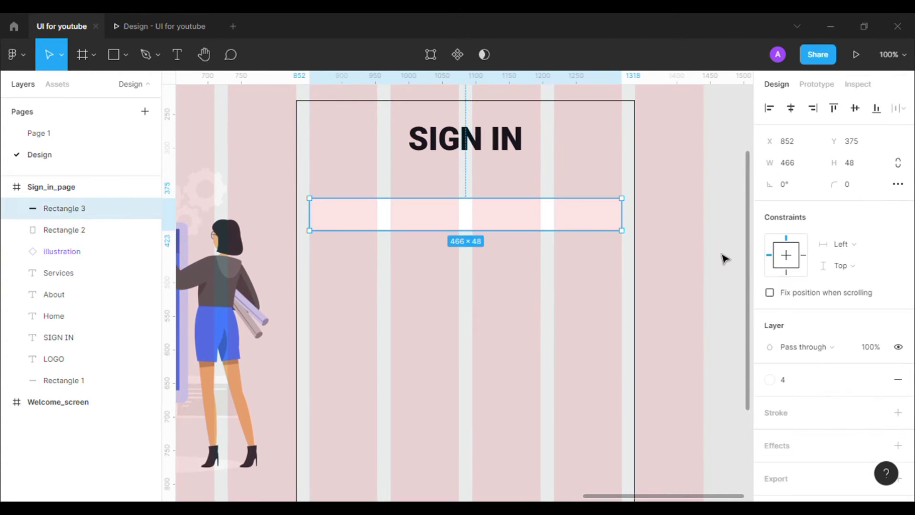
pyautogui.click(705, 223)
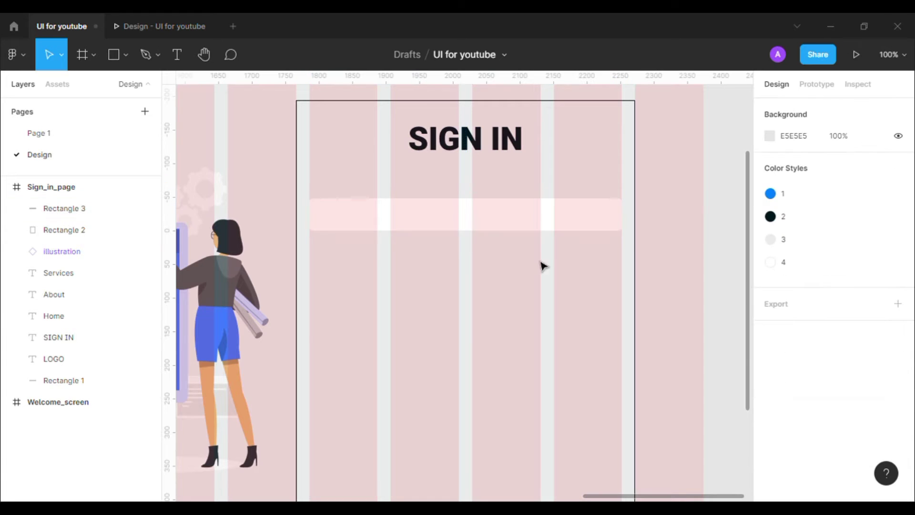
# Step: Set the field rectangle's height to 55
pyautogui.click(509, 225)
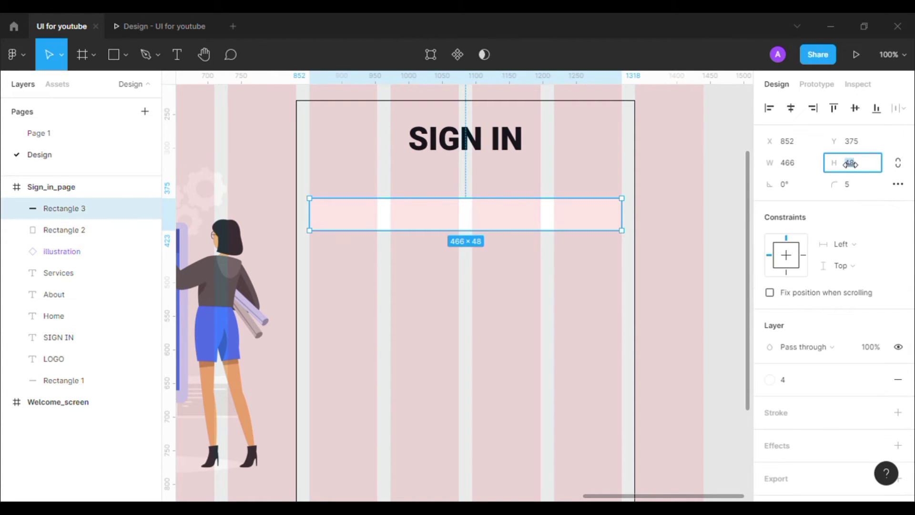
pyautogui.click(688, 265)
pyautogui.click(561, 227)
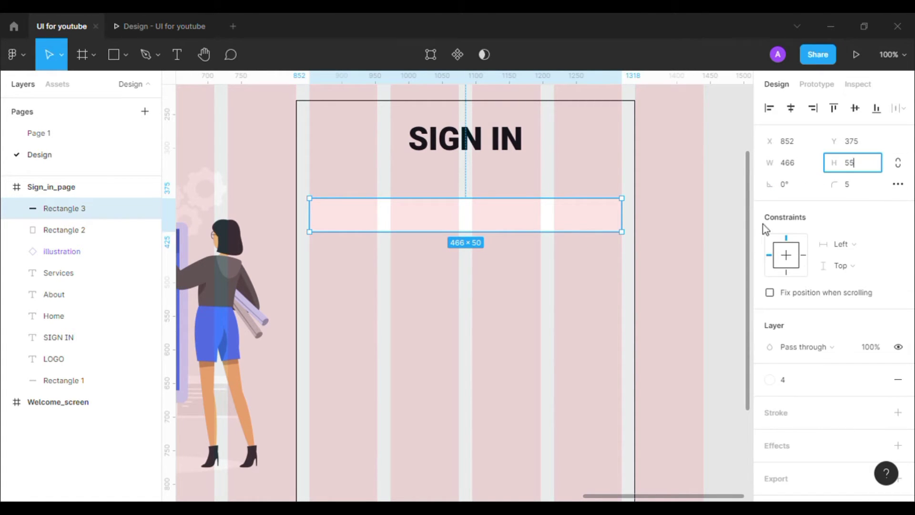
pyautogui.press('Return')
pyautogui.click(543, 267)
pyautogui.click(570, 223)
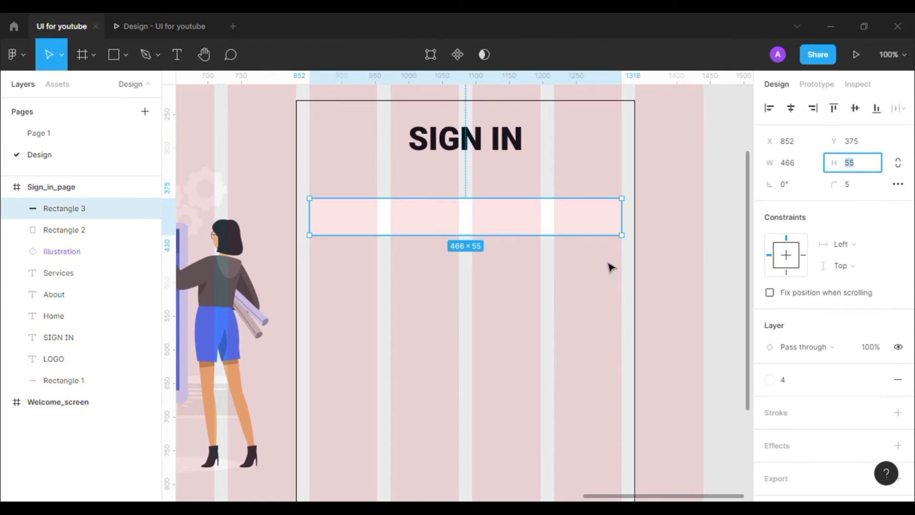
pyautogui.click(538, 226)
# Step: Duplicate the field rectangle directly below the first one, leaving a small gap between the two
pyautogui.click(429, 245)
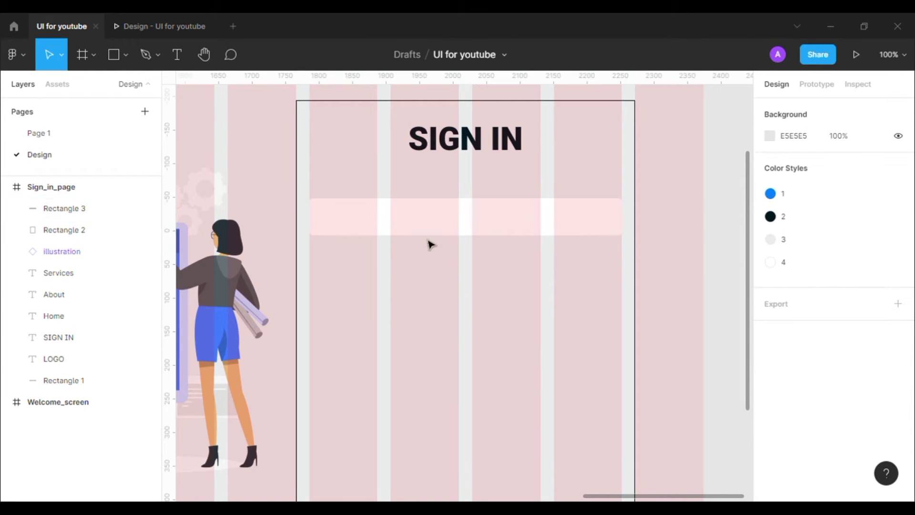
pyautogui.moveTo(379, 225); pyautogui.dragTo(379, 281)
pyautogui.click(429, 382)
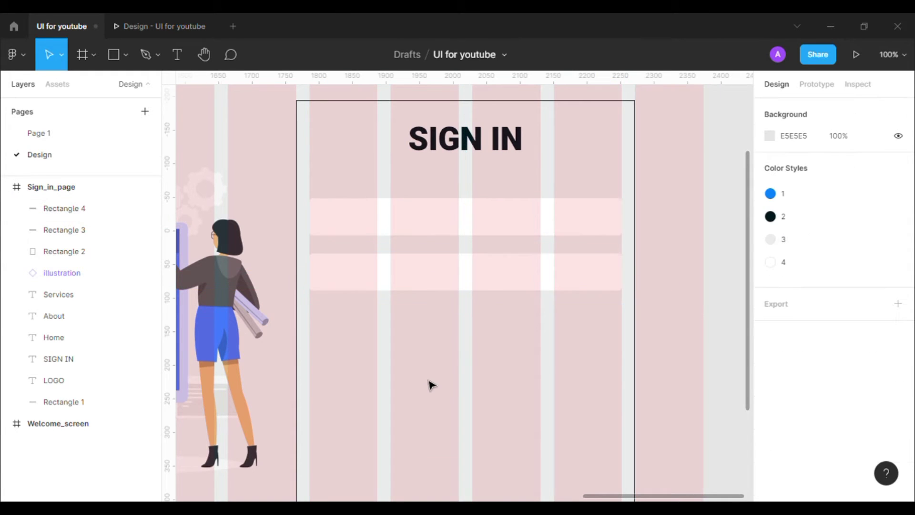
pyautogui.scroll(-1, 429, 317)
# Step: Add the text "email" below the two field rectangles and set its Roboto weight to Thin
pyautogui.click(56, 85)
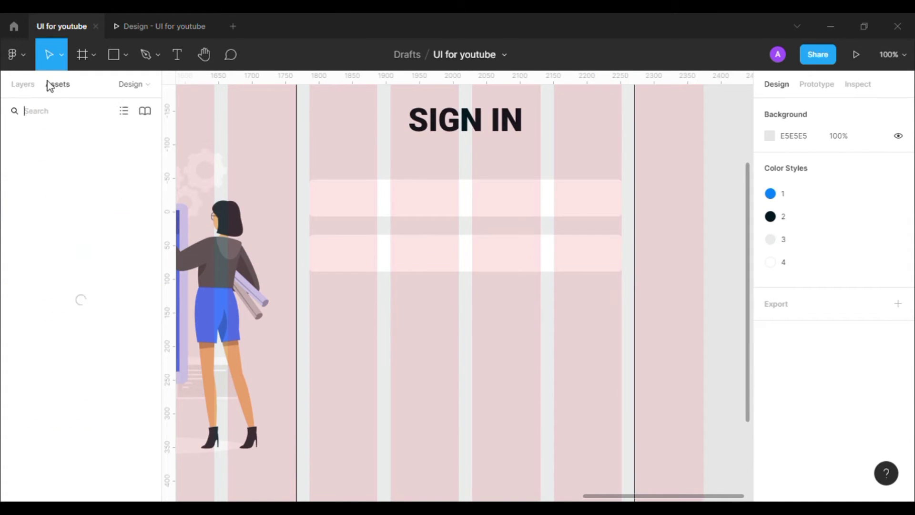
pyautogui.press('t')
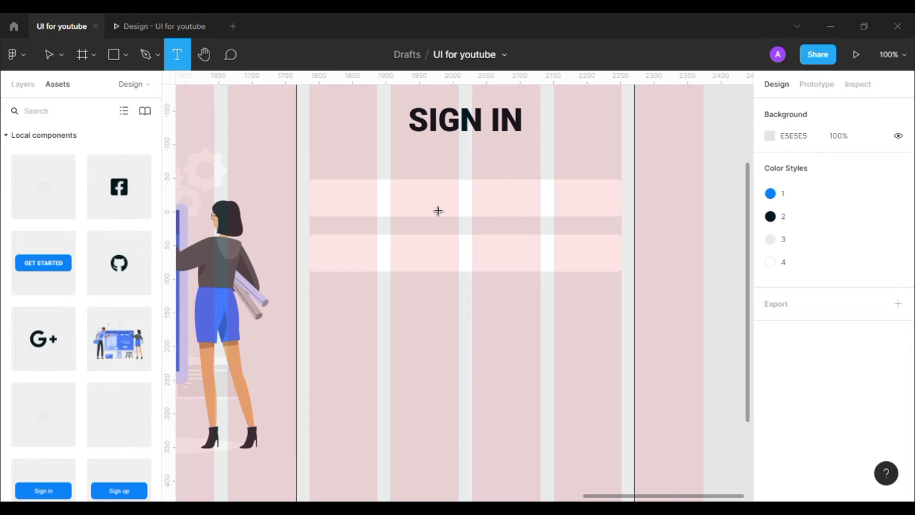
pyautogui.click(441, 314)
pyautogui.write('em')
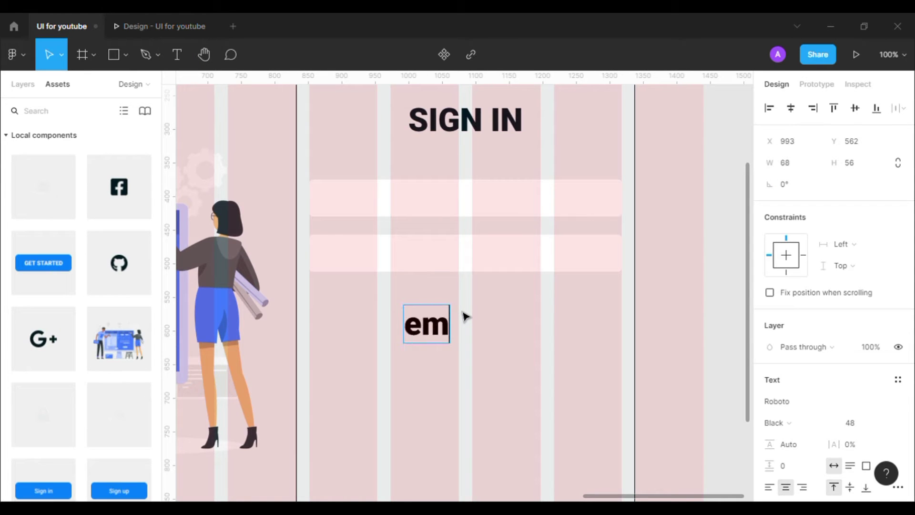
pyautogui.write('ail')
pyautogui.click(777, 423)
pyautogui.click(782, 292)
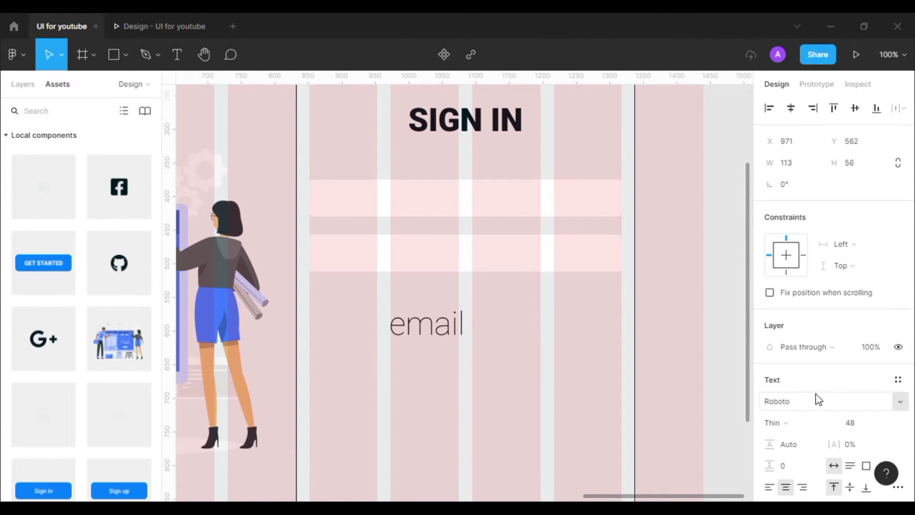
# Step: Set the font size of the "email" text below the two field rectangles to 18
pyautogui.scroll(-1, 816, 395)
pyautogui.click(891, 356)
pyautogui.click(865, 259)
pyautogui.click(515, 369)
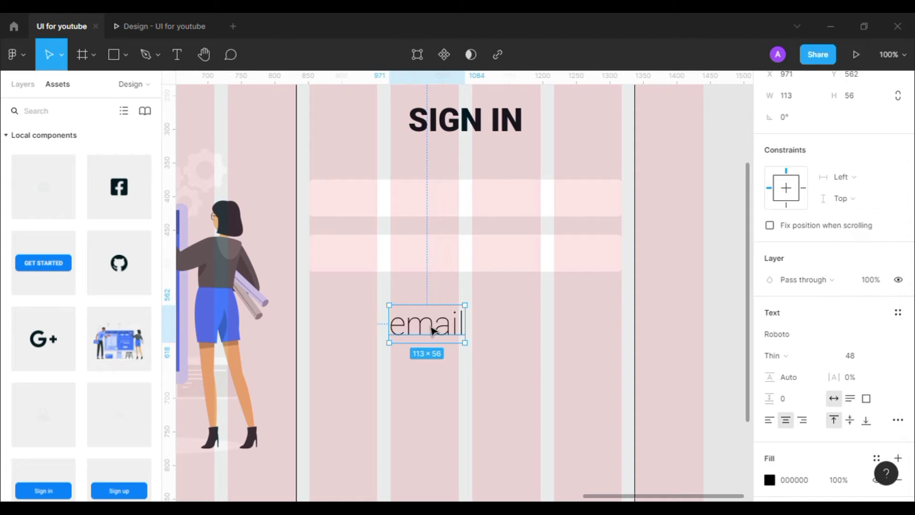
pyautogui.click(887, 356)
pyautogui.click(865, 262)
pyautogui.click(884, 356)
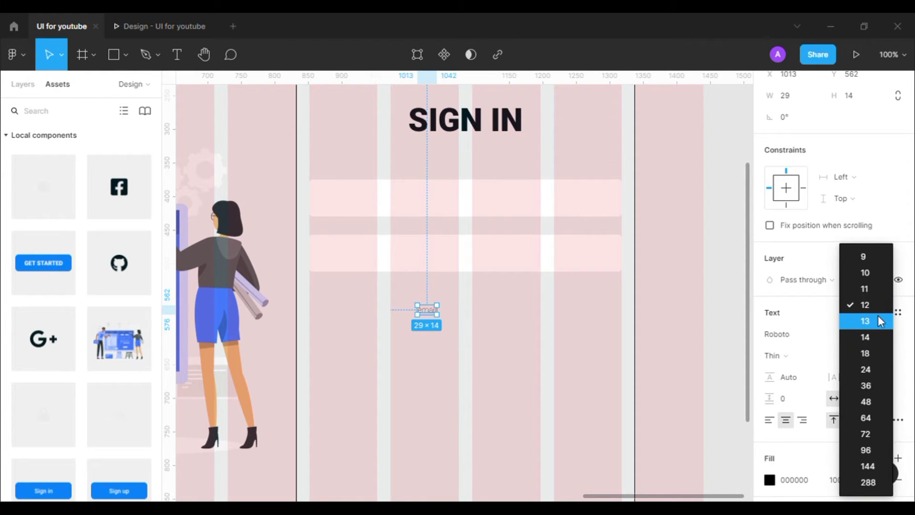
pyautogui.click(881, 322)
pyautogui.click(885, 357)
pyautogui.click(880, 337)
pyautogui.click(615, 343)
pyautogui.click(429, 313)
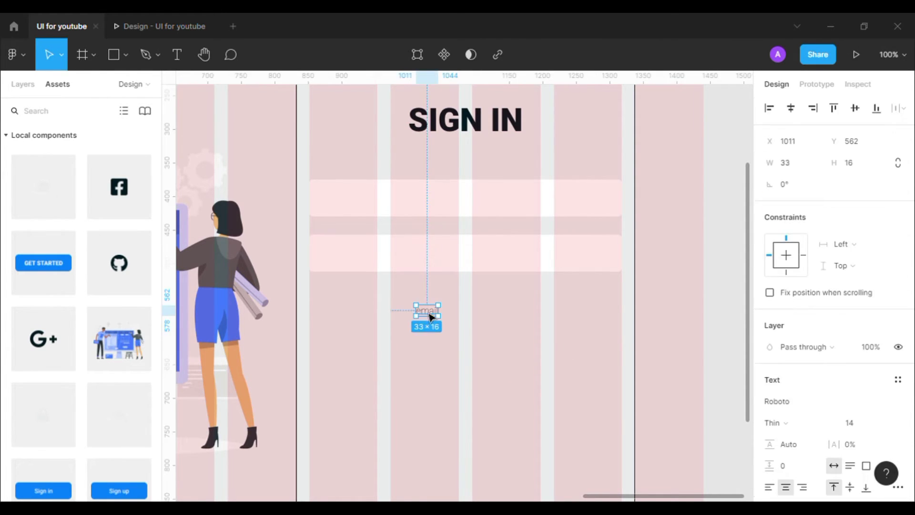
pyautogui.click(885, 424)
pyautogui.click(874, 352)
pyautogui.click(401, 325)
# Step: Move the "email" text into the upper field rectangle, near its left end with room for an icon before it
pyautogui.moveTo(428, 312); pyautogui.dragTo(393, 218)
pyautogui.hotkey('ctrl', 'z')
pyautogui.press('Escape')
pyautogui.moveTo(431, 318); pyautogui.dragTo(375, 206)
pyautogui.click(441, 337)
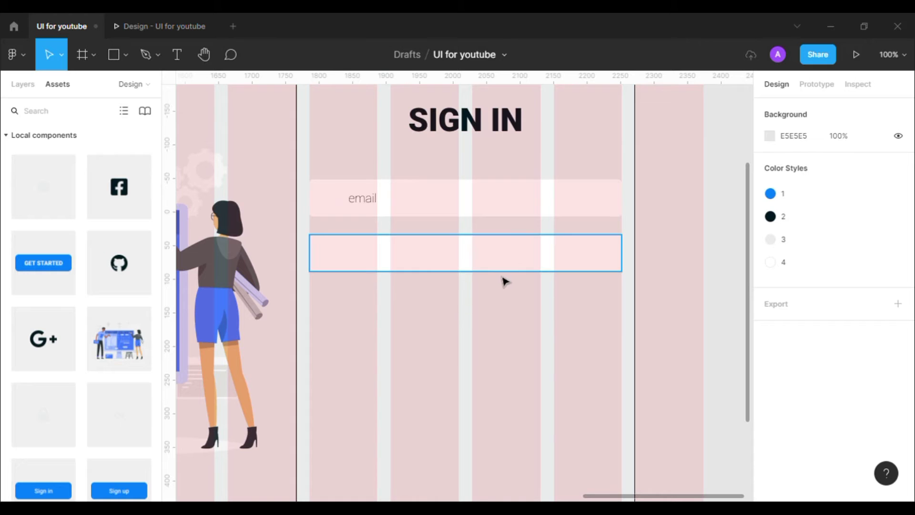
# Step: Place the mail icon component in the upper field, just before the "email" text
pyautogui.scroll(-3, 110, 328)
pyautogui.scroll(3, 132, 399)
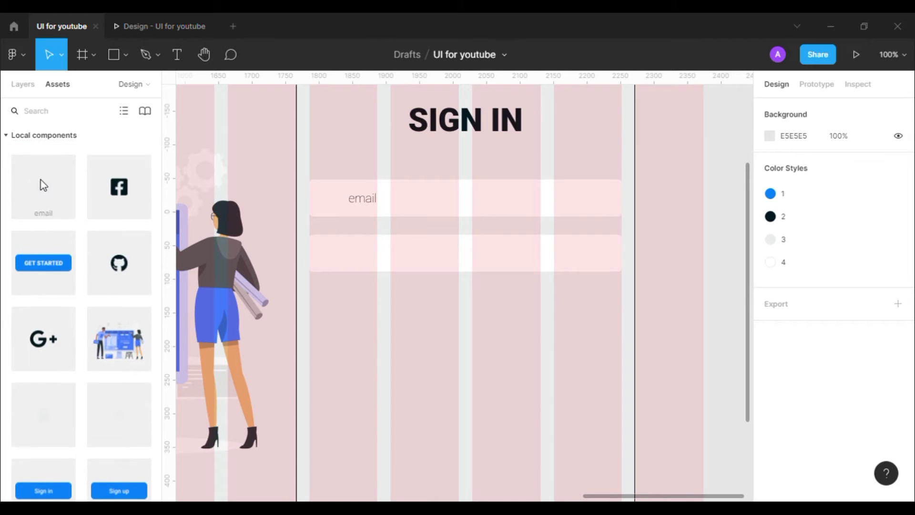
pyautogui.click(339, 205)
# Step: Apply color style 3 to the "email" text in the upper field
pyautogui.doubleClick(360, 208)
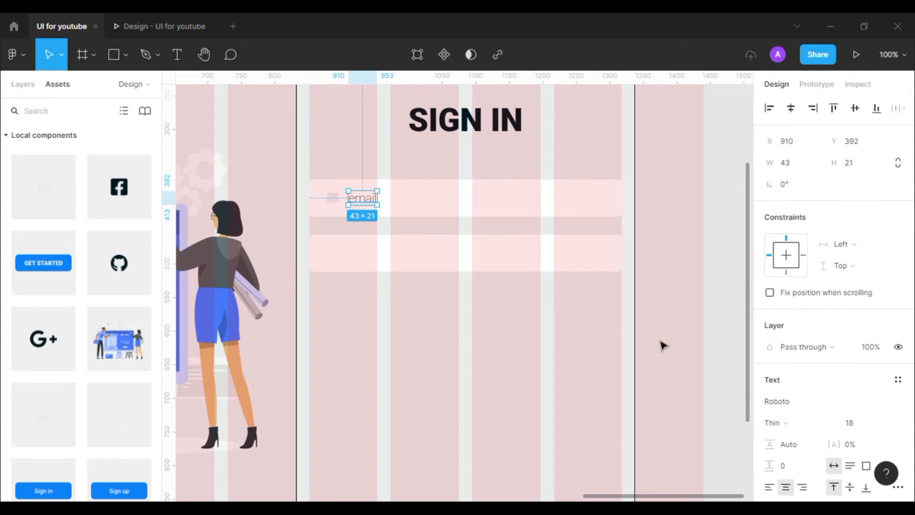
pyautogui.scroll(-1, 662, 345)
pyautogui.scroll(-5, 874, 367)
pyautogui.click(895, 352)
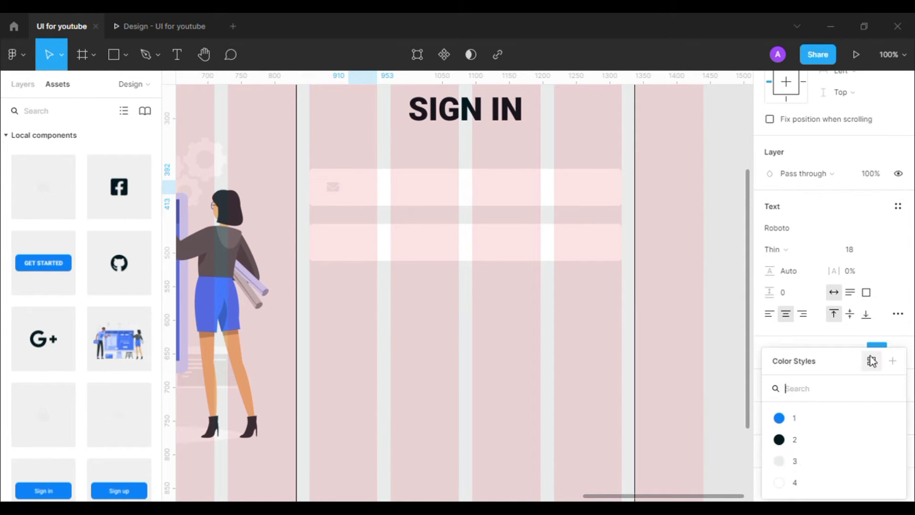
pyautogui.click(782, 463)
pyautogui.click(446, 358)
# Step: Set the "email" text's Roboto weight to Medium, trying Black first
pyautogui.hotkey('ctrl', '+')
pyautogui.moveTo(418, 198); pyautogui.dragTo(493, 298)
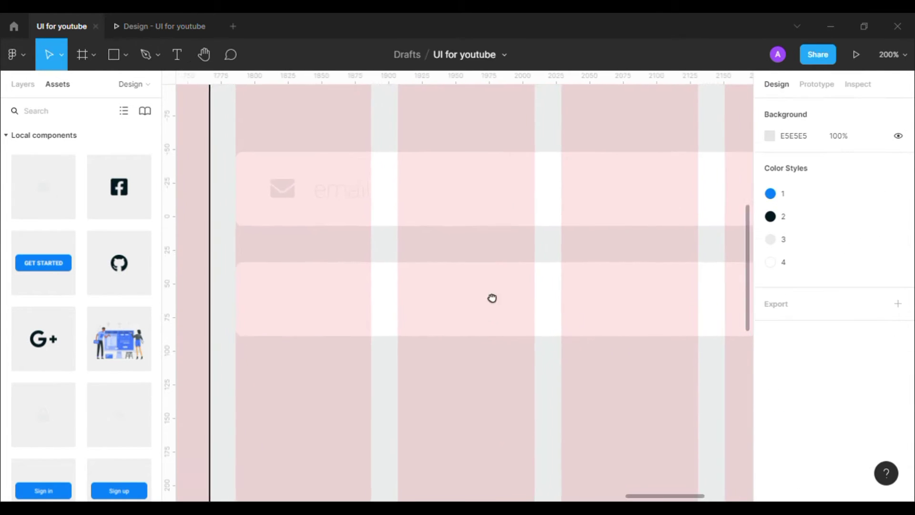
pyautogui.doubleClick(353, 188)
pyautogui.scroll(-1, 818, 333)
pyautogui.click(789, 287)
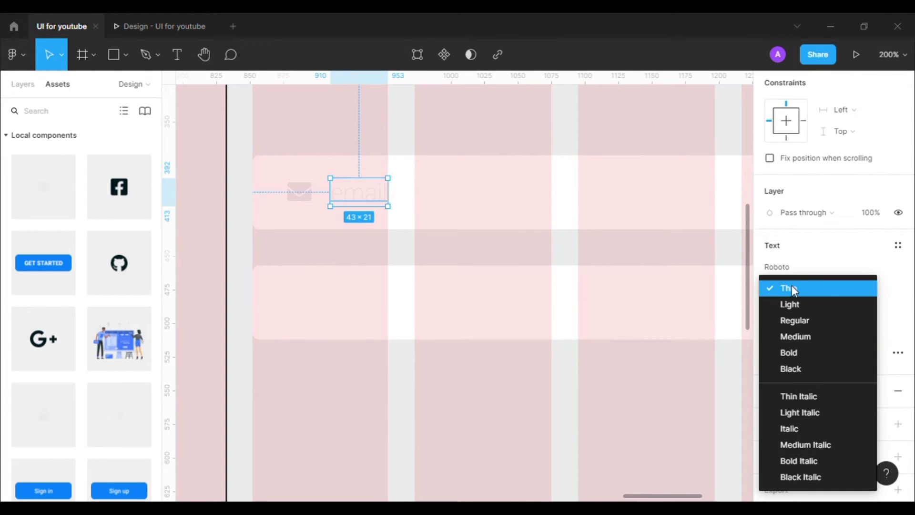
pyautogui.click(813, 369)
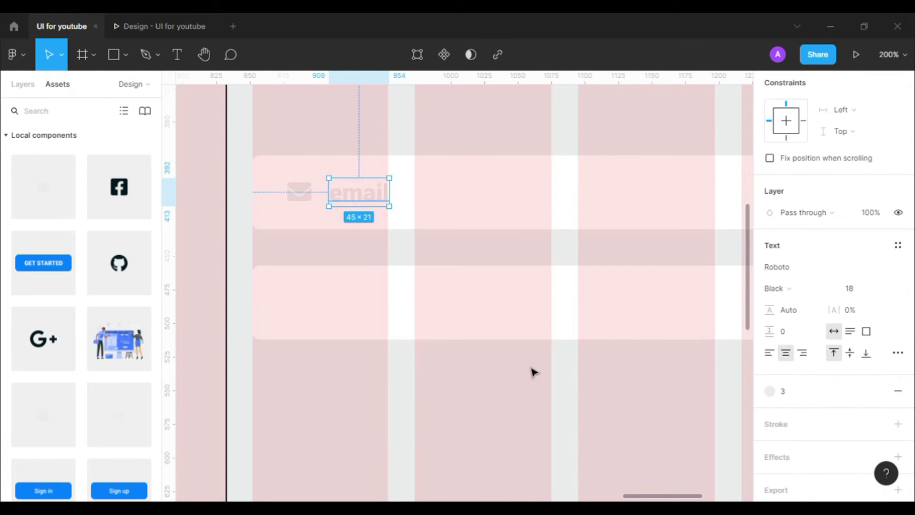
pyautogui.click(803, 289)
pyautogui.click(798, 257)
pyautogui.click(482, 262)
# Step: Nudge the "email" text up slightly and align it with the mail icon on their vertical centers
pyautogui.click(354, 199)
pyautogui.keyDown('shift'); pyautogui.click(301, 196); pyautogui.keyUp('shift')
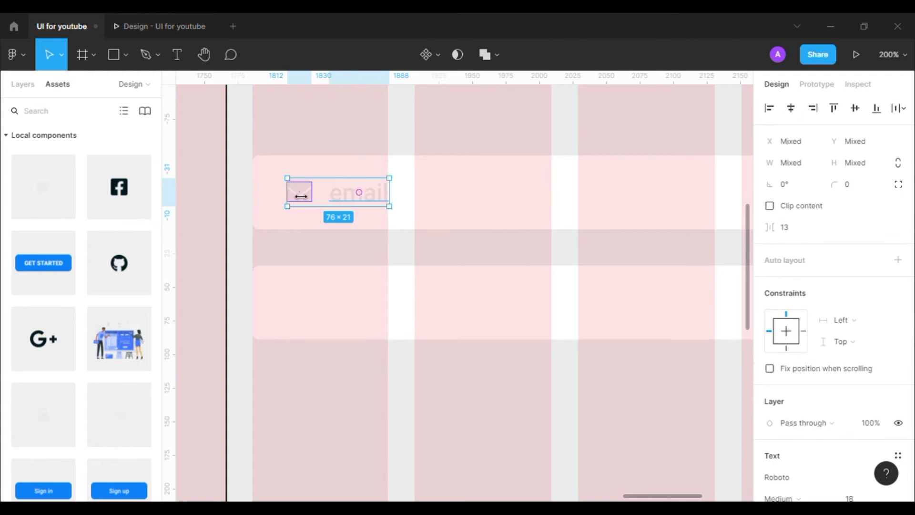
pyautogui.press('Escape')
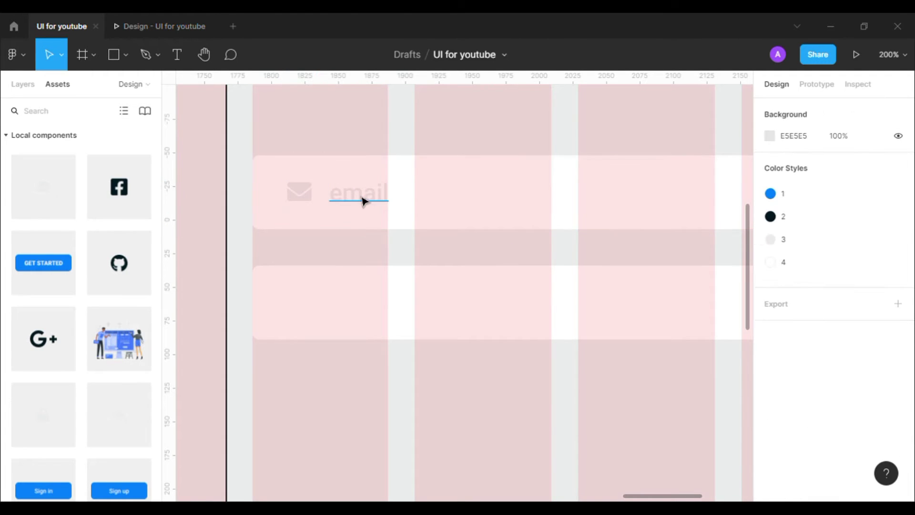
pyautogui.click(364, 201)
pyautogui.moveTo(364, 215); pyautogui.dragTo(372, 185)
pyautogui.click(376, 216)
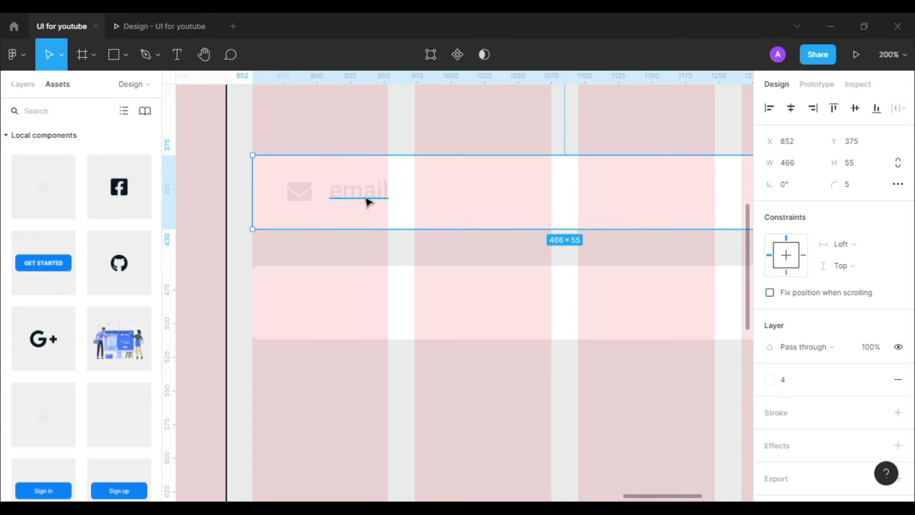
pyautogui.click(365, 196)
pyautogui.keyDown('shift'); pyautogui.click(301, 193); pyautogui.keyUp('shift')
pyautogui.click(855, 109)
pyautogui.click(587, 247)
pyautogui.hotkey('ctrl', '-')
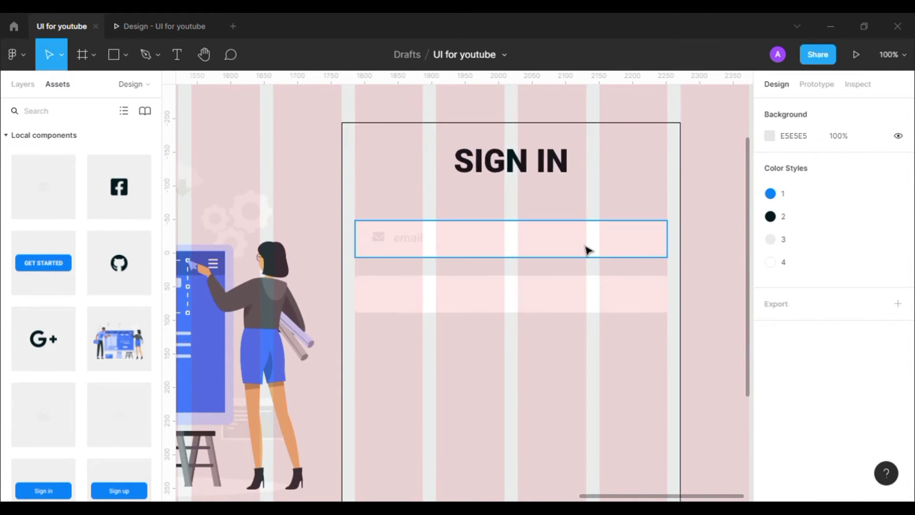
pyautogui.hotkey('ctrl', '+')
pyautogui.moveTo(306, 190); pyautogui.dragTo(305, 195)
pyautogui.click(402, 250)
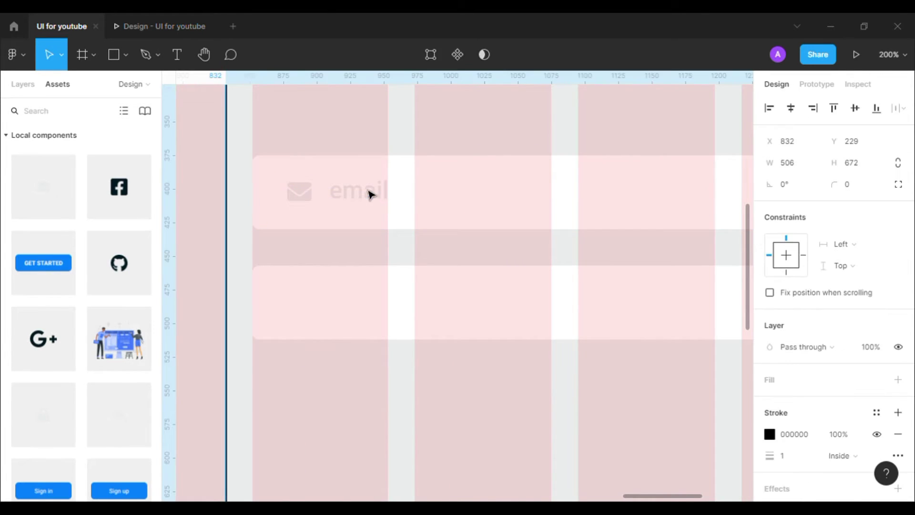
pyautogui.moveTo(369, 191); pyautogui.dragTo(364, 191)
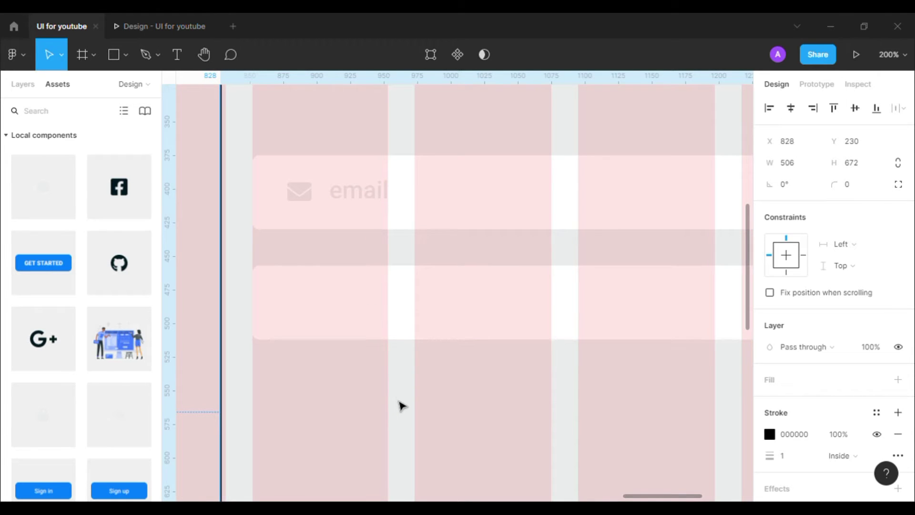
pyautogui.click(400, 417)
pyautogui.hotkey('ctrl', '-')
pyautogui.hotkey('ctrl', '-')
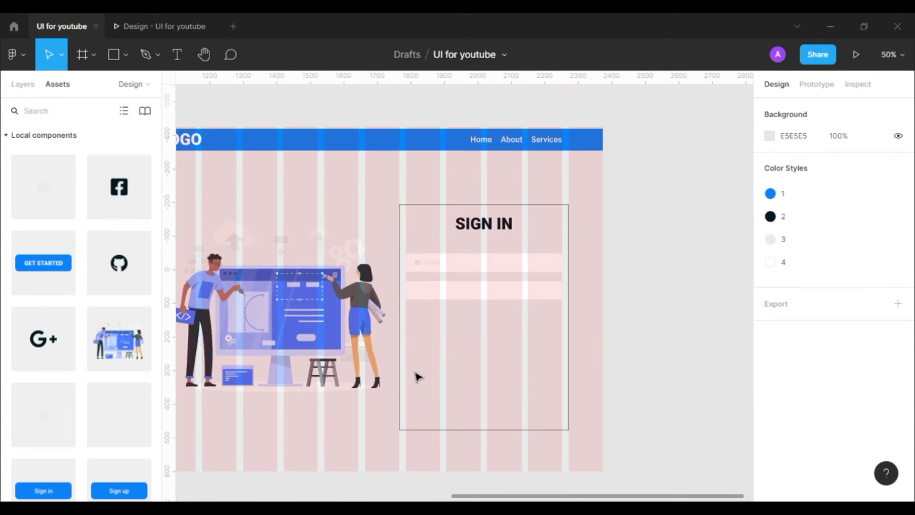
# Step: Place the lock icon component in the lower field beneath the mail icon and copy the "email" text beside it
pyautogui.hotkey('ctrl', '+')
pyautogui.moveTo(450, 352); pyautogui.dragTo(423, 300)
pyautogui.hotkey('ctrl', '+')
pyautogui.moveTo(395, 156); pyautogui.dragTo(423, 210)
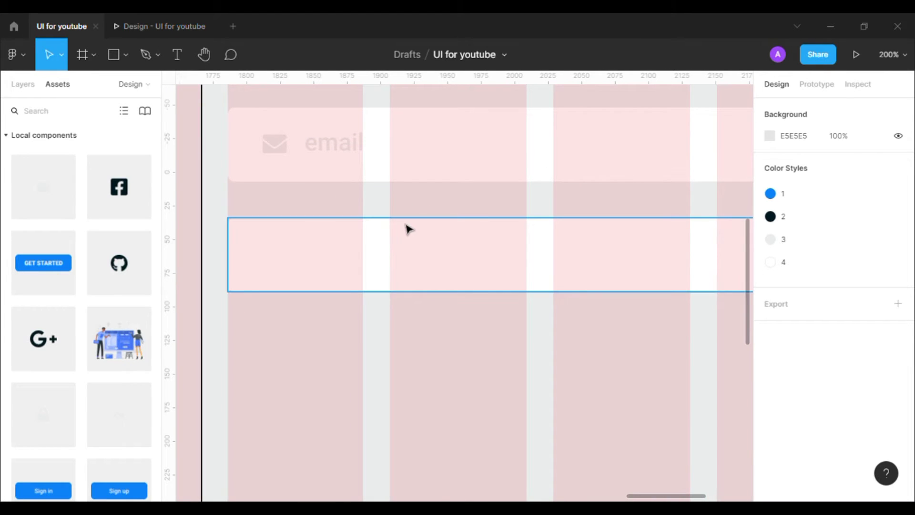
pyautogui.scroll(-2, 341, 235)
pyautogui.scroll(-3, 119, 310)
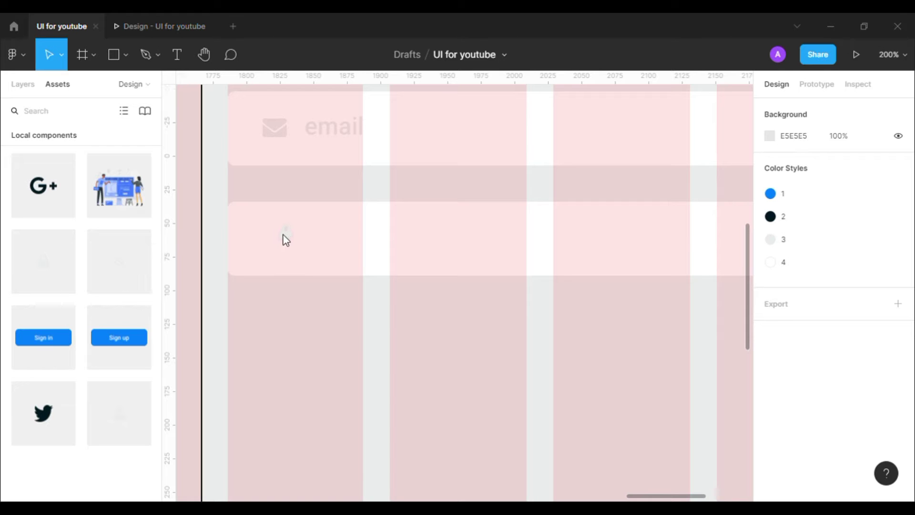
pyautogui.moveTo(283, 234); pyautogui.dragTo(275, 250)
pyautogui.click(235, 312)
pyautogui.moveTo(343, 133); pyautogui.dragTo(344, 247)
pyautogui.click(349, 171)
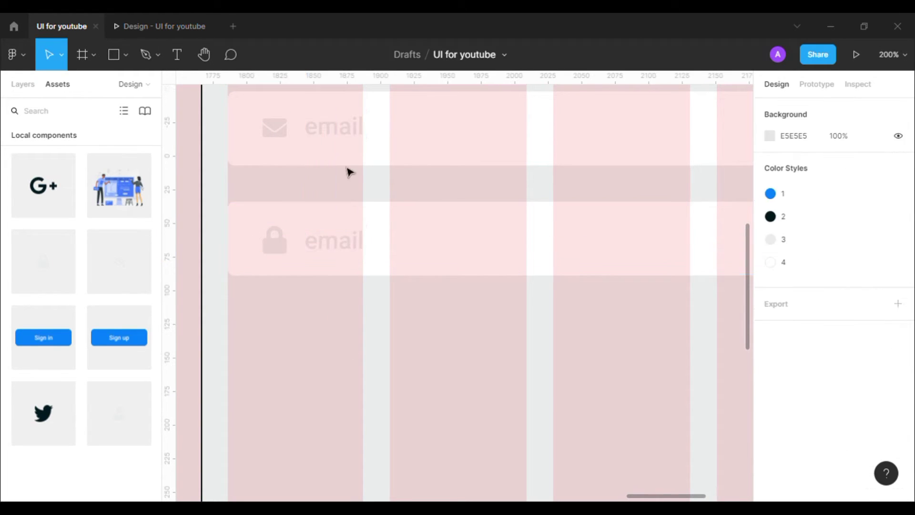
# Step: Vertically center the icon and text within each of the two input fields
pyautogui.moveTo(350, 172); pyautogui.dragTo(225, 89)
pyautogui.click(854, 110)
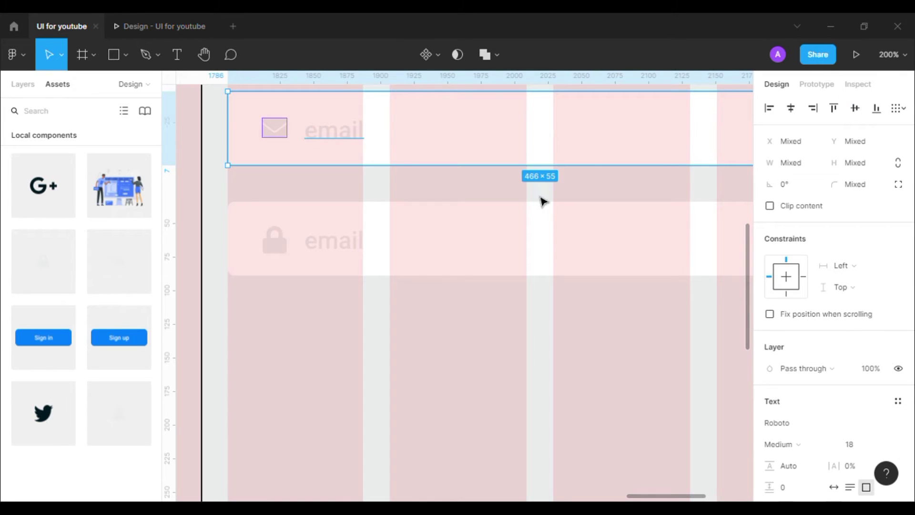
pyautogui.click(429, 189)
pyautogui.click(334, 245)
pyautogui.keyDown('shift'); pyautogui.click(285, 245); pyautogui.keyUp('shift')
pyautogui.keyDown('shift'); pyautogui.click(406, 229); pyautogui.keyUp('shift')
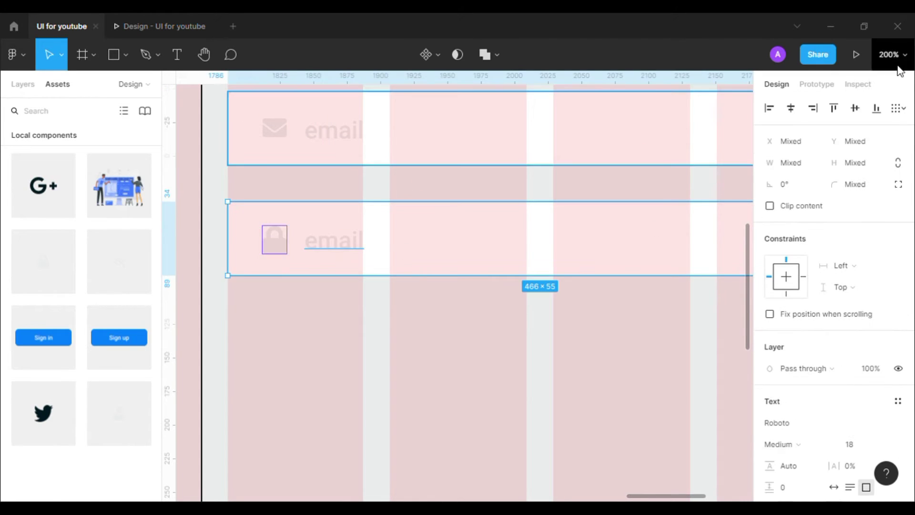
pyautogui.click(855, 109)
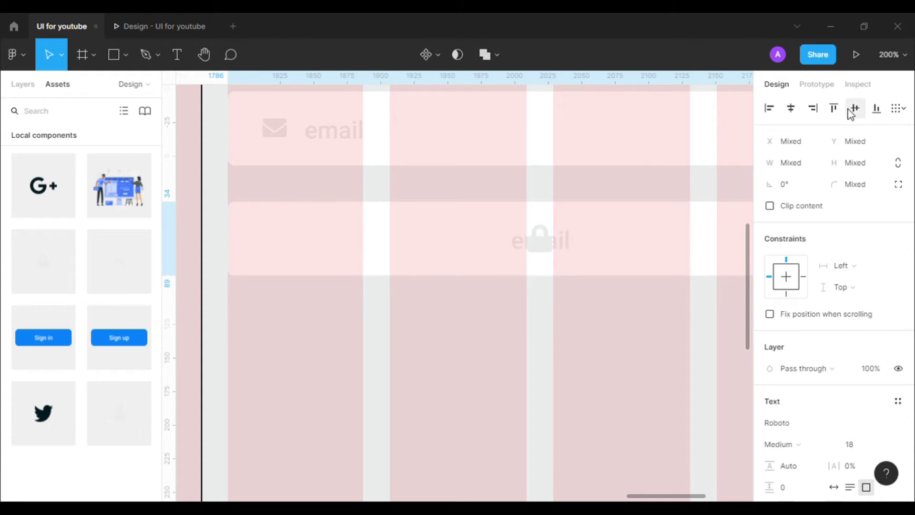
# Step: Change the lower field's text to "Password" and enlarge its text box to about 81 × 20 so it fits on one line
pyautogui.click(347, 243)
pyautogui.write('Password')
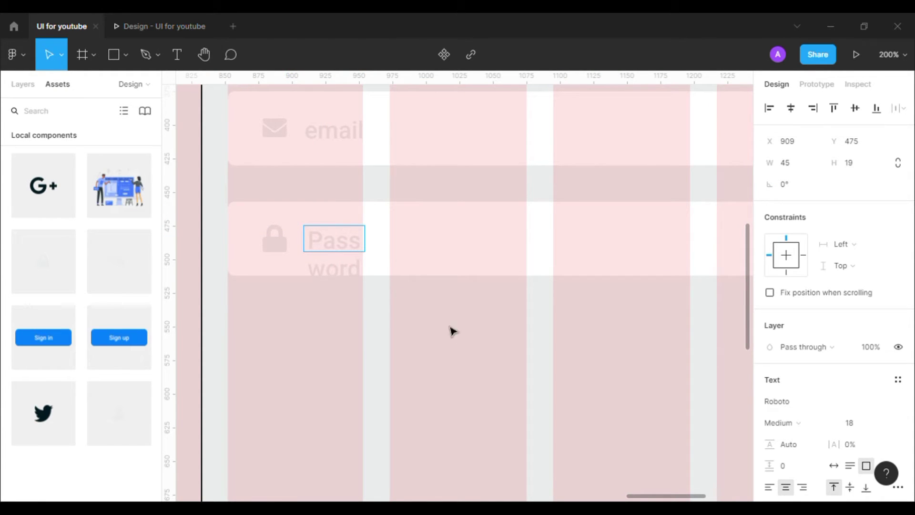
pyautogui.moveTo(366, 252); pyautogui.dragTo(422, 265)
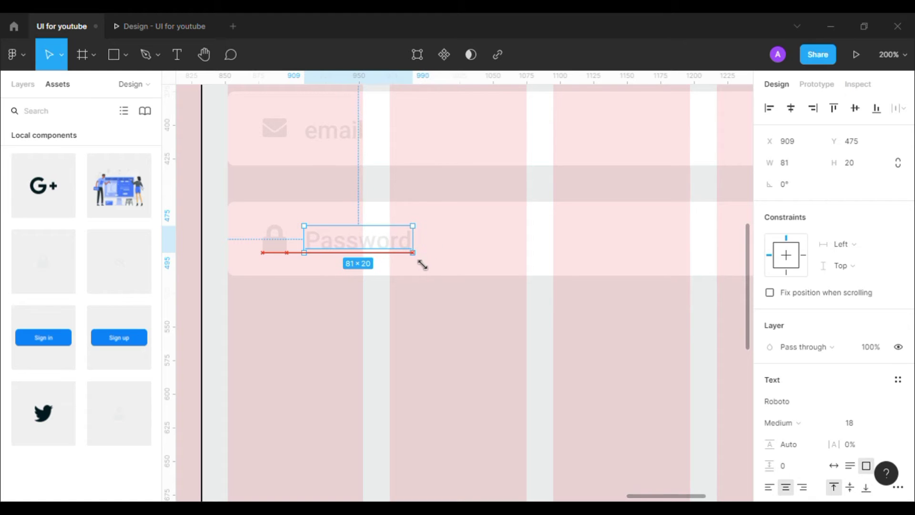
pyautogui.press('Escape')
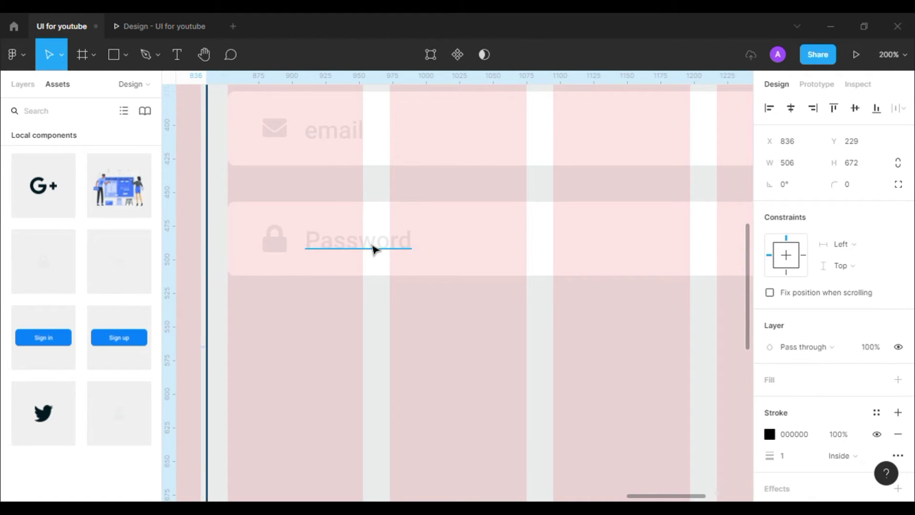
pyautogui.press('Escape')
pyautogui.doubleClick(350, 251)
pyautogui.press('Escape')
pyautogui.moveTo(362, 248); pyautogui.dragTo(362, 248)
pyautogui.click(328, 308)
# Step: Align the lock icon and "Password" text on the vertical center of the lower field
pyautogui.click(275, 242)
pyautogui.keyDown('shift'); pyautogui.click(355, 241); pyautogui.keyUp('shift')
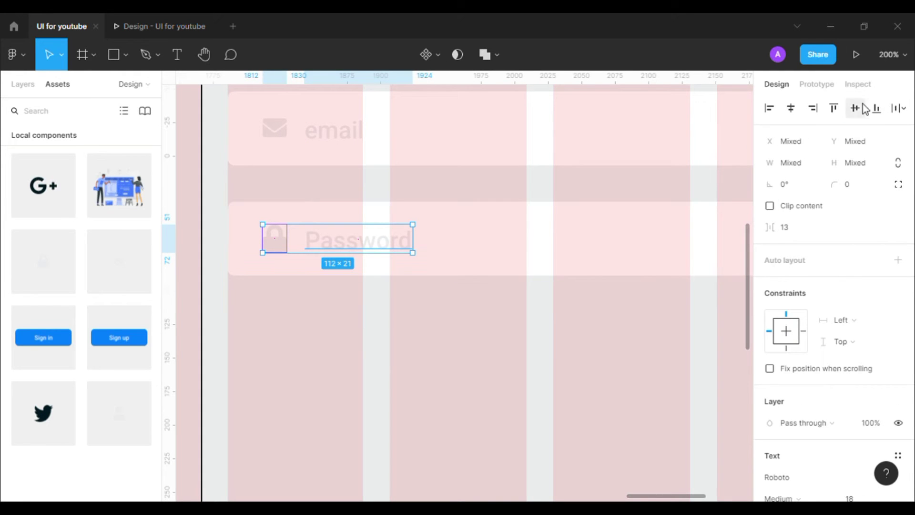
pyautogui.keyDown('shift'); pyautogui.click(720, 262); pyautogui.keyUp('shift')
pyautogui.click(617, 376)
# Step: Place the show password icon at the right end of the password field and vertically align it with the lock icon and text
pyautogui.moveTo(636, 349); pyautogui.dragTo(505, 356)
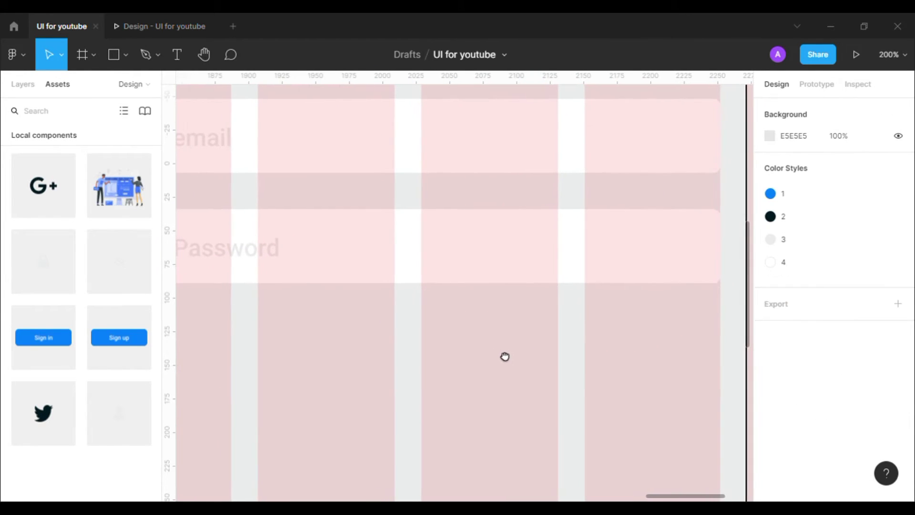
pyautogui.moveTo(648, 251); pyautogui.dragTo(687, 254)
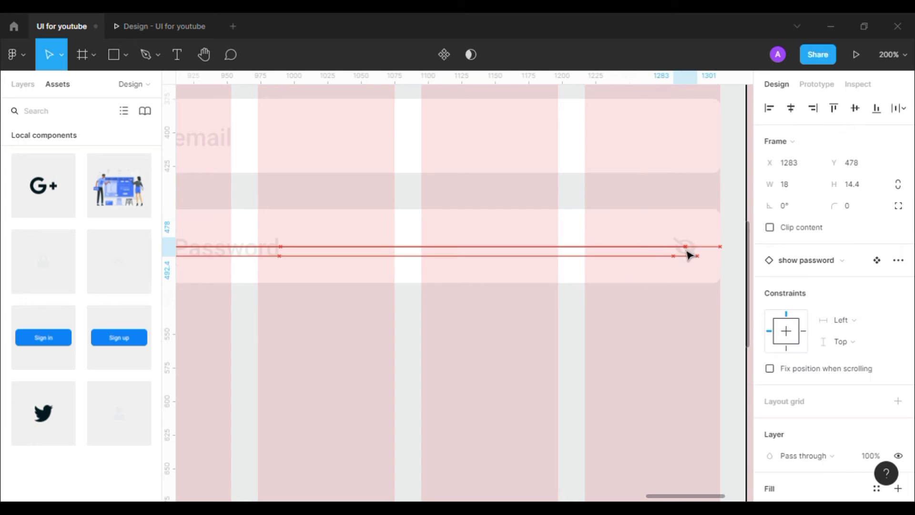
pyautogui.keyDown('shift'); pyautogui.click(256, 246); pyautogui.keyUp('shift')
pyautogui.moveTo(344, 231); pyautogui.dragTo(466, 237)
pyautogui.keyDown('shift'); pyautogui.click(270, 261); pyautogui.keyUp('shift')
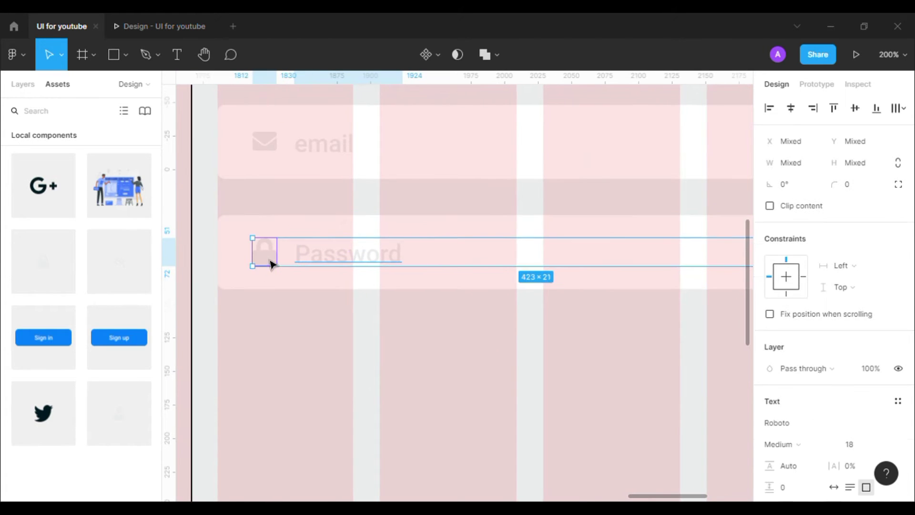
pyautogui.keyDown('shift'); pyautogui.click(420, 251); pyautogui.keyUp('shift')
pyautogui.click(552, 337)
pyautogui.hotkey('shift', '0')
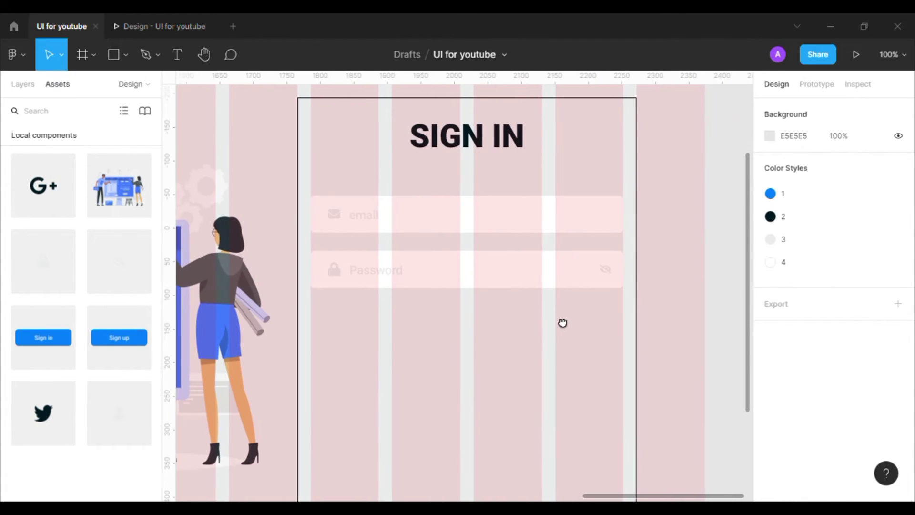
pyautogui.scroll(-2, 560, 320)
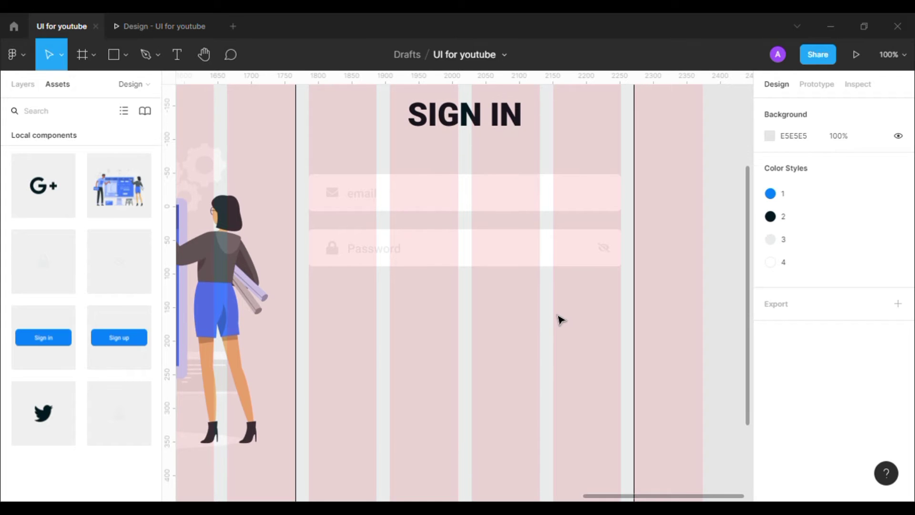
pyautogui.scroll(-6, 548, 310)
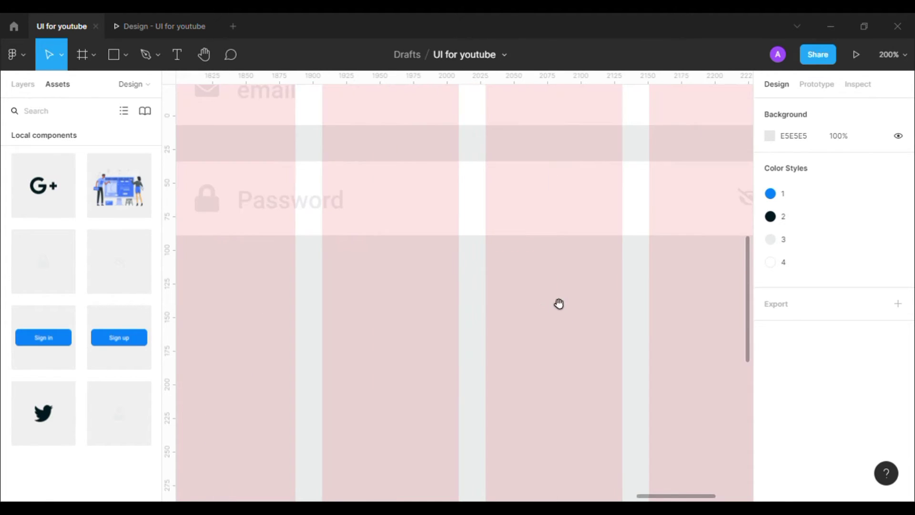
pyautogui.scroll(7, 558, 306)
# Step: Try narrowing both input fields from the right by one grid column, with the show password icon at the shortened end
pyautogui.moveTo(618, 303); pyautogui.dragTo(521, 184)
pyautogui.moveTo(613, 238)
pyautogui.mouseDown()
pyautogui.moveTo(547, 239)
pyautogui.moveTo(605, 255)
pyautogui.mouseUp()
pyautogui.click(609, 247)
pyautogui.hotkey('ctrl', '-')
pyautogui.moveTo(532, 292); pyautogui.dragTo(391, 228)
pyautogui.click(620, 298)
pyautogui.hotkey('ctrl', '+')
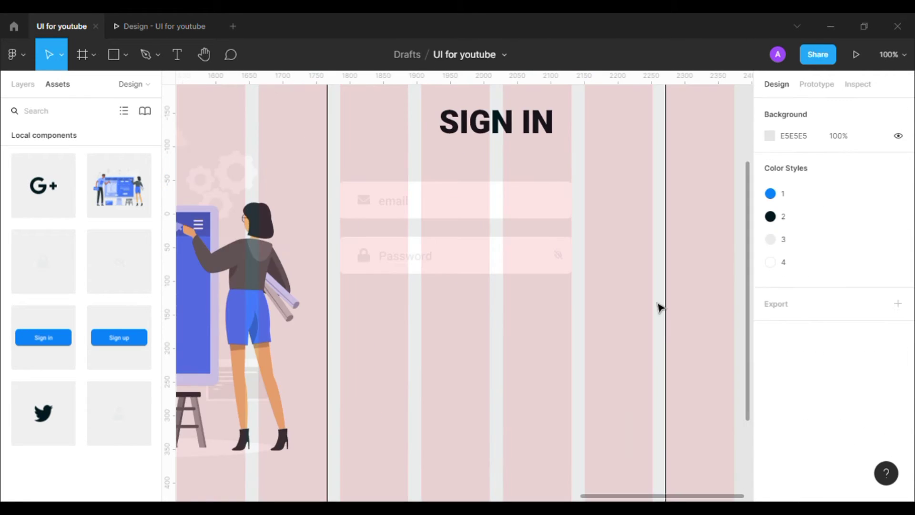
pyautogui.hotkey('ctrl', '+')
pyautogui.moveTo(616, 297); pyautogui.dragTo(658, 347)
# Step: Undo the narrowing of the two input fields and the move of the show password icon
pyautogui.hotkey('ctrl', 'z')
pyautogui.hotkey('ctrl', '-')
pyautogui.click(659, 345)
pyautogui.hotkey('ctrl', 'z')
pyautogui.hotkey('ctrl', 'z')
pyautogui.click(732, 348)
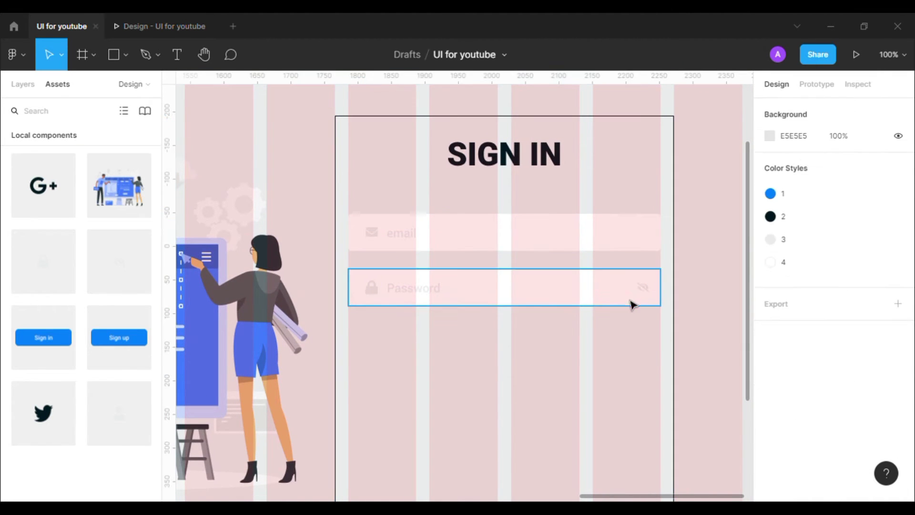
# Step: Narrow the email and password input fields together to three grid columns wide and move the show password icon inside the shortened end
pyautogui.click(631, 301)
pyautogui.keyDown('shift'); pyautogui.click(637, 241); pyautogui.keyUp('shift')
pyautogui.moveTo(661, 278); pyautogui.dragTo(579, 276)
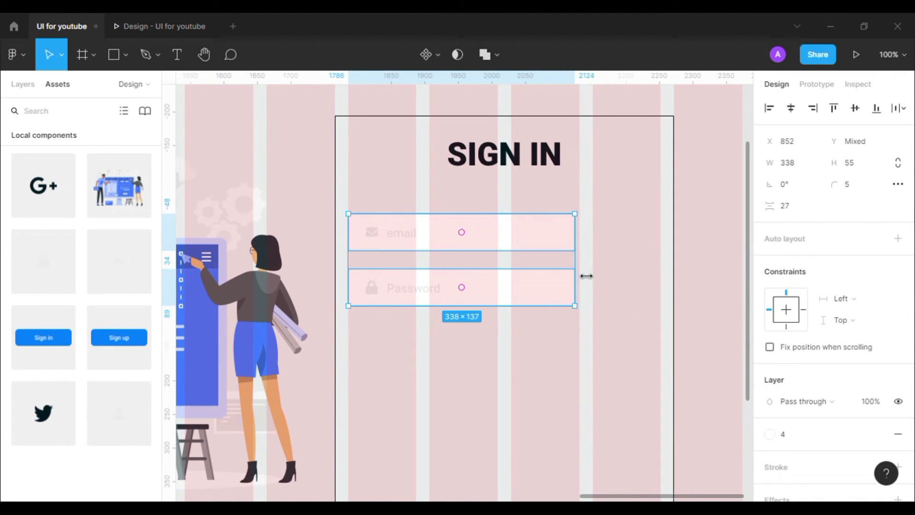
pyautogui.click(628, 290)
pyautogui.moveTo(639, 298); pyautogui.dragTo(577, 293)
pyautogui.click(622, 295)
# Step: Align the lock icon, "Password" text and show password icon on the vertical center of the password field
pyautogui.hotkey('ctrl', '+')
pyautogui.moveTo(628, 360); pyautogui.dragTo(623, 370)
pyautogui.click(675, 298)
pyautogui.keyDown('shift'); pyautogui.click(373, 299); pyautogui.keyUp('shift')
pyautogui.keyDown('shift'); pyautogui.click(282, 300); pyautogui.keyUp('shift')
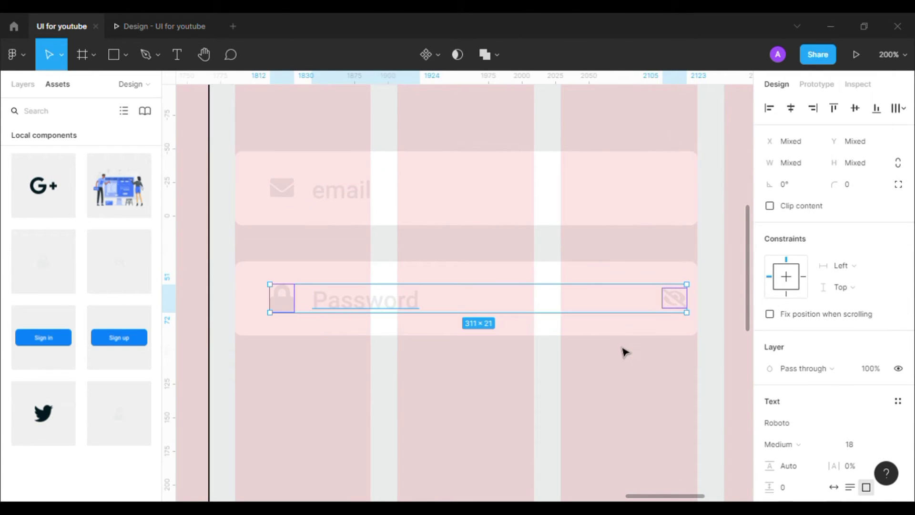
pyautogui.keyDown('shift'); pyautogui.click(624, 327); pyautogui.keyUp('shift')
pyautogui.click(791, 109)
pyautogui.hotkey('ctrl', 'z')
pyautogui.click(856, 108)
pyautogui.click(731, 202)
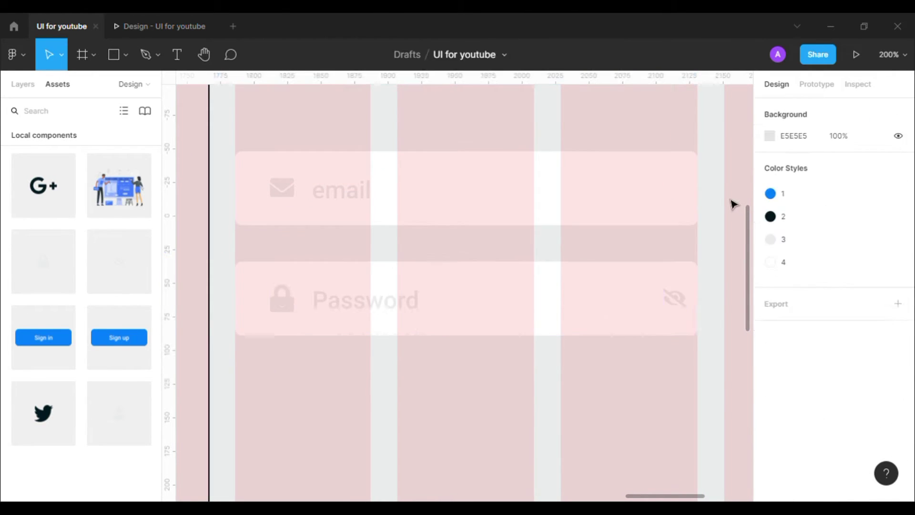
# Step: Narrow the form outline from the right to 385 px wide and center the "SIGN IN" heading horizontally within it
pyautogui.hotkey('ctrl', '-')
pyautogui.moveTo(661, 227); pyautogui.dragTo(591, 243)
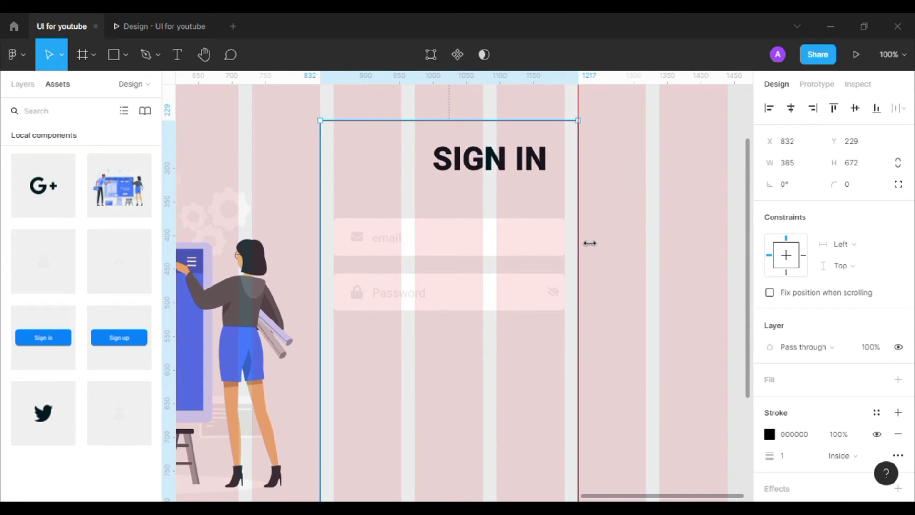
pyautogui.click(500, 163)
pyautogui.click(791, 109)
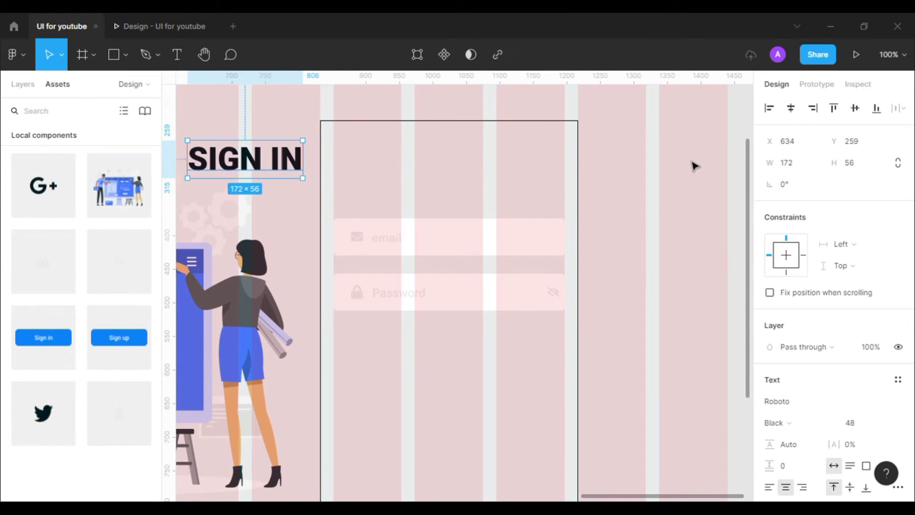
pyautogui.hotkey('ctrl', 'z')
pyautogui.click(557, 171)
pyautogui.moveTo(554, 168); pyautogui.dragTo(500, 156)
pyautogui.click(791, 109)
pyautogui.click(708, 165)
pyautogui.hotkey('ctrl', '-')
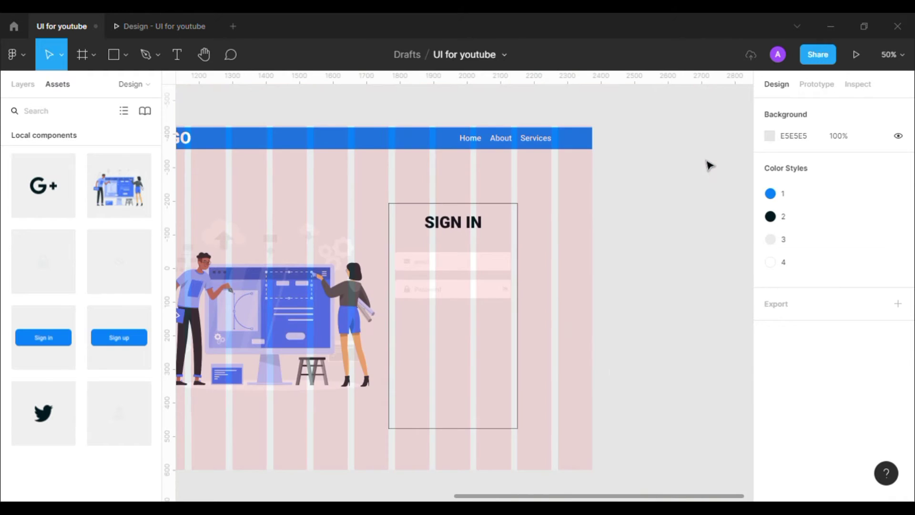
# Step: Duplicate the "Password" placeholder text below the right end of the password field and clear the copy's text
pyautogui.scroll(-1, 586, 248)
pyautogui.hscroll(-1, 586, 248)
pyautogui.moveTo(602, 253); pyautogui.dragTo(598, 247)
pyautogui.moveTo(566, 304); pyautogui.dragTo(459, 166)
pyautogui.click(635, 246)
pyautogui.hotkey('ctrl', '+')
pyautogui.moveTo(652, 292); pyautogui.dragTo(550, 277)
pyautogui.hotkey('ctrl', '+')
pyautogui.moveTo(310, 151); pyautogui.dragTo(590, 225)
pyautogui.doubleClick(606, 225)
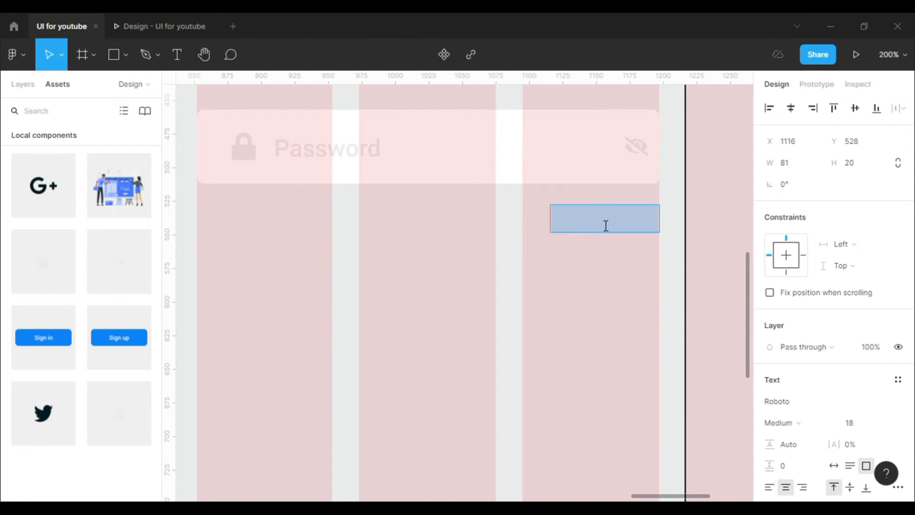
pyautogui.press('BackSpace')
# Step: Apply color style 2 to the emptied text box below the password field
pyautogui.click(684, 266)
pyautogui.click(687, 264)
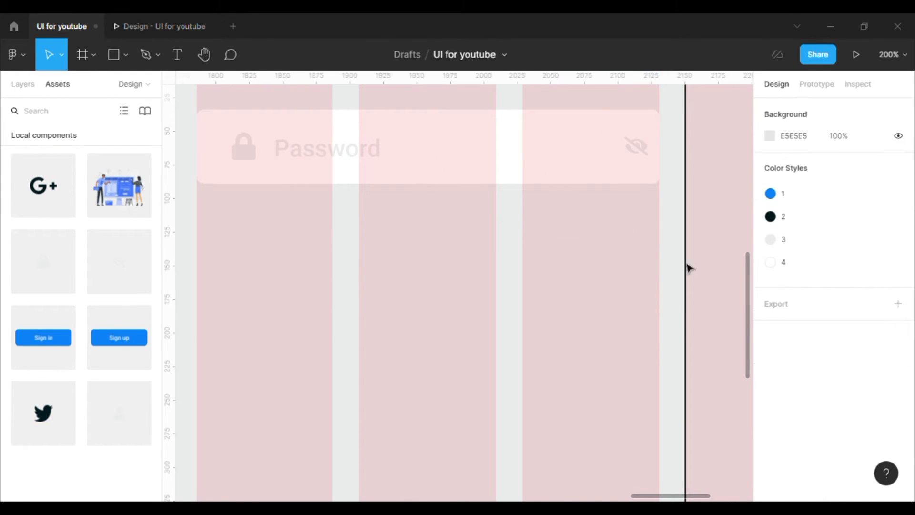
pyautogui.click(608, 226)
pyautogui.scroll(-2, 826, 361)
pyautogui.click(897, 393)
pyautogui.click(877, 392)
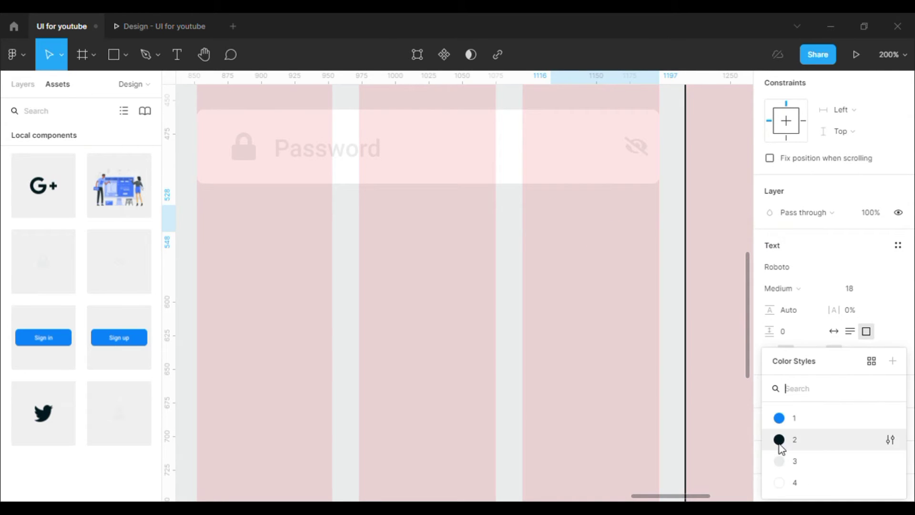
pyautogui.click(780, 448)
# Step: Enter "Forgot Password ?" in the empty text box and widen it to 161 px so the text fits on one line
pyautogui.click(626, 259)
pyautogui.doubleClick(620, 223)
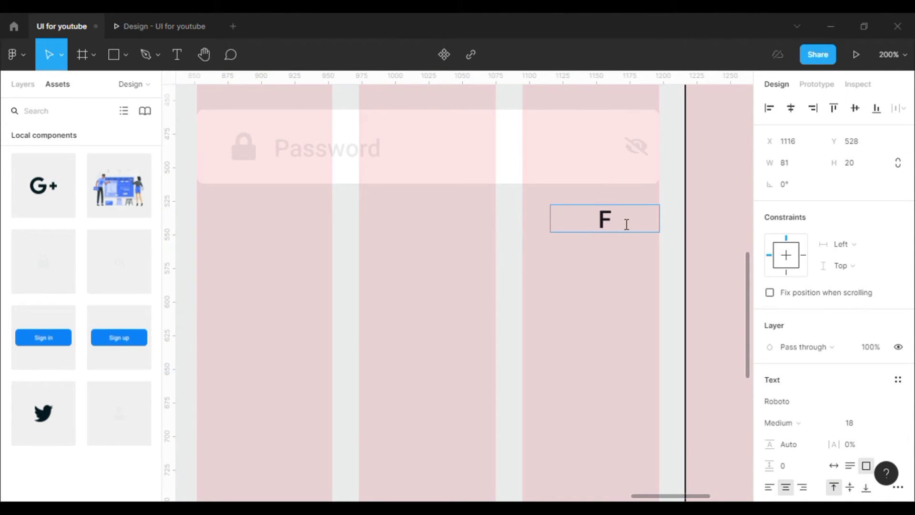
pyautogui.write('Forgot Password')
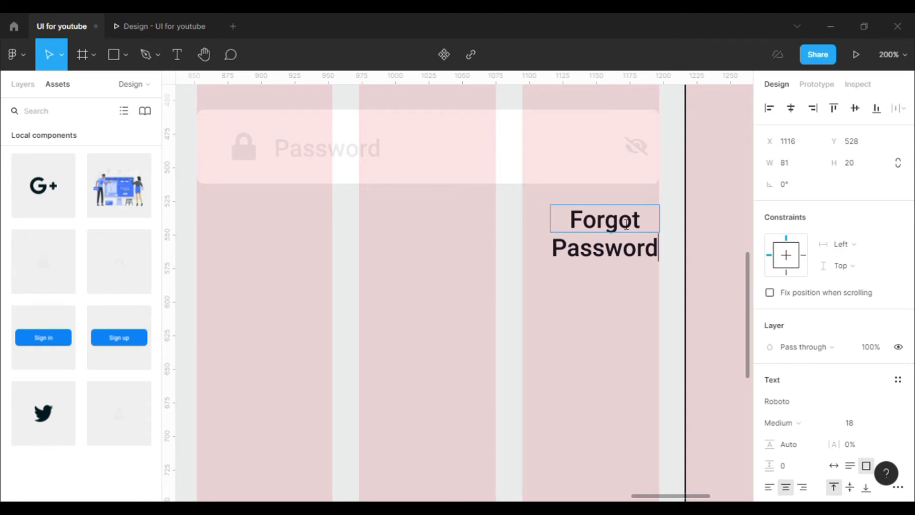
pyautogui.press('Escape')
pyautogui.moveTo(560, 241); pyautogui.dragTo(486, 243)
pyautogui.doubleClick(626, 228)
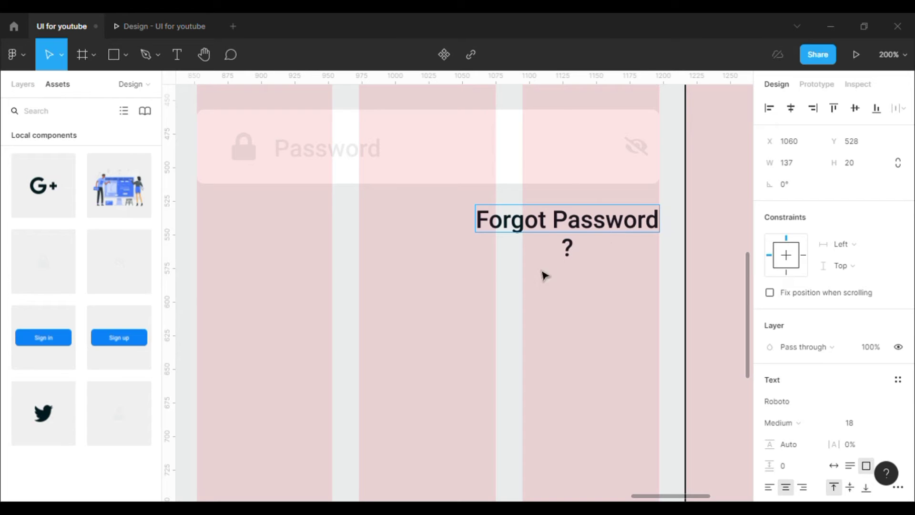
pyautogui.click(542, 271)
pyautogui.moveTo(480, 235); pyautogui.dragTo(452, 232)
# Step: Narrow the "Forgot Password ?" text box to 151 px and align its right edge with the end of the password field
pyautogui.click(503, 257)
pyautogui.moveTo(525, 232); pyautogui.dragTo(533, 231)
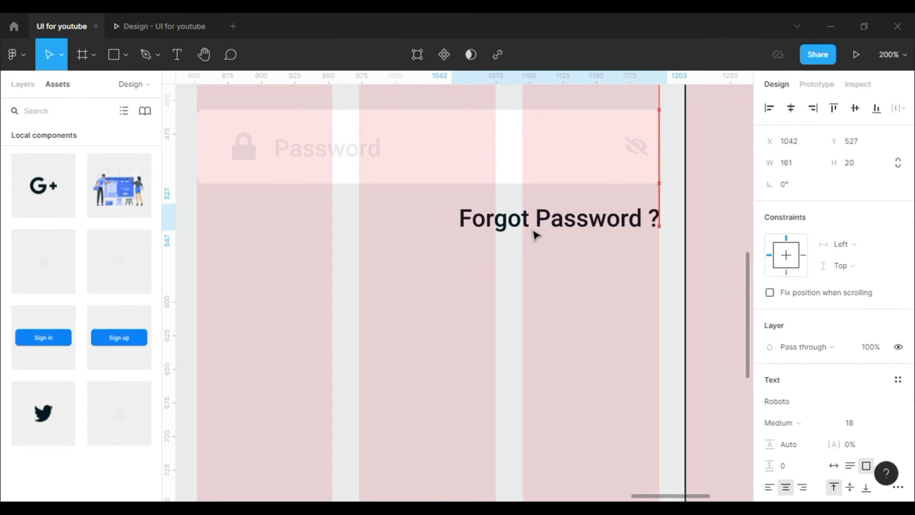
pyautogui.click(599, 293)
pyautogui.hotkey('shift', '0')
pyautogui.click(538, 255)
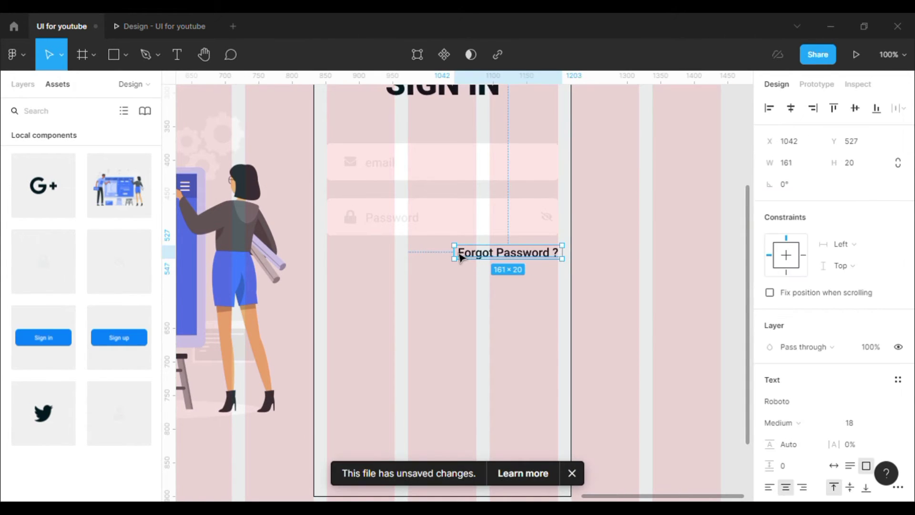
pyautogui.moveTo(464, 259); pyautogui.dragTo(471, 260)
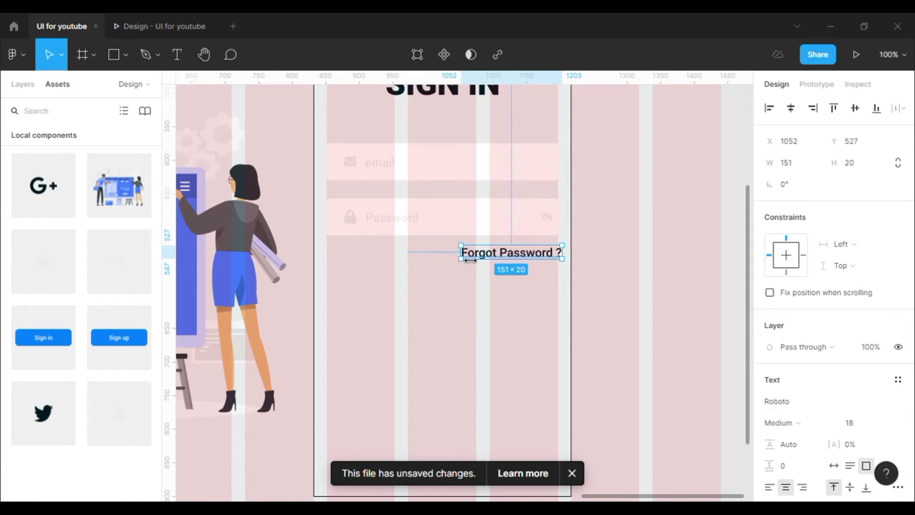
pyautogui.moveTo(532, 258); pyautogui.dragTo(527, 261)
pyautogui.click(579, 294)
pyautogui.hotkey('ctrl', '+')
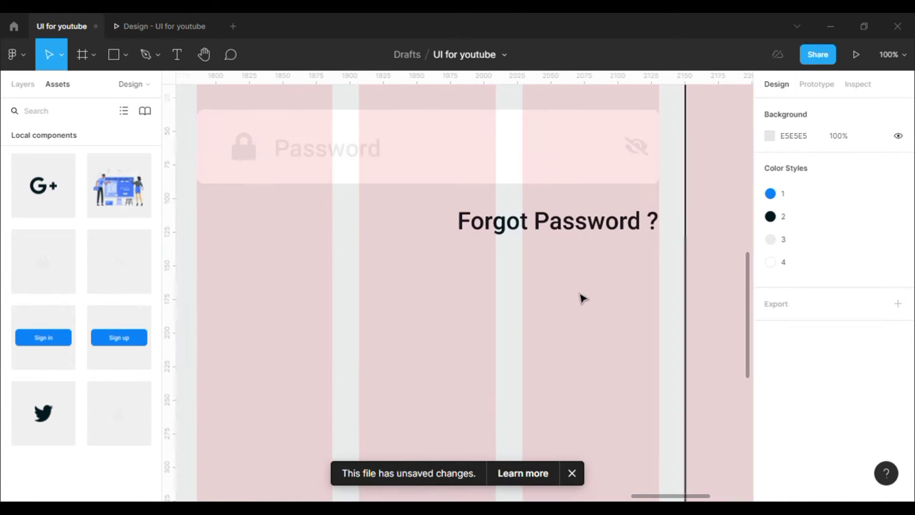
pyautogui.moveTo(603, 263); pyautogui.dragTo(575, 273)
pyautogui.click(536, 250)
pyautogui.click(644, 321)
# Step: Set the font weight of the "Forgot Password ?" text to Regular
pyautogui.hotkey('ctrl', '-')
pyautogui.hotkey('ctrl', '-')
pyautogui.click(467, 268)
pyautogui.scroll(-3, 834, 393)
pyautogui.click(836, 290)
pyautogui.click(827, 272)
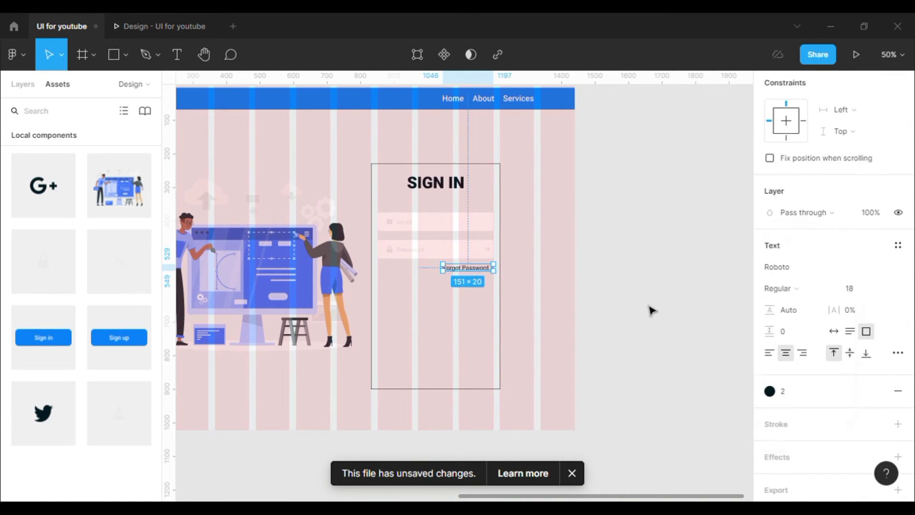
pyautogui.click(650, 309)
# Step: Place an instance of the Sign in button component in the form below the "Forgot Password ?" text
pyautogui.hotkey('ctrl', '+')
pyautogui.hotkey('ctrl', '+')
pyautogui.hotkey('ctrl', '-')
pyautogui.moveTo(651, 325); pyautogui.dragTo(673, 298)
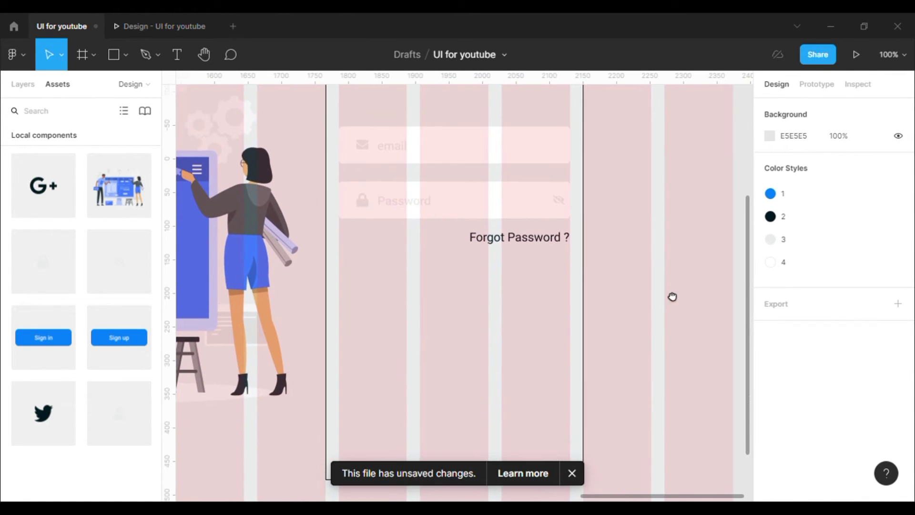
pyautogui.moveTo(670, 359); pyautogui.dragTo(669, 350)
pyautogui.moveTo(57, 341); pyautogui.dragTo(458, 316)
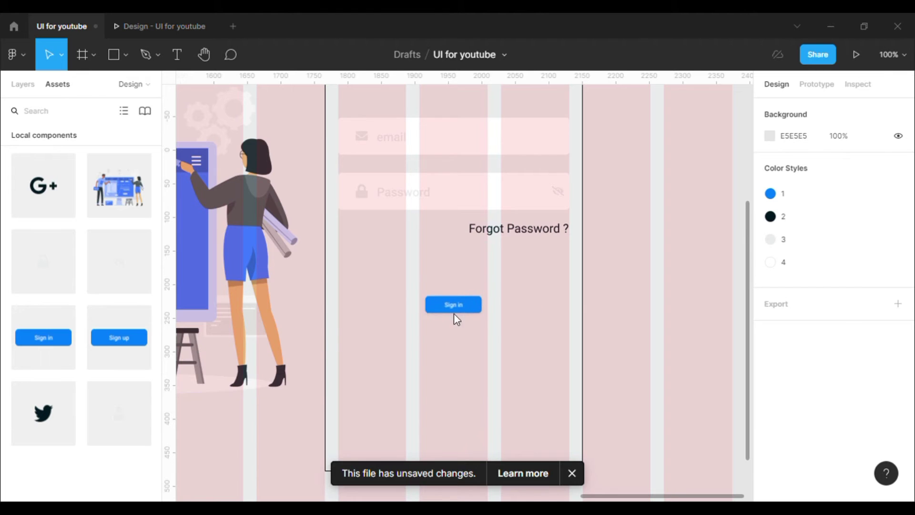
# Step: Try resizing the Sign in button from its lower right corner and undo the last size change
pyautogui.hotkey('ctrl', '-')
pyautogui.click(483, 309)
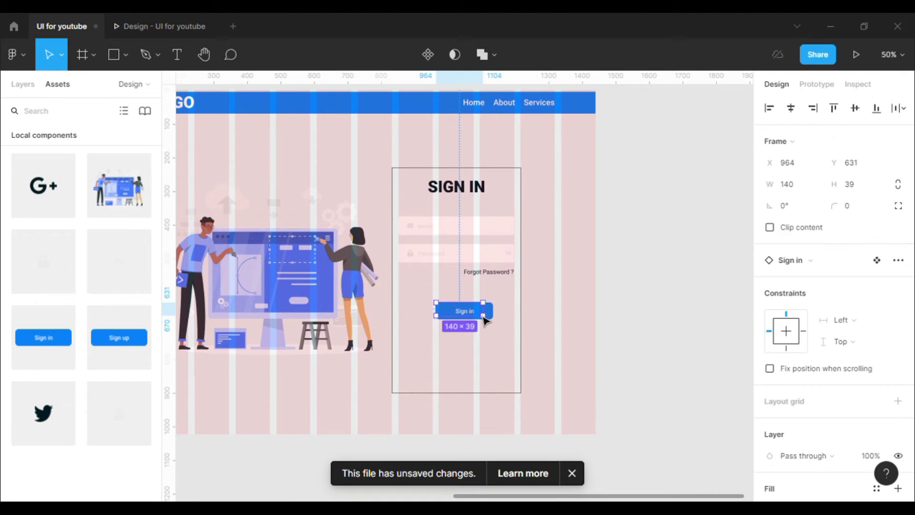
pyautogui.click(581, 341)
pyautogui.hotkey('ctrl', '+')
pyautogui.click(502, 340)
pyautogui.moveTo(509, 346); pyautogui.dragTo(521, 355)
pyautogui.hotkey('ctrl', 'z')
pyautogui.doubleClick(524, 352)
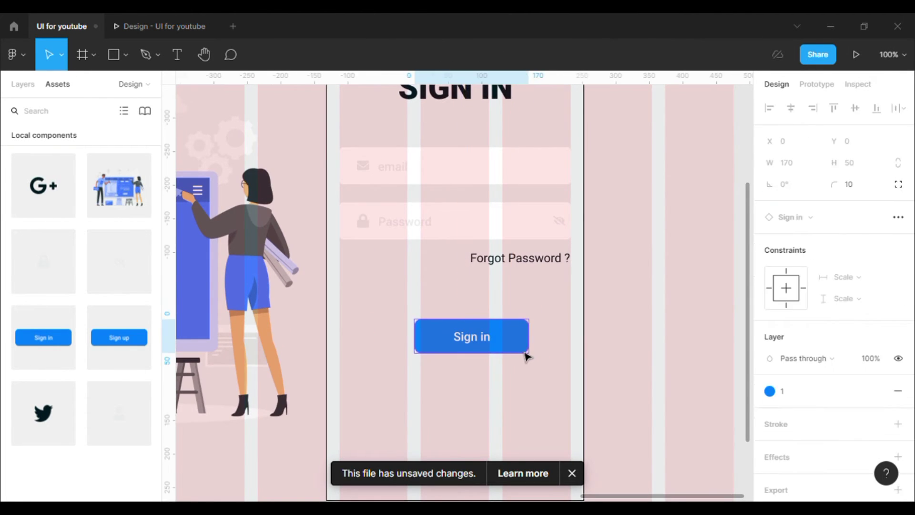
pyautogui.hotkey('ctrl', '-')
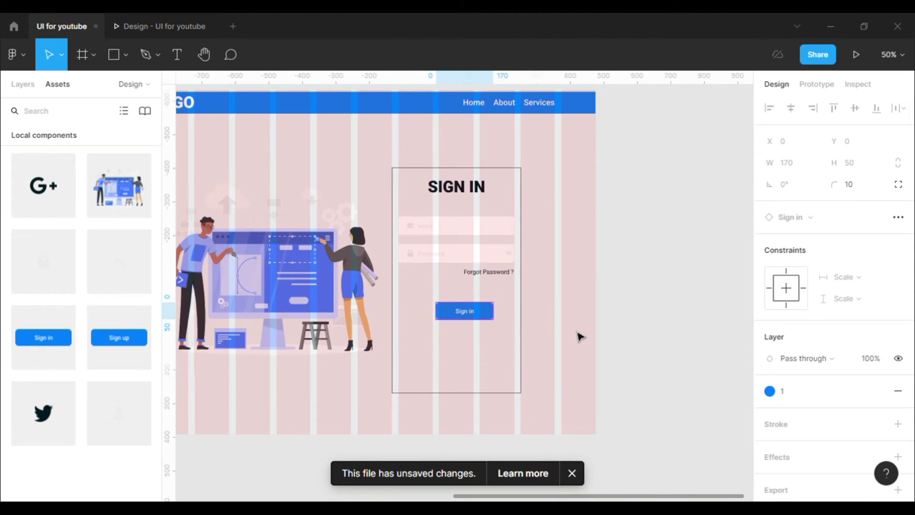
# Step: Align the Sign in button horizontally on the center of the "SIGN IN" heading
pyautogui.click(577, 333)
pyautogui.click(481, 309)
pyautogui.keyDown('shift'); pyautogui.click(476, 187); pyautogui.keyUp('shift')
pyautogui.hotkey('ctrl', 'a')
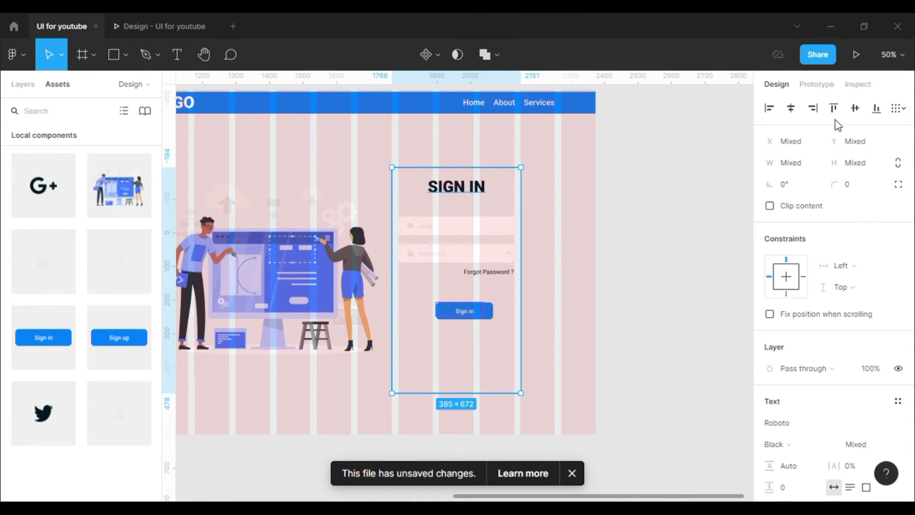
pyautogui.click(584, 231)
pyautogui.click(477, 312)
pyautogui.keyDown('shift'); pyautogui.click(457, 189); pyautogui.keyUp('shift')
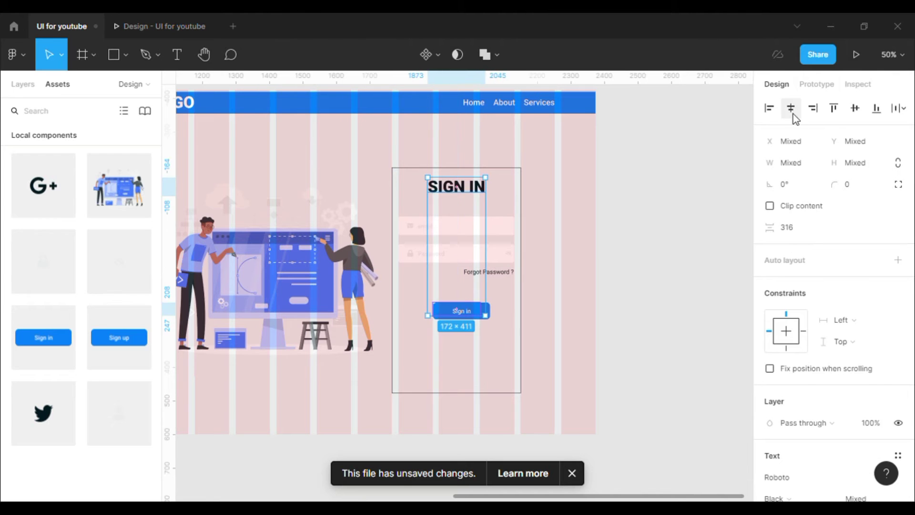
pyautogui.click(792, 111)
pyautogui.click(662, 200)
pyautogui.click(487, 317)
pyautogui.click(544, 298)
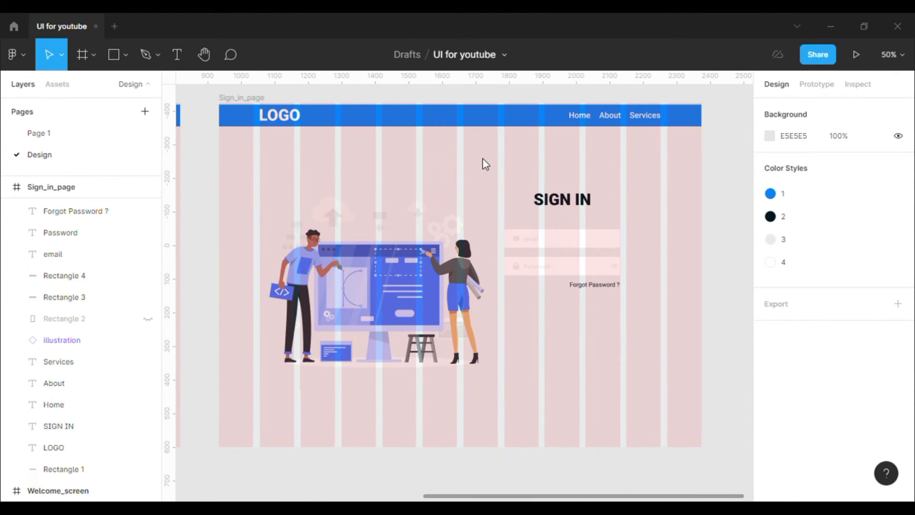
# Step: Save the design file
pyautogui.hotkey('ctrl', 's')
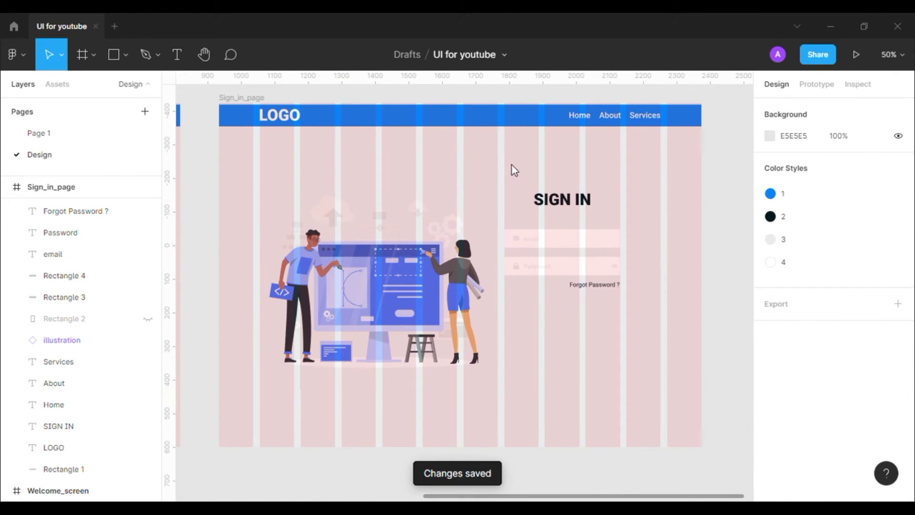
pyautogui.hotkey('ctrl', '+')
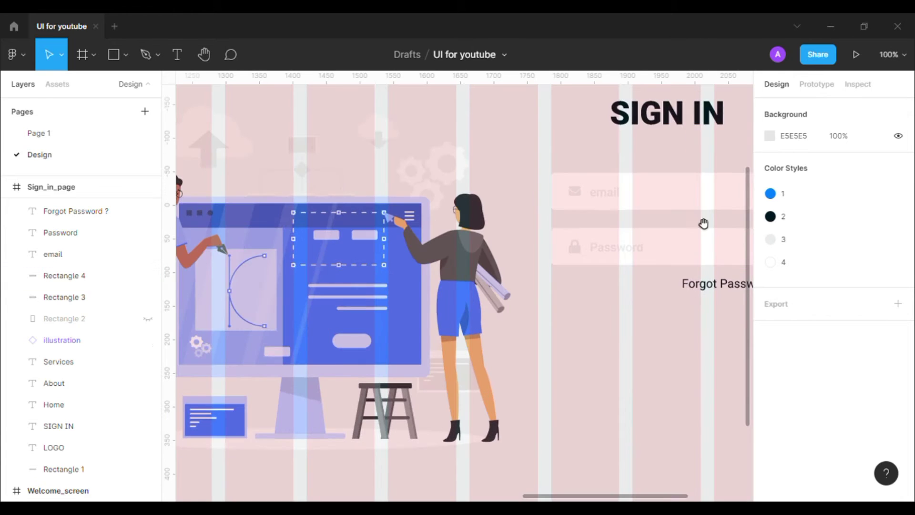
pyautogui.hscroll(3, 702, 222)
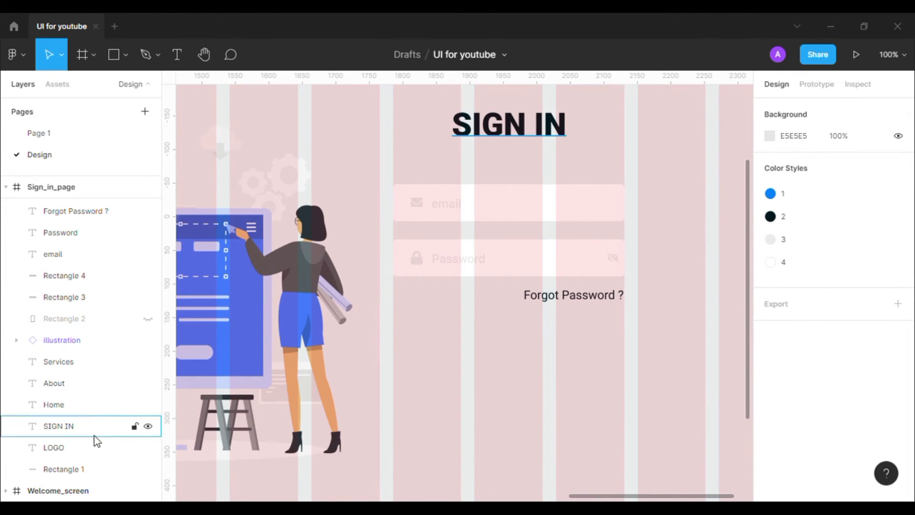
pyautogui.click(148, 469)
pyautogui.click(148, 470)
pyautogui.click(135, 470)
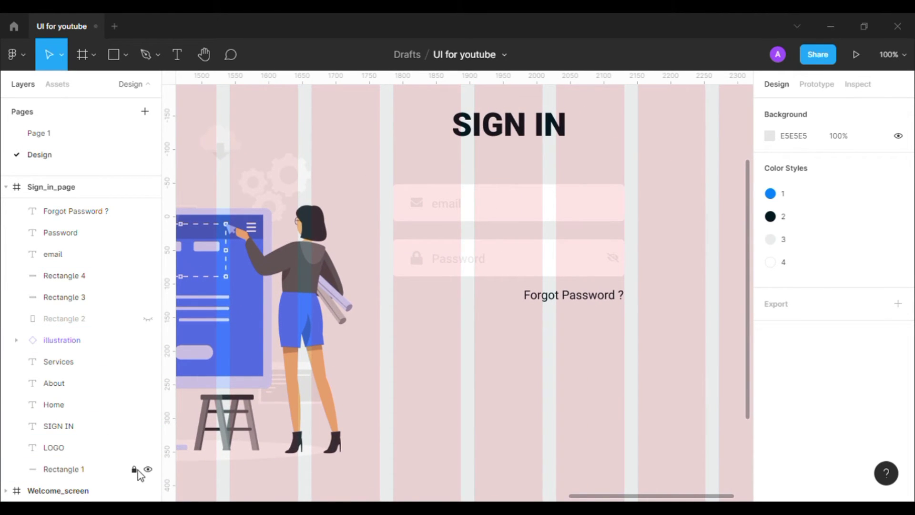
pyautogui.hotkey('ctrl', '-')
pyautogui.hotkey('ctrl', '-')
pyautogui.click(136, 469)
# Step: Make the hidden form outline, Rectangle 2, visible on the Sign_in_page frame
pyautogui.click(84, 471)
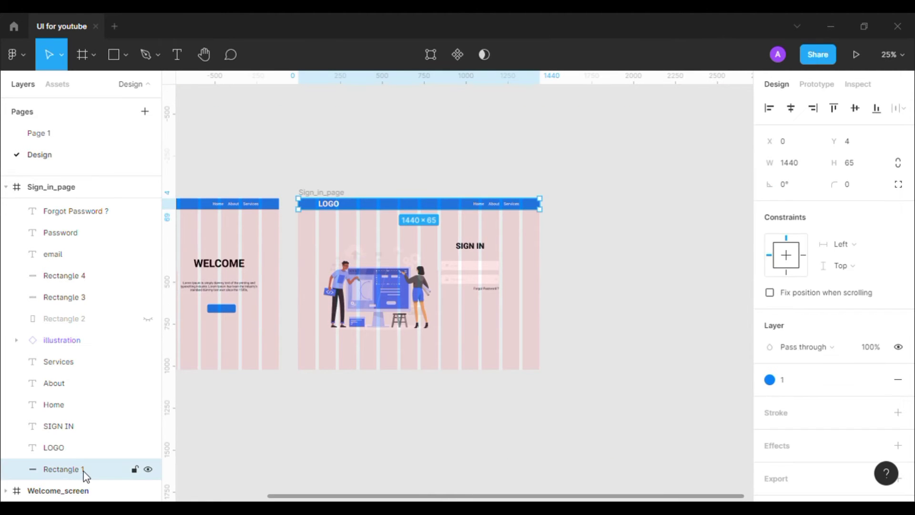
pyautogui.click(152, 321)
pyautogui.click(506, 480)
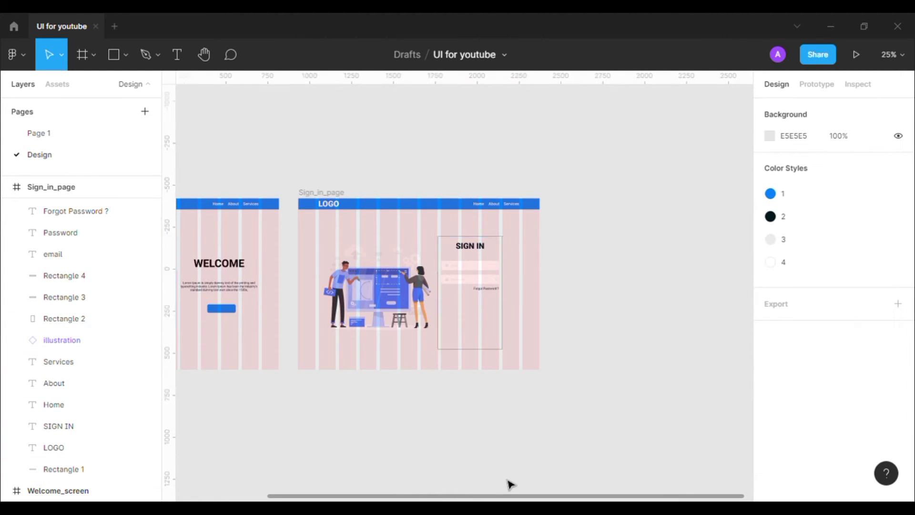
# Step: Insert the 170 × 50 px Sign in button component inside the form outline, below the "Forgot Password ?" text
pyautogui.hotkey('ctrl', '+')
pyautogui.hotkey('ctrl', '+')
pyautogui.moveTo(468, 388); pyautogui.dragTo(414, 318)
pyautogui.click(7, 188)
pyautogui.click(6, 187)
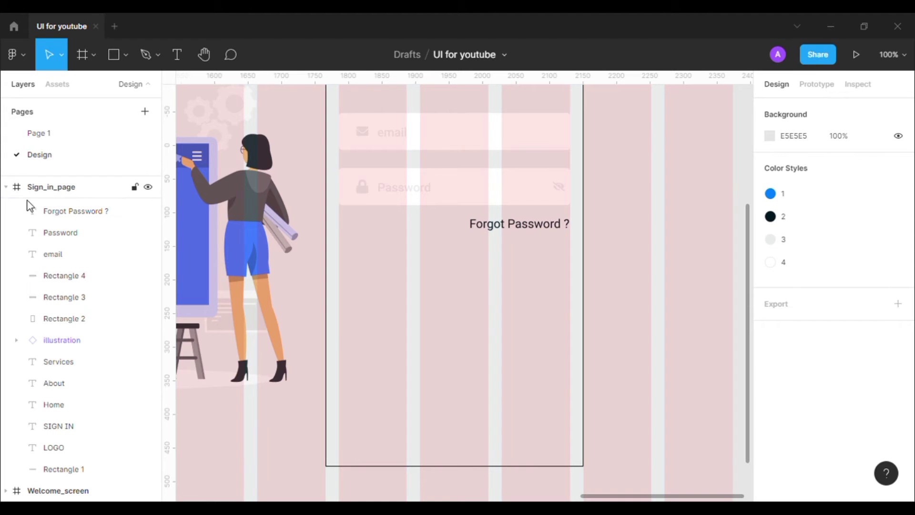
pyautogui.click(49, 86)
pyautogui.scroll(-3, 66, 282)
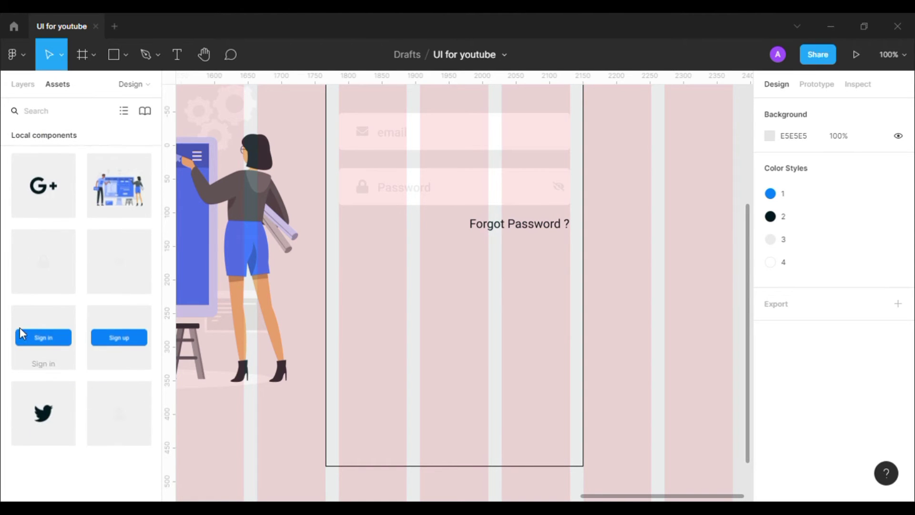
pyautogui.moveTo(19, 331); pyautogui.dragTo(487, 310)
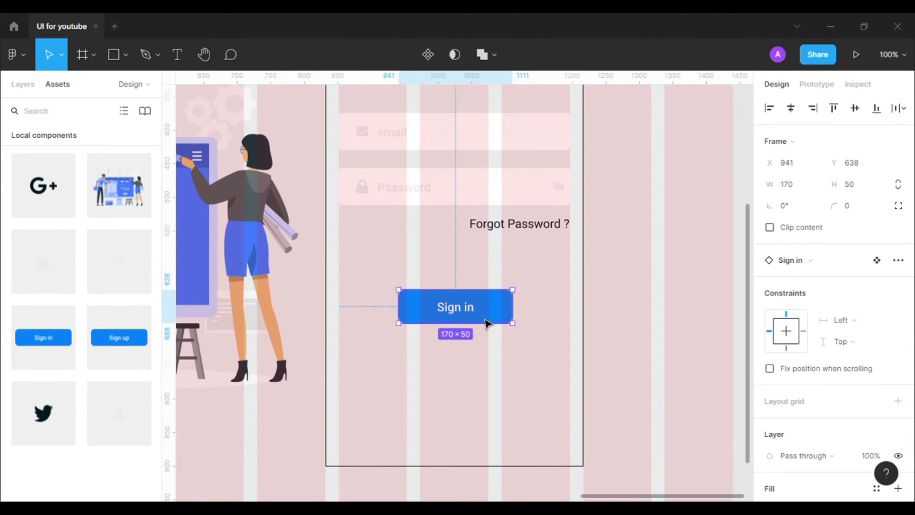
# Step: Move the Sign in button about 29 px up toward the "Forgot Password ?" text and align it horizontally on the "SIGN IN" heading's center
pyautogui.press('-')
pyautogui.keyDown('shift'); pyautogui.click(469, 193); pyautogui.keyUp('shift')
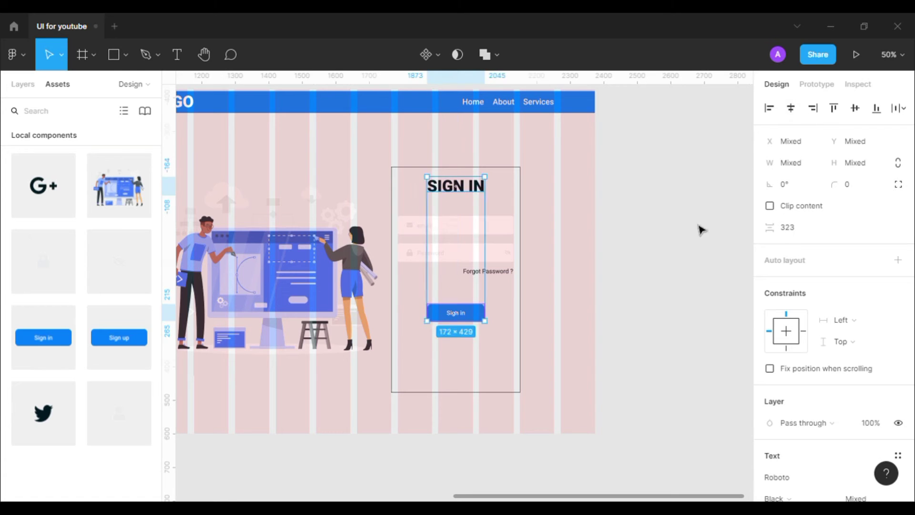
pyautogui.click(701, 230)
pyautogui.moveTo(476, 320); pyautogui.dragTo(476, 310)
pyautogui.keyDown('shift'); pyautogui.click(476, 190); pyautogui.keyUp('shift')
pyautogui.click(791, 108)
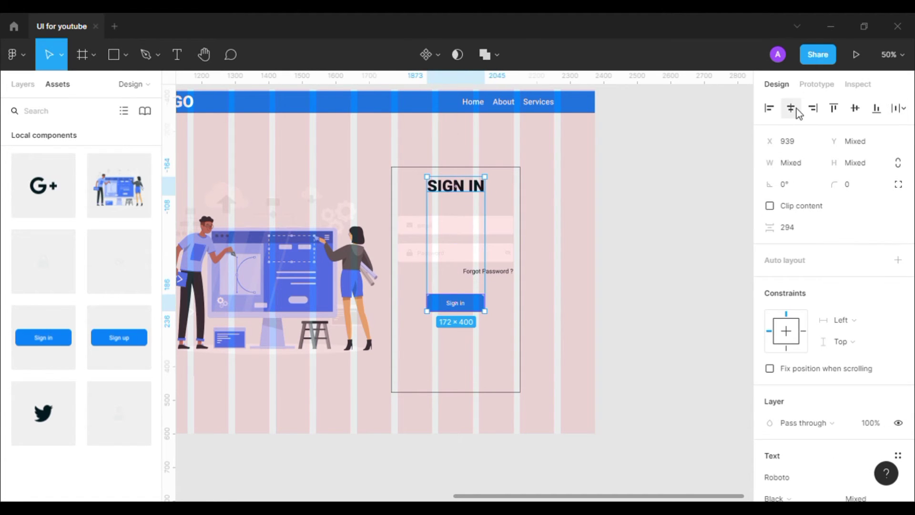
pyautogui.click(797, 109)
pyautogui.click(652, 296)
pyautogui.hotkey('shift', '0')
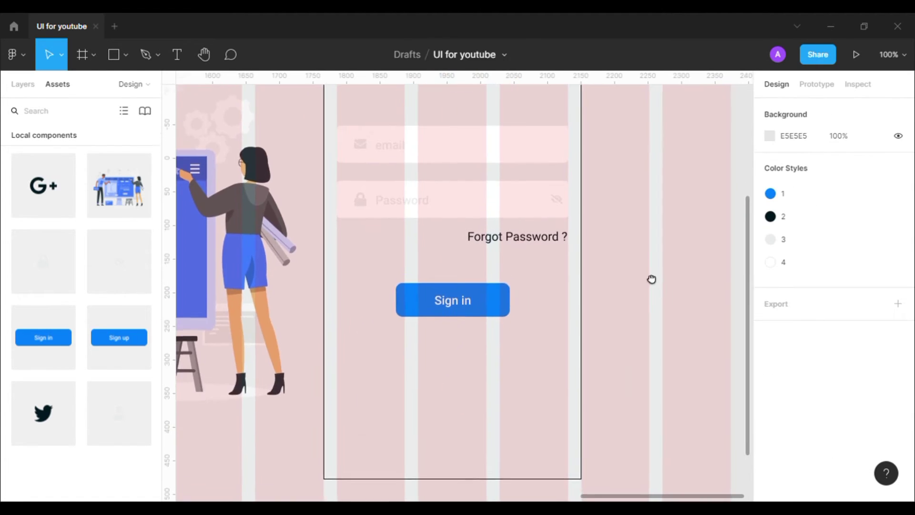
pyautogui.moveTo(650, 278); pyautogui.dragTo(655, 264)
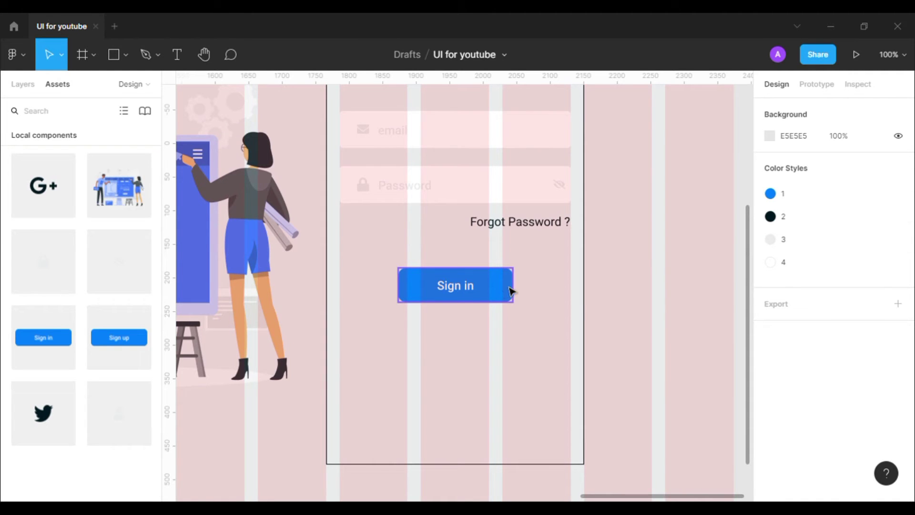
# Step: Copy the "Forgot Password ?" text below the Sign in button and reword the copy as "Don't have account ?"
pyautogui.scroll(-1, 548, 317)
pyautogui.keyDown('alt'); pyautogui.moveTo(537, 220); pyautogui.dragTo(445, 327); pyautogui.keyUp('alt')
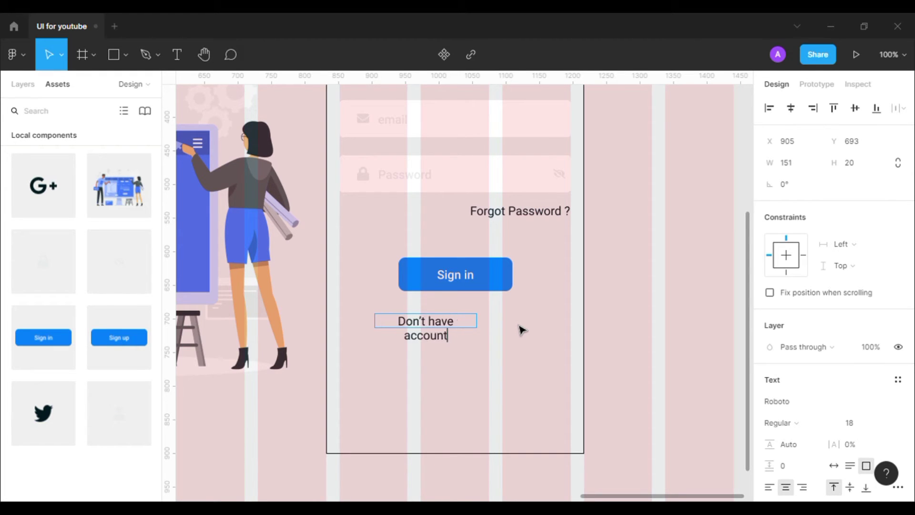
pyautogui.press('Escape')
# Step: Duplicate the "Don't have account ?" text beside itself, reword the copy as "Sign up" and narrow its box to 66 px
pyautogui.moveTo(485, 333); pyautogui.dragTo(587, 327)
pyautogui.press('Return')
pyautogui.press('Right')
pyautogui.press('Escape')
pyautogui.press('Escape')
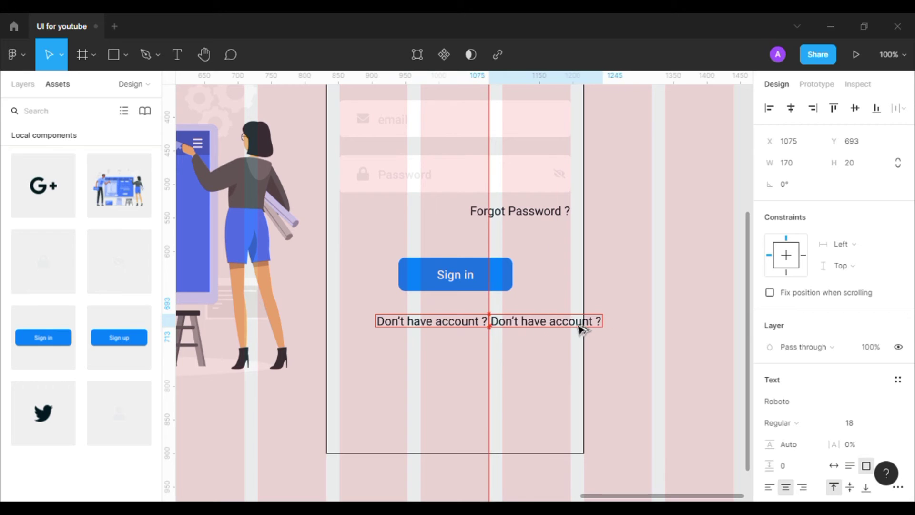
pyautogui.doubleClick(579, 327)
pyautogui.press('BackSpace')
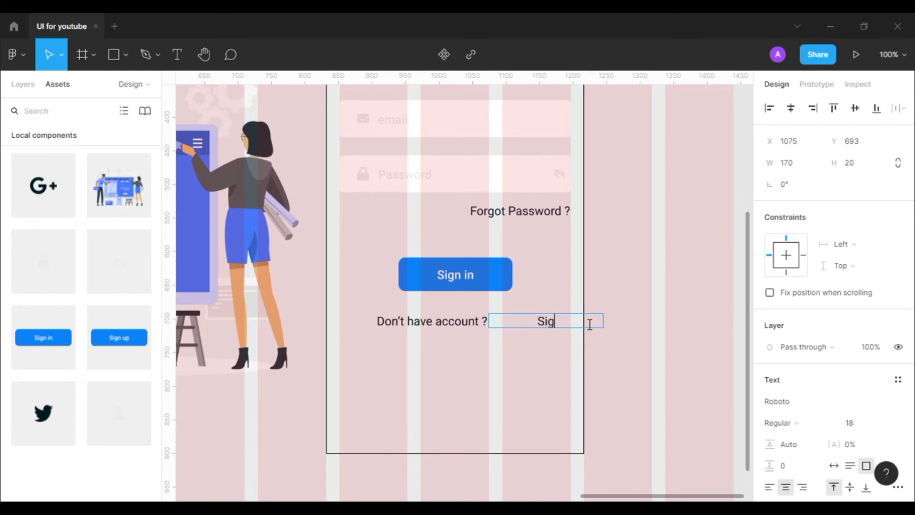
pyautogui.click(563, 337)
pyautogui.moveTo(603, 323); pyautogui.dragTo(514, 320)
pyautogui.press('Escape')
# Step: Move the "Don't have account ?" and "Sign up" texts together up to Y 686, closer to the Sign in button
pyautogui.click(514, 326)
pyautogui.keyDown('shift'); pyautogui.click(469, 323); pyautogui.keyUp('shift')
pyautogui.click(521, 344)
# Step: Delete the separate "Sign up" text, append "Sign up" to "Don't have account ?" and widen its box to 235 px for one line
pyautogui.click(522, 323)
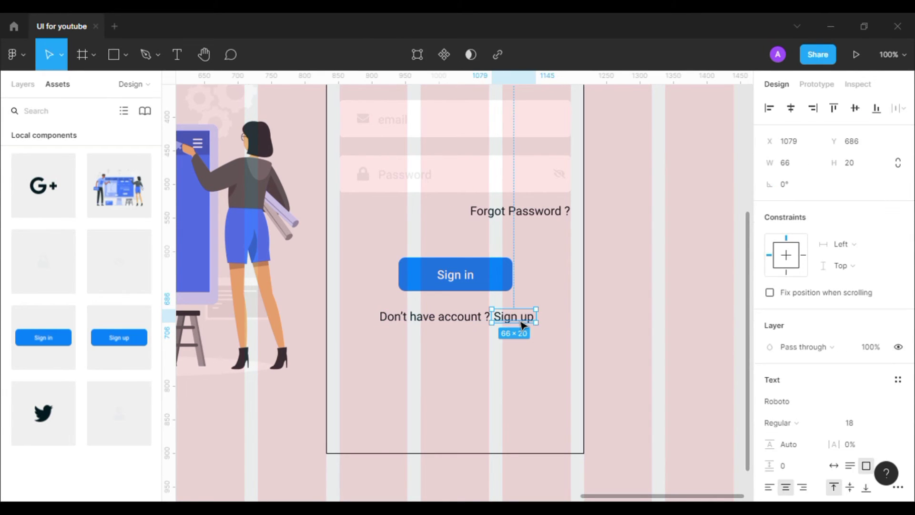
pyautogui.press('Delete')
pyautogui.click(491, 326)
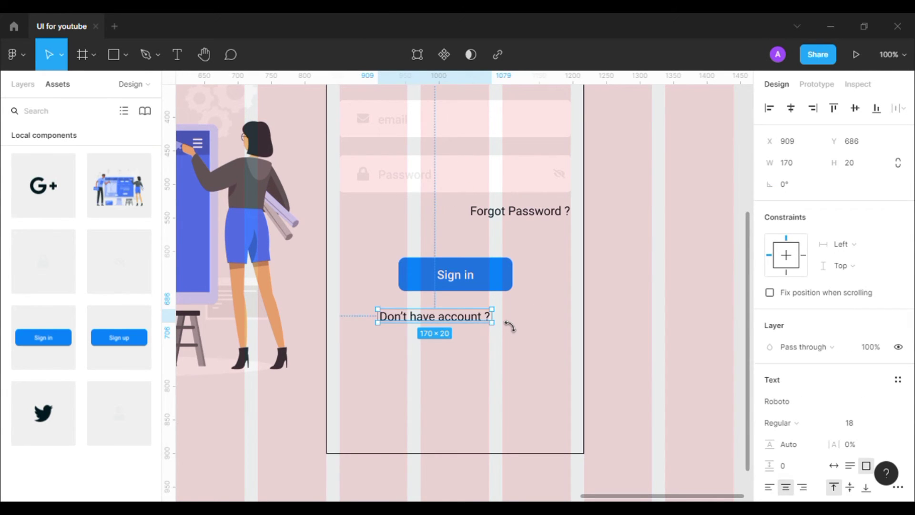
pyautogui.doubleClick(468, 323)
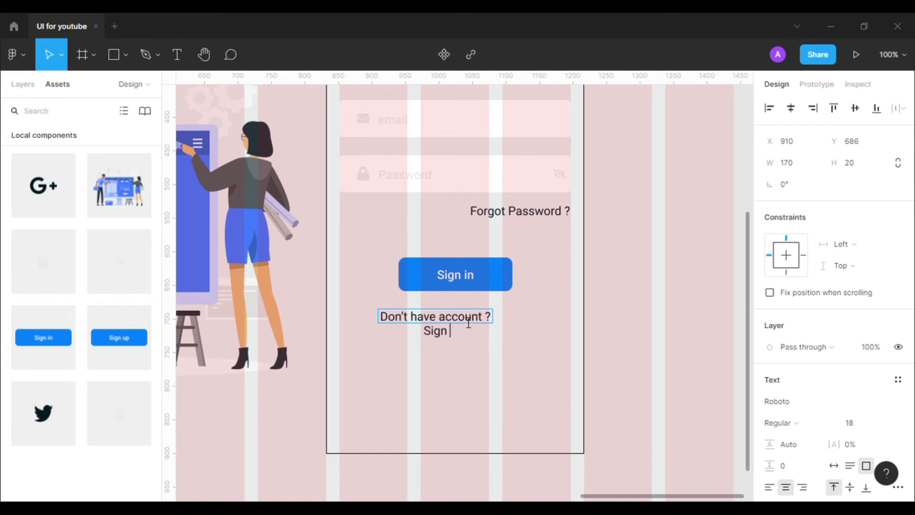
pyautogui.press('Escape')
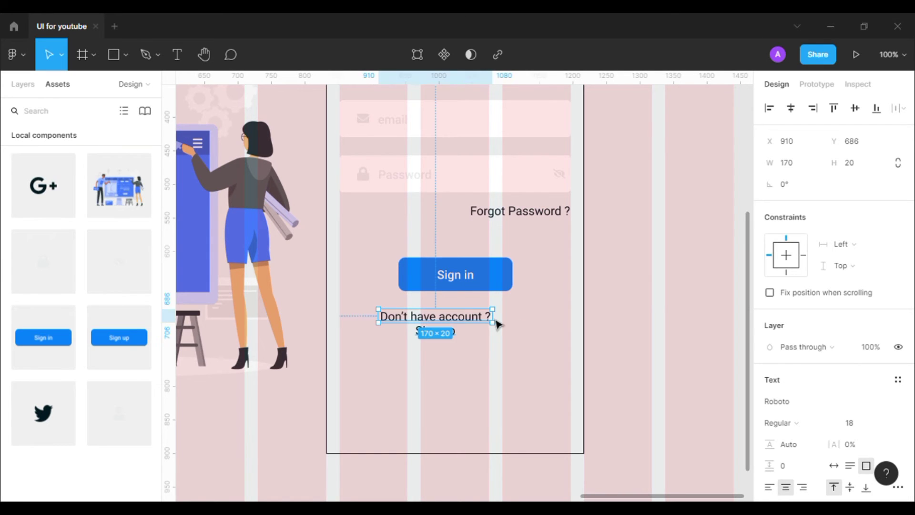
pyautogui.moveTo(494, 319); pyautogui.dragTo(545, 331)
pyautogui.click(543, 332)
# Step: Align the "Don't have account ? Sign up" text and the Sign in button on a common horizontal center
pyautogui.click(486, 318)
pyautogui.keyDown('shift'); pyautogui.click(481, 282); pyautogui.keyUp('shift')
pyautogui.click(789, 109)
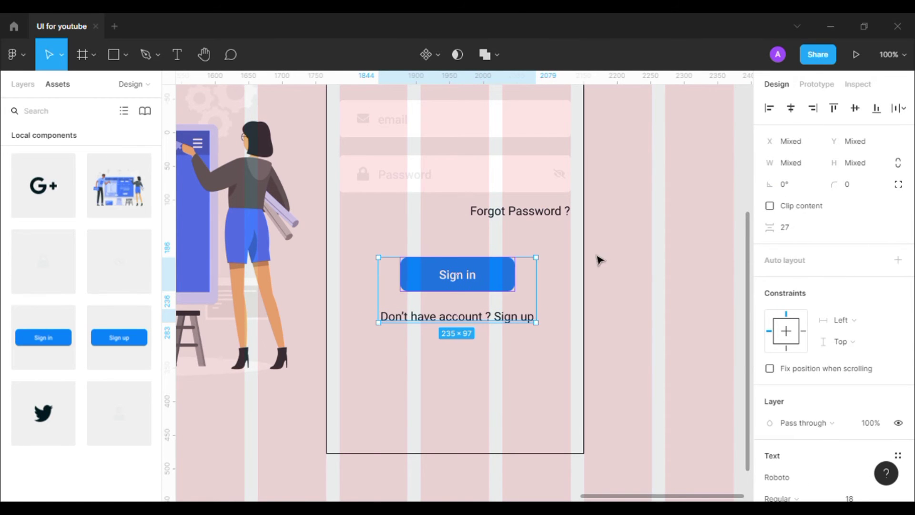
pyautogui.scroll(5, 597, 259)
pyautogui.keyDown('shift'); pyautogui.click(532, 221); pyautogui.keyUp('shift')
# Step: Align the account text, "SIGN IN" heading and Sign in button with the form outline on their horizontal centers
pyautogui.click(660, 224)
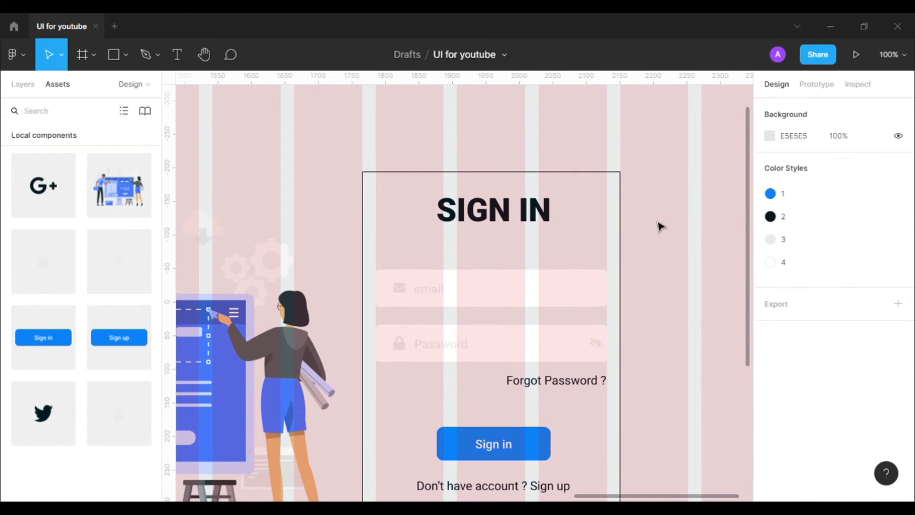
pyautogui.click(619, 228)
pyautogui.keyDown('shift'); pyautogui.click(524, 206); pyautogui.keyUp('shift')
pyautogui.scroll(-4, 532, 250)
pyautogui.click(792, 110)
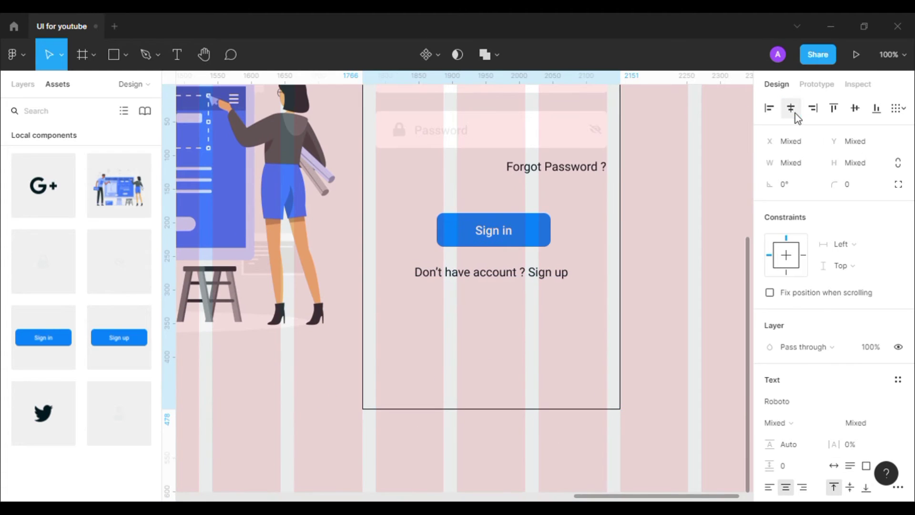
pyautogui.keyDown('shift'); pyautogui.click(540, 227); pyautogui.keyUp('shift')
pyautogui.click(793, 110)
pyautogui.click(650, 286)
# Step: Repeat the horizontal centering of the account text, Sign in button, form outline and heading as one selection
pyautogui.click(544, 270)
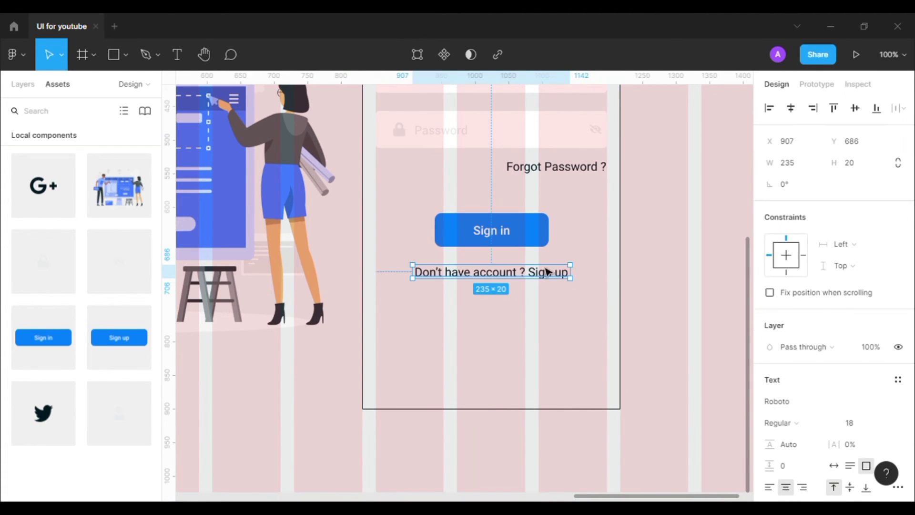
pyautogui.keyDown('shift'); pyautogui.click(533, 235); pyautogui.keyUp('shift')
pyautogui.keyDown('shift'); pyautogui.click(581, 410); pyautogui.keyUp('shift')
pyautogui.scroll(5, 553, 381)
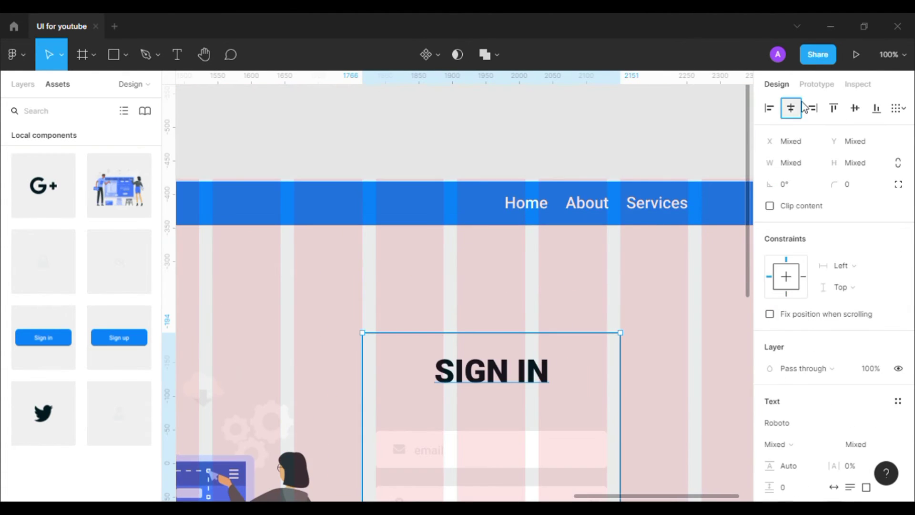
pyautogui.click(636, 379)
pyautogui.scroll(-8, 636, 380)
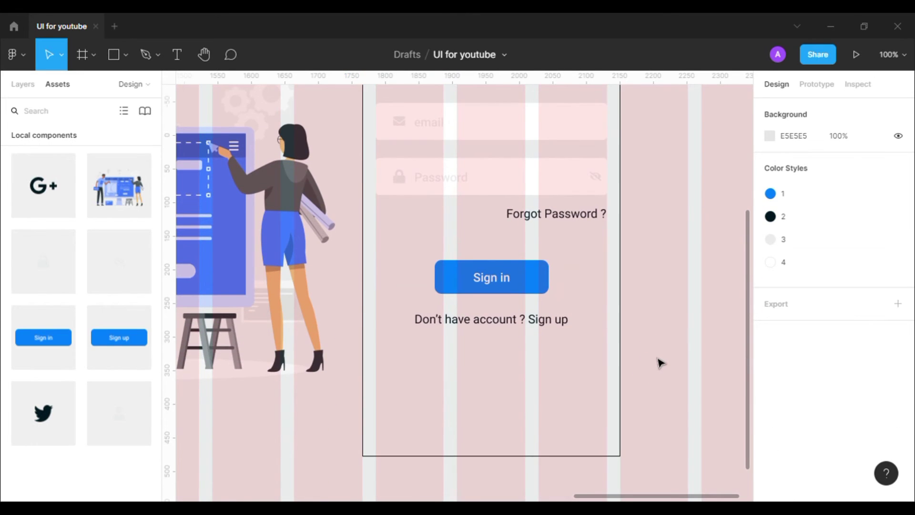
# Step: Duplicate the account text below itself at Y 720, reword the copy as "or sign in with" and narrow its box to 115 px
pyautogui.scroll(5, 660, 363)
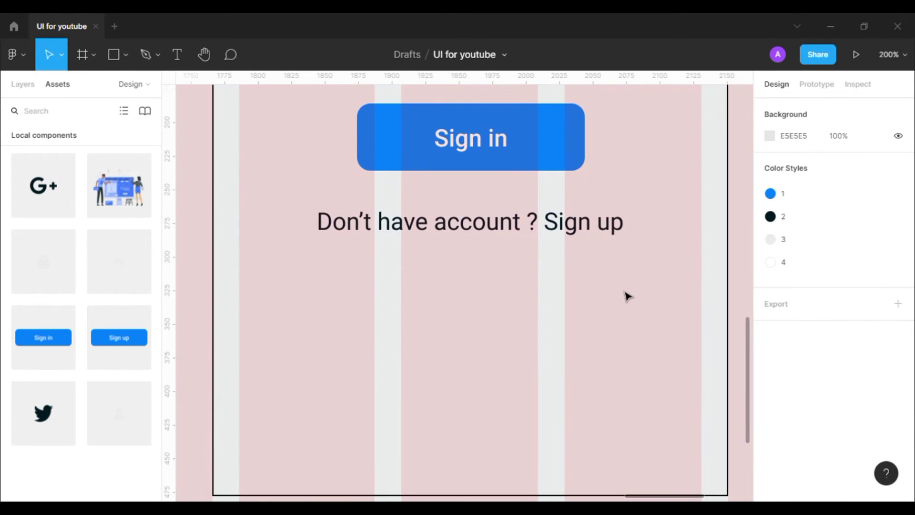
pyautogui.click(439, 231)
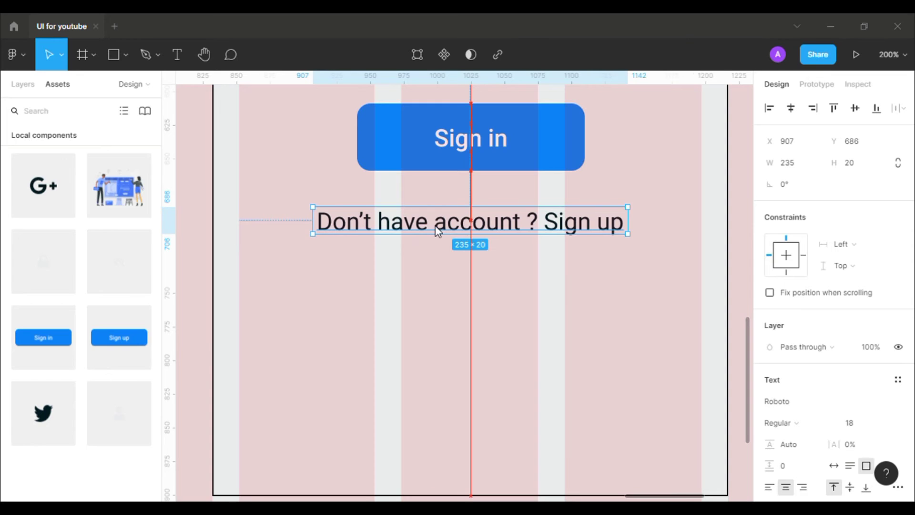
pyautogui.moveTo(448, 228); pyautogui.dragTo(453, 268)
pyautogui.doubleClick(465, 268)
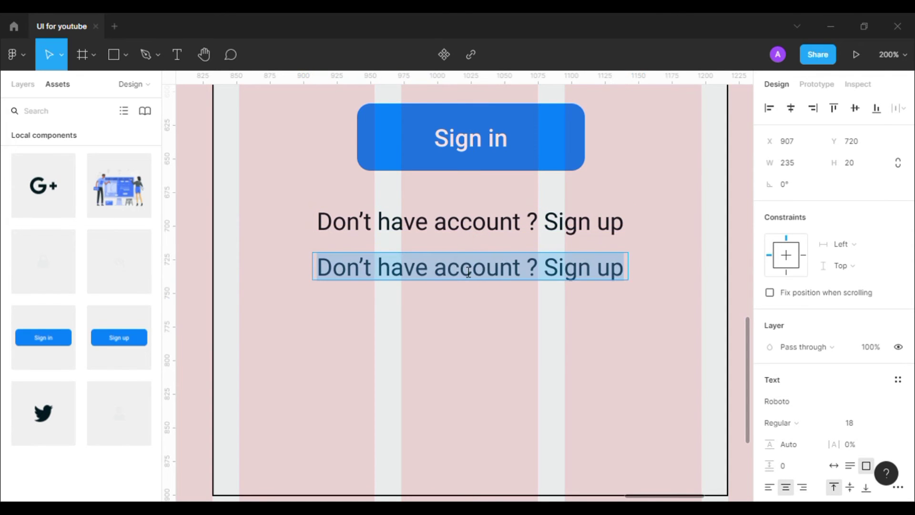
pyautogui.write('O')
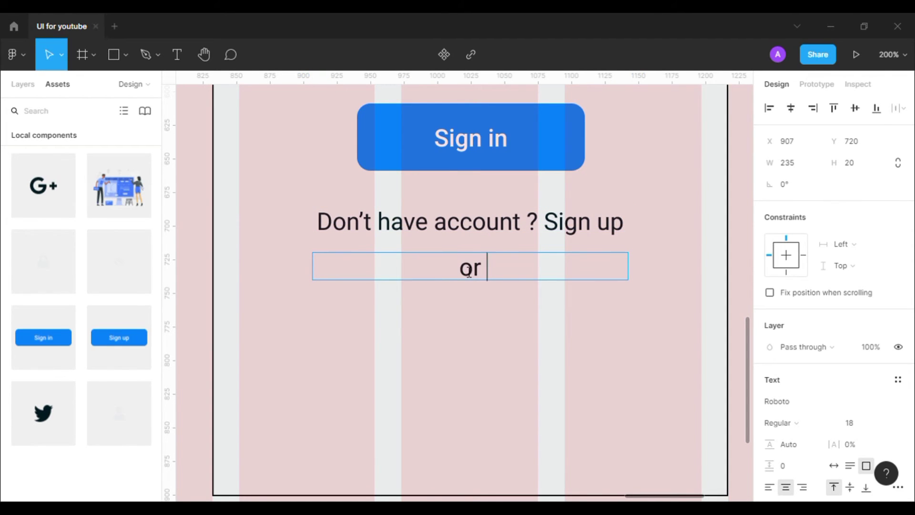
pyautogui.write('r sign in with')
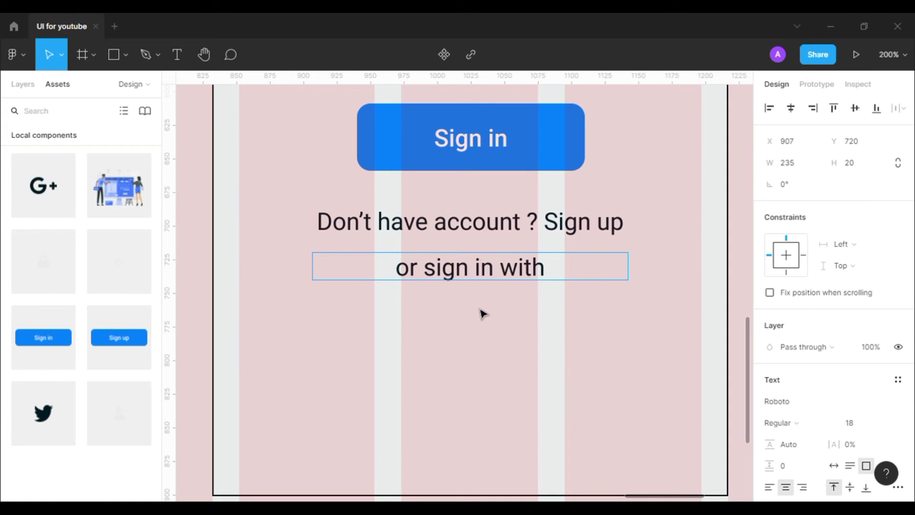
pyautogui.press('Escape')
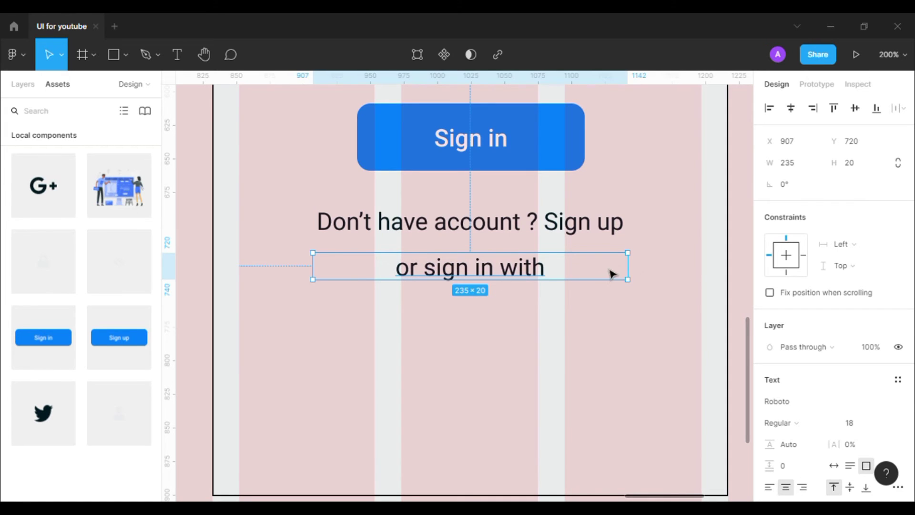
pyautogui.moveTo(618, 276); pyautogui.dragTo(558, 278)
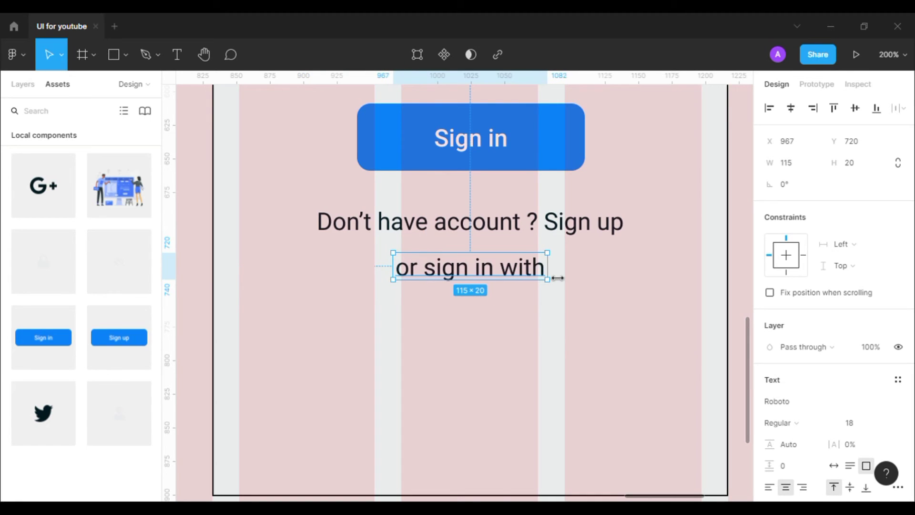
pyautogui.click(558, 305)
# Step: Draw a horizontal line about 55 px long with the Pen tool just after the "or sign in with" text
pyautogui.click(157, 56)
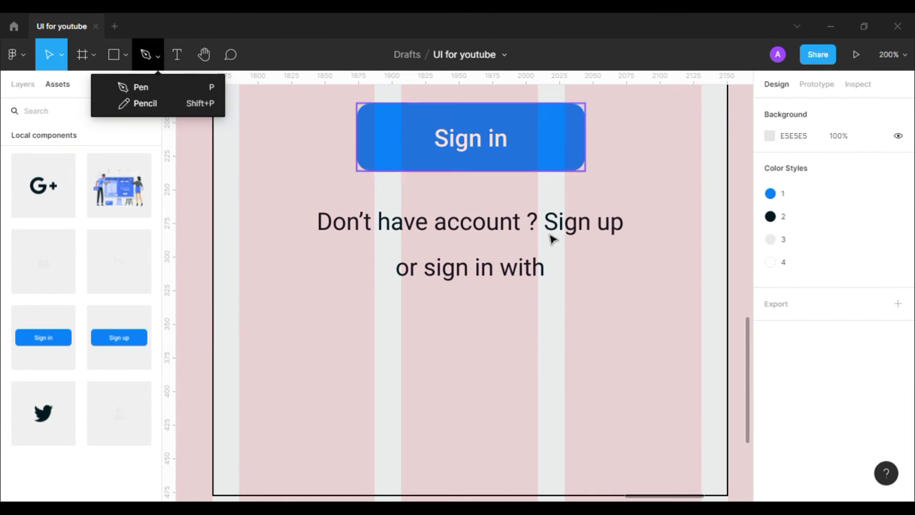
pyautogui.click(141, 87)
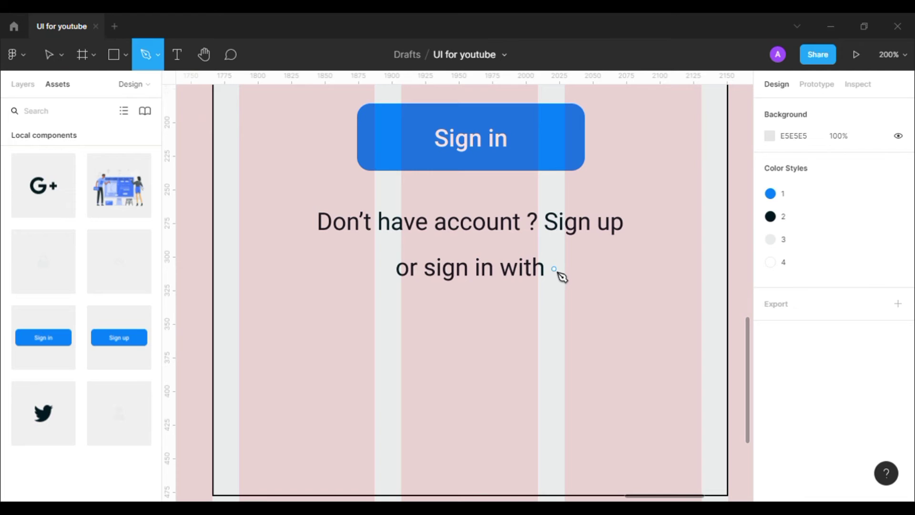
pyautogui.click(554, 269)
pyautogui.press('Escape')
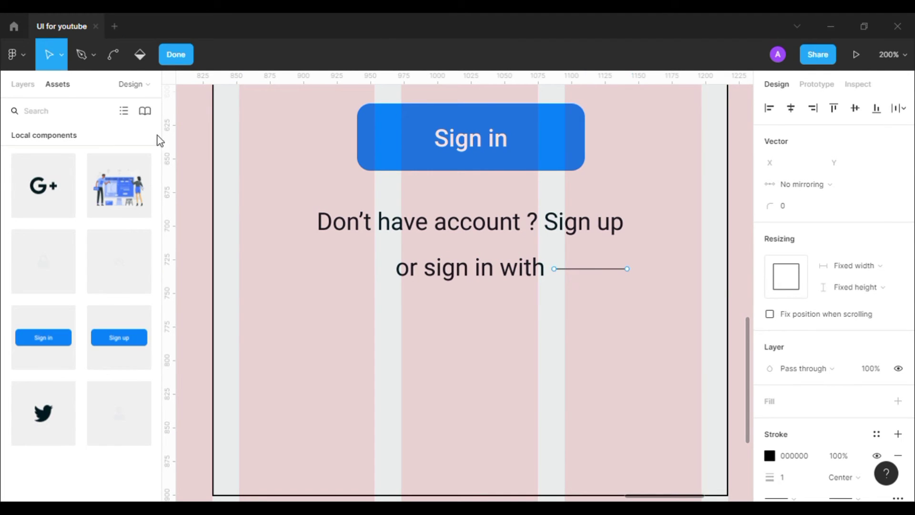
# Step: Place a copy of the line in front of the "or sign in with" text, level with the original at Y 732
pyautogui.click(60, 57)
pyautogui.click(68, 86)
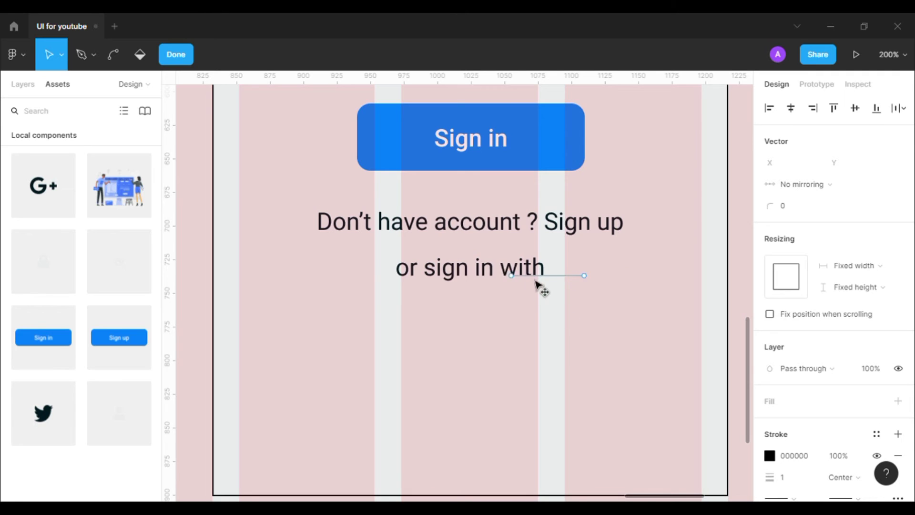
pyautogui.moveTo(360, 272); pyautogui.dragTo(337, 277)
pyautogui.moveTo(675, 320); pyautogui.dragTo(377, 279)
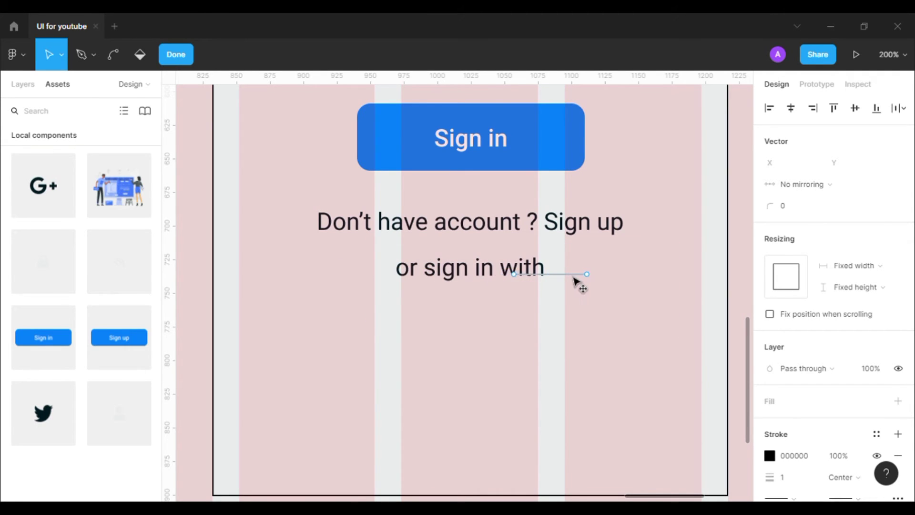
pyautogui.moveTo(577, 283); pyautogui.dragTo(358, 271)
pyautogui.moveTo(630, 312); pyautogui.dragTo(343, 253)
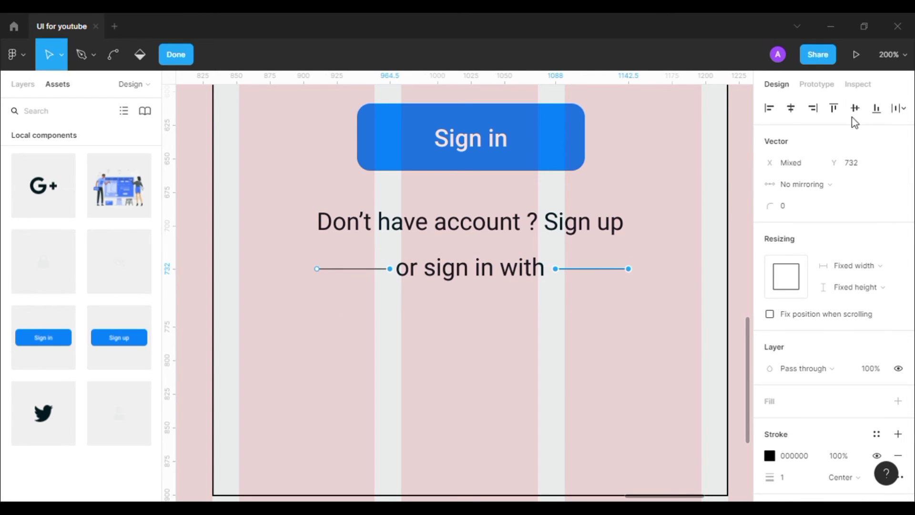
# Step: Try to distribute the selected line points with equal horizontal spacing, undo it and leave vector editing
pyautogui.click(903, 115)
pyautogui.click(757, 170)
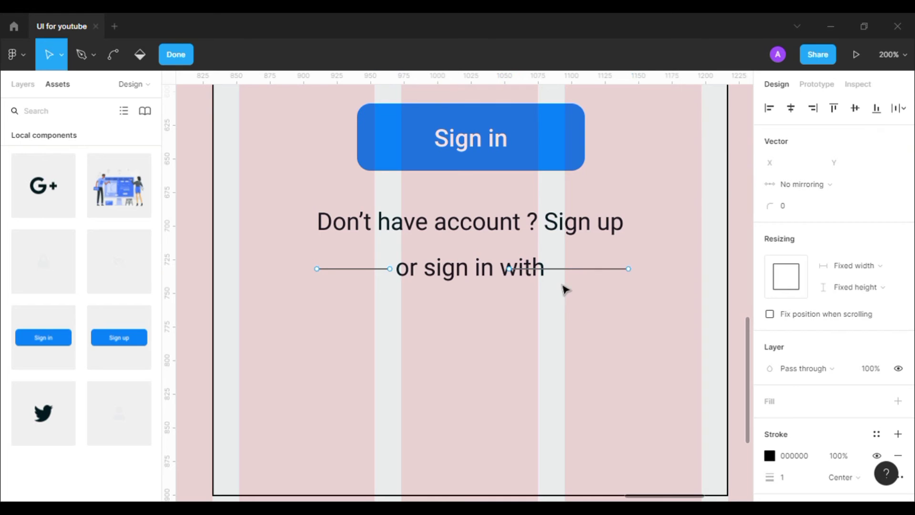
pyautogui.hotkey('ctrl', 'z')
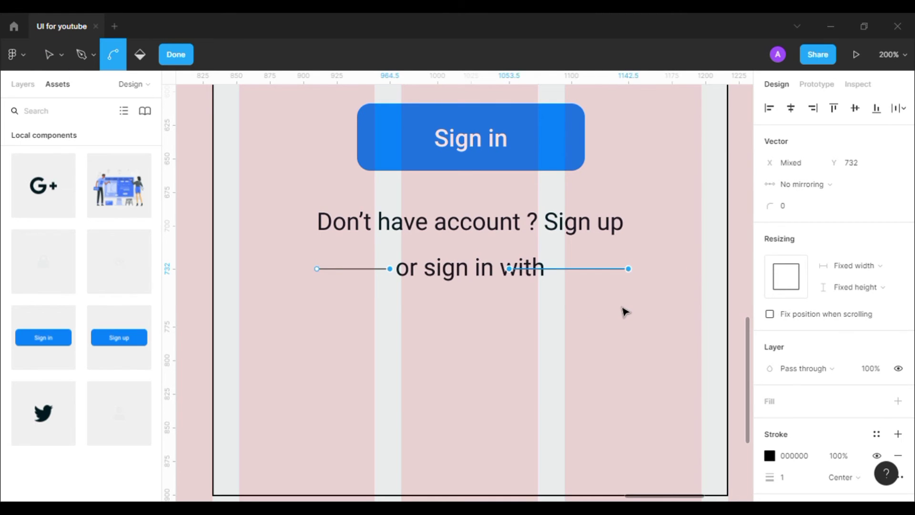
pyautogui.doubleClick(522, 289)
# Step: Align the "or sign in with" text and its two flanking lines on their horizontal and vertical centers
pyautogui.click(514, 274)
pyautogui.keyDown('shift'); pyautogui.click(523, 271); pyautogui.keyUp('shift')
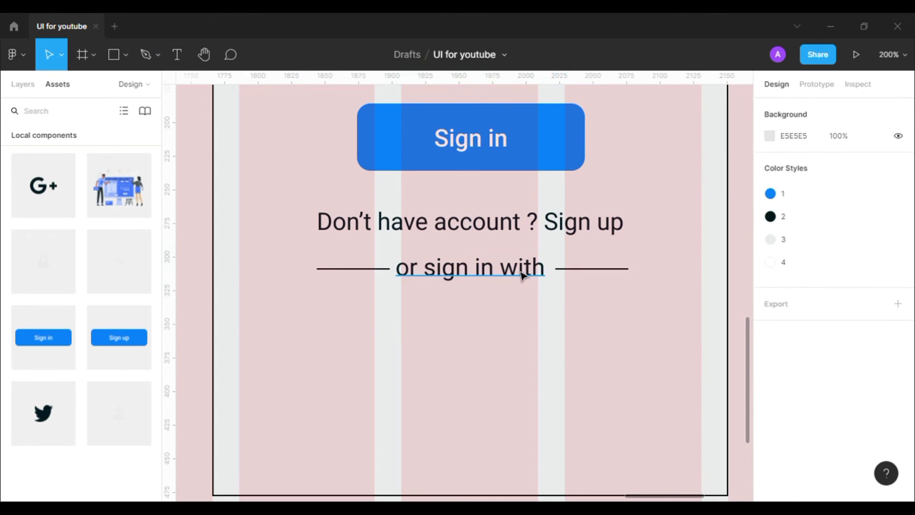
pyautogui.keyDown('shift'); pyautogui.click(520, 272); pyautogui.keyUp('shift')
pyautogui.keyDown('shift'); pyautogui.click(383, 269); pyautogui.keyUp('shift')
pyautogui.click(790, 110)
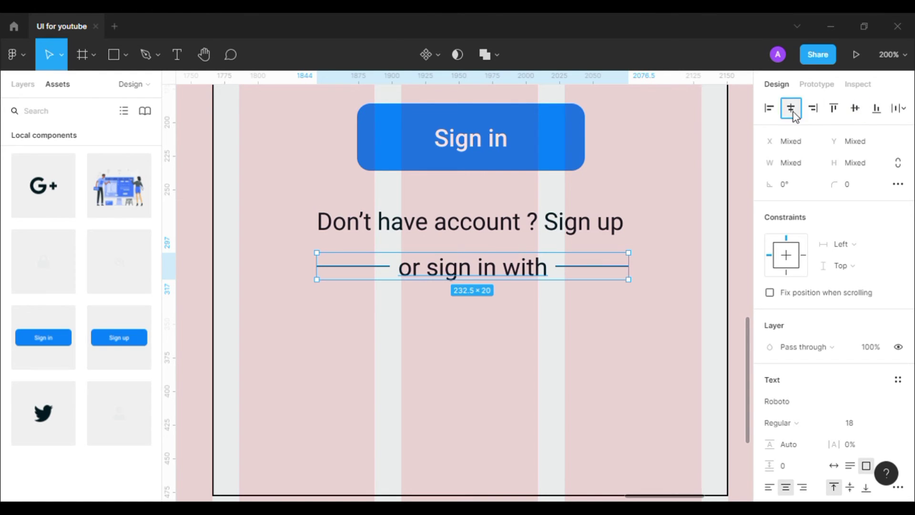
pyautogui.click(898, 109)
pyautogui.click(749, 169)
pyautogui.click(659, 308)
# Step: Center the "or sign in with" text and its two flanking lines horizontally within the form's outline rectangle
pyautogui.hotkey('ctrl', '-')
pyautogui.moveTo(601, 309); pyautogui.dragTo(648, 316)
pyautogui.click(574, 287)
pyautogui.keyDown('shift'); pyautogui.click(526, 290); pyautogui.keyUp('shift')
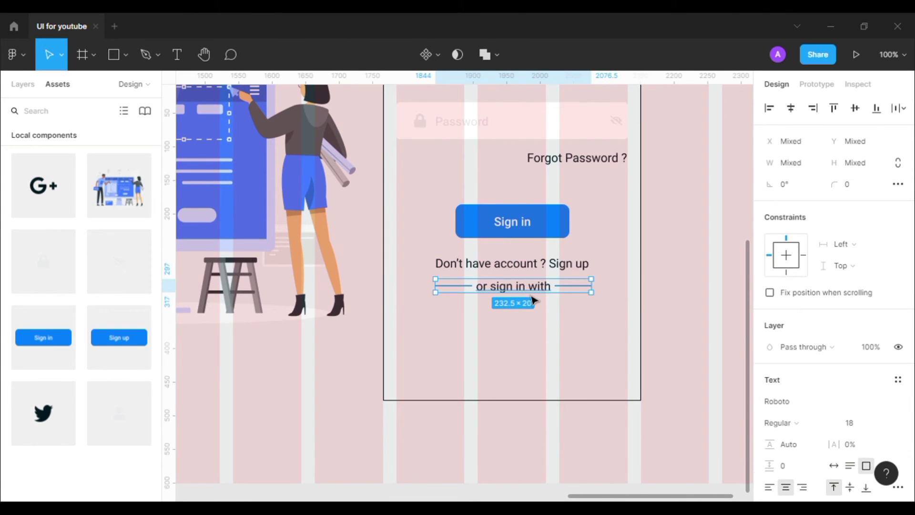
pyautogui.scroll(1, 532, 296)
pyautogui.keyDown('shift'); pyautogui.click(517, 279); pyautogui.keyUp('shift')
pyautogui.keyDown('shift'); pyautogui.click(520, 239); pyautogui.keyUp('shift')
pyautogui.hotkey('ctrl', 'a')
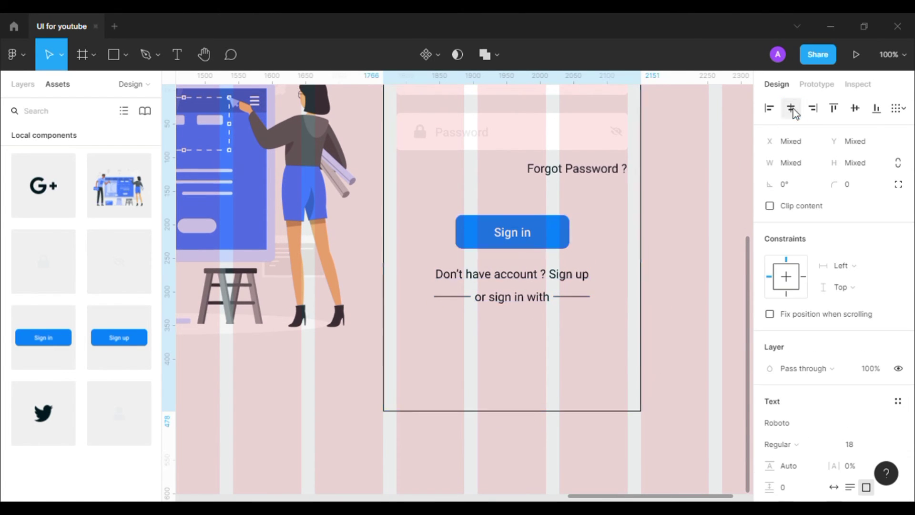
pyautogui.scroll(3, 533, 157)
pyautogui.click(738, 235)
pyautogui.scroll(-3, 715, 292)
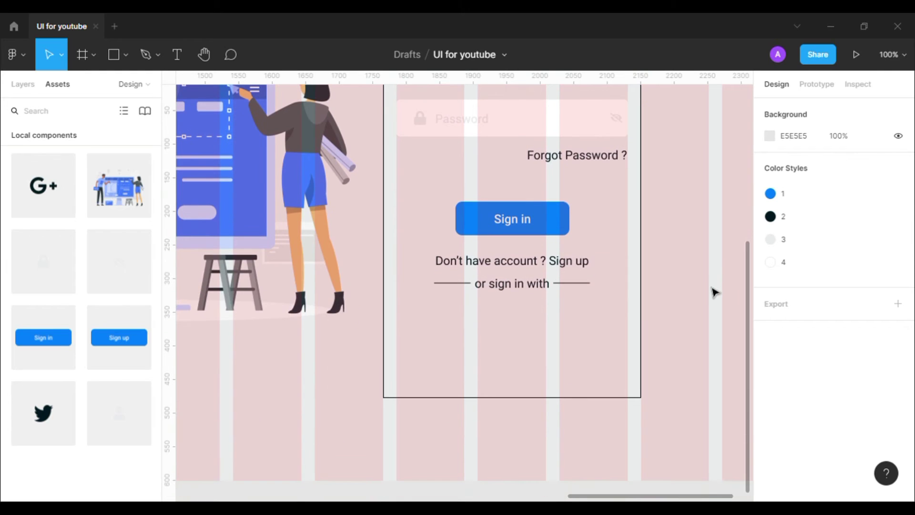
# Step: Apply blue color style 1 to the words "Sign up" in the "Don't have account ? Sign up" text
pyautogui.click(588, 265)
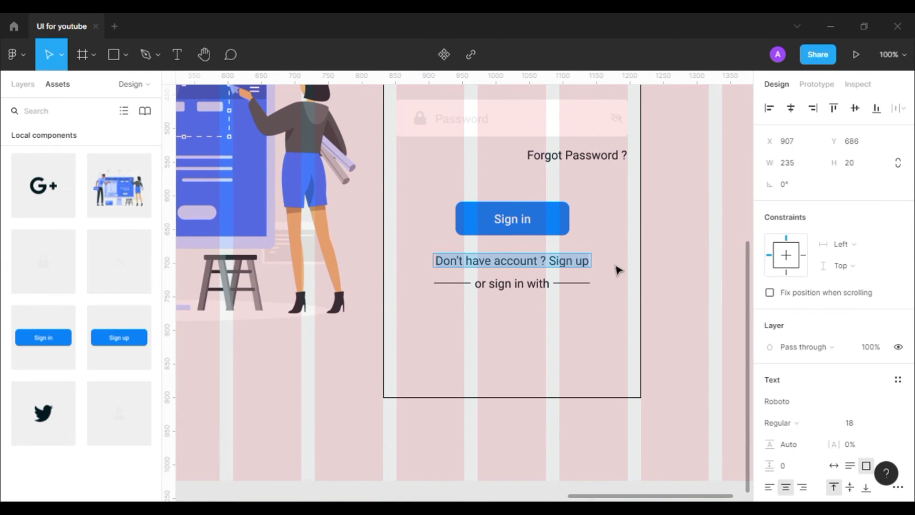
pyautogui.scroll(-4, 882, 361)
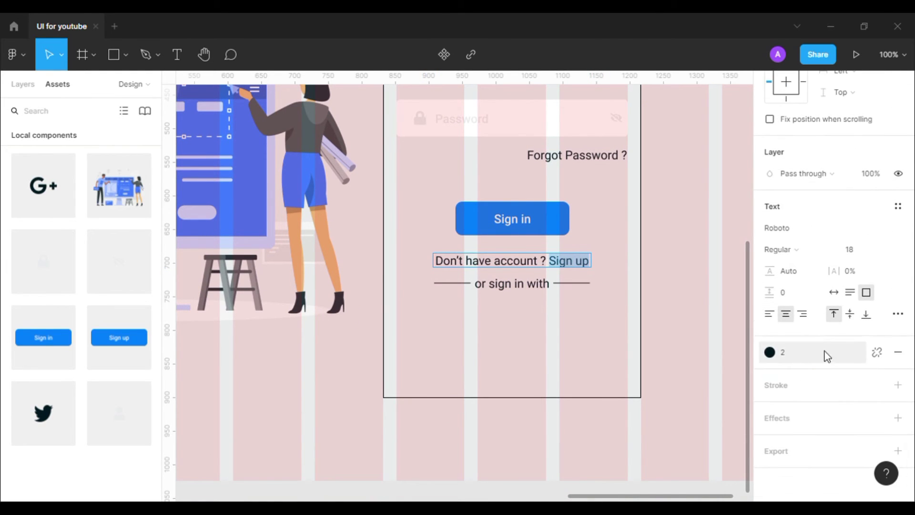
pyautogui.click(898, 353)
pyautogui.click(877, 352)
pyautogui.click(781, 419)
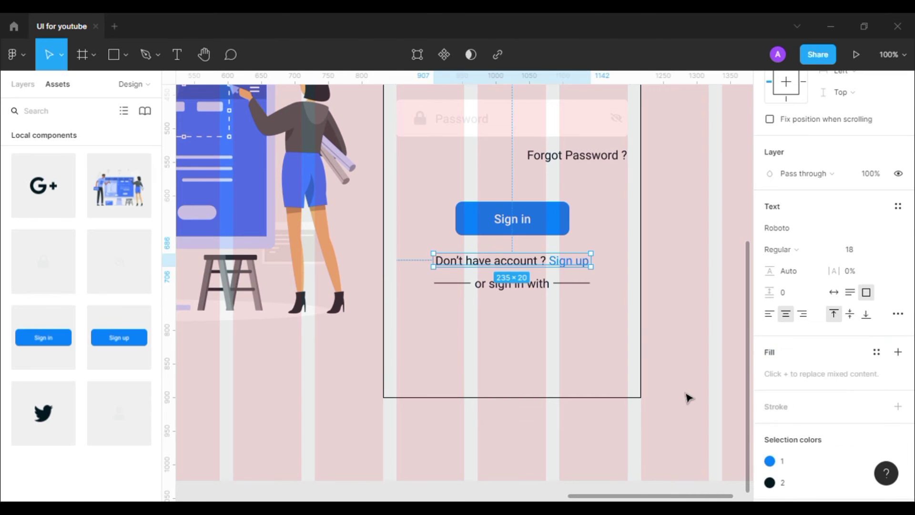
pyautogui.click(689, 397)
# Step: Place the Google+, Facebook, GitHub and Twitter icon components in a row beneath the "or sign in with" text
pyautogui.scroll(4, 690, 397)
pyautogui.scroll(-2, 690, 396)
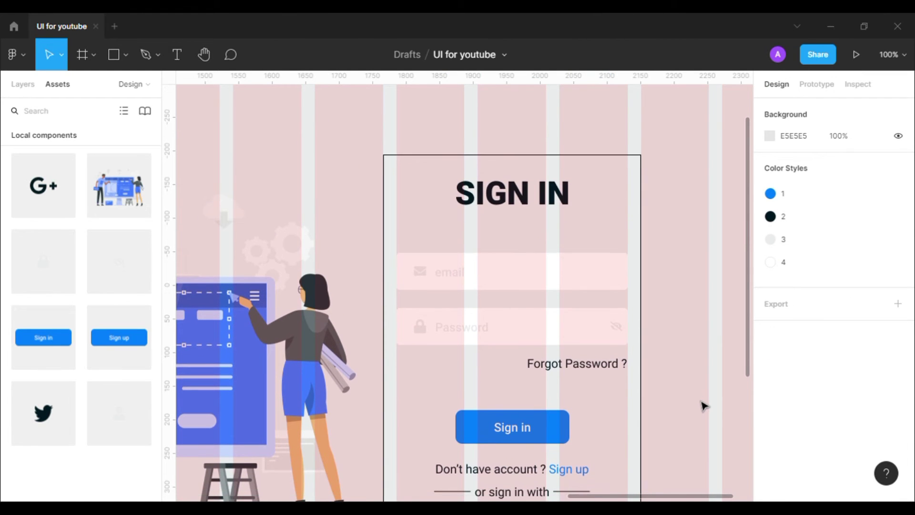
pyautogui.scroll(-5, 703, 410)
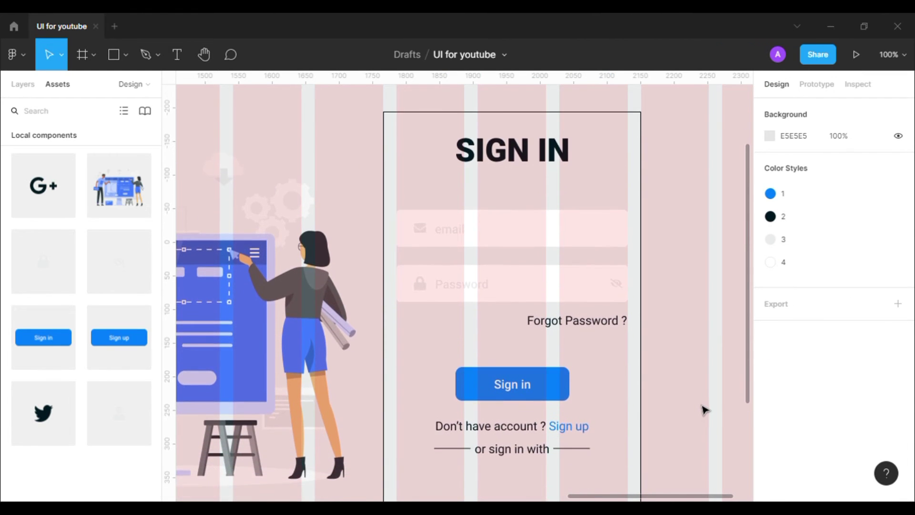
pyautogui.scroll(-1, 565, 382)
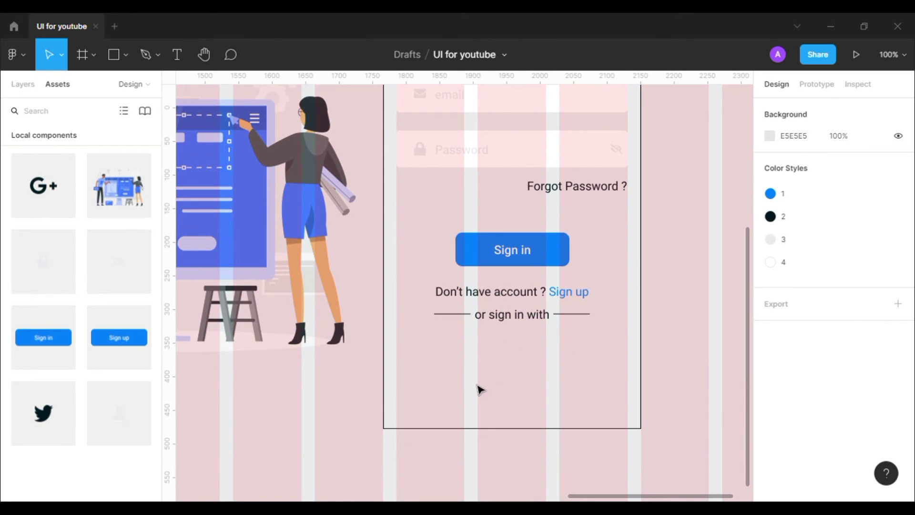
pyautogui.scroll(3, 58, 257)
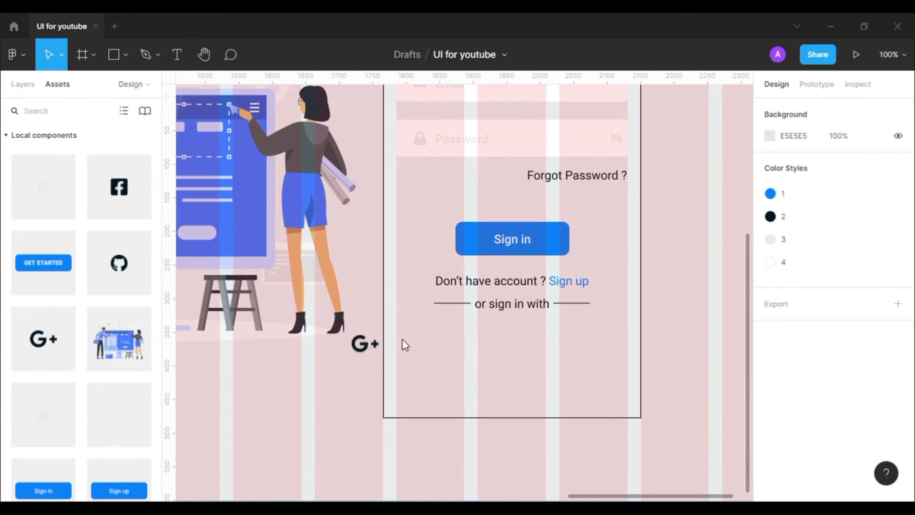
pyautogui.moveTo(404, 344); pyautogui.dragTo(476, 343)
pyautogui.moveTo(120, 187); pyautogui.dragTo(476, 340)
pyautogui.moveTo(120, 263); pyautogui.dragTo(497, 346)
pyautogui.scroll(-3, 81, 333)
pyautogui.moveTo(43, 413); pyautogui.dragTo(588, 346)
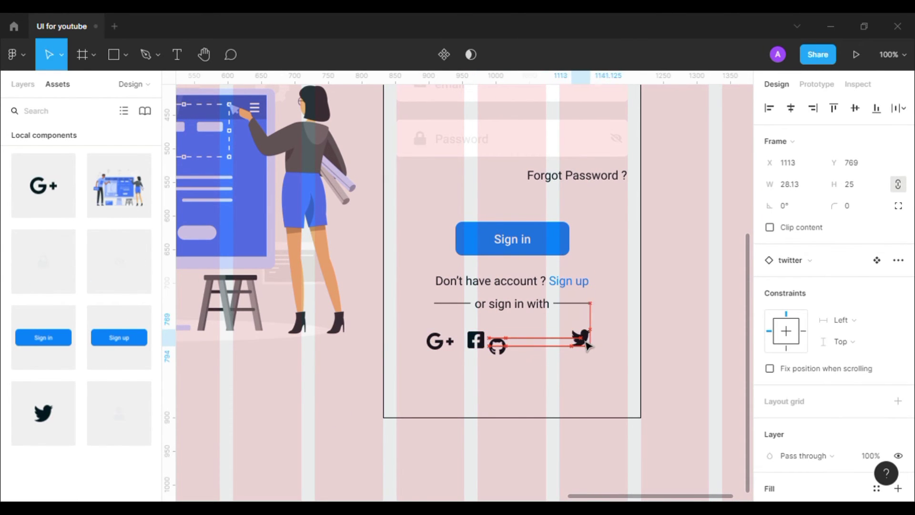
# Step: Spread the Google+, Facebook and GitHub icons into a rough row leading up to the Twitter icon
pyautogui.moveTo(501, 350); pyautogui.dragTo(536, 343)
pyautogui.keyDown('shift'); pyautogui.click(481, 344); pyautogui.keyUp('shift')
pyautogui.click(539, 342)
pyautogui.moveTo(452, 345); pyautogui.dragTo(458, 342)
pyautogui.click(590, 373)
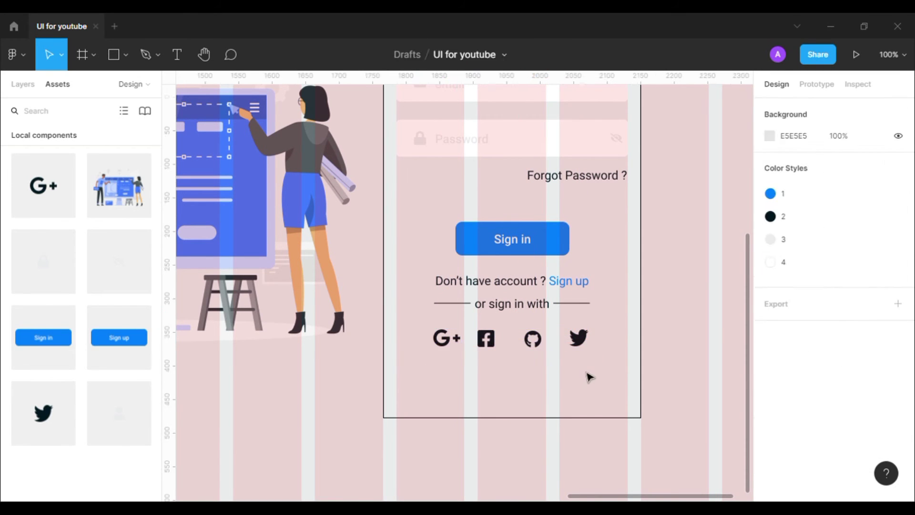
# Step: Align the four social icons on their vertical centers and distribute them with equal horizontal spacing
pyautogui.moveTo(589, 372); pyautogui.dragTo(431, 330)
pyautogui.click(851, 109)
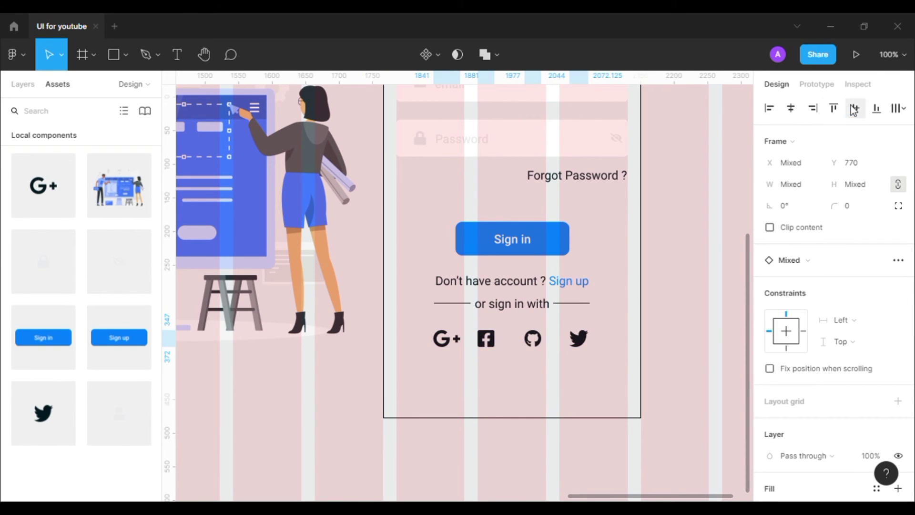
pyautogui.click(903, 108)
pyautogui.click(744, 168)
pyautogui.click(700, 355)
# Step: Hide the form's outline rectangle, Rectangle 2, on the sign-in page
pyautogui.hotkey('ctrl', '-')
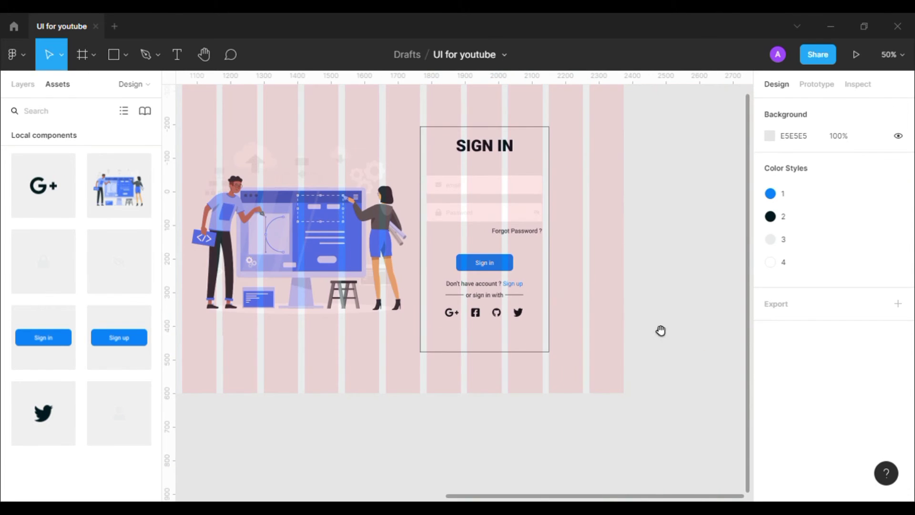
pyautogui.moveTo(660, 332); pyautogui.dragTo(665, 391)
pyautogui.click(523, 384)
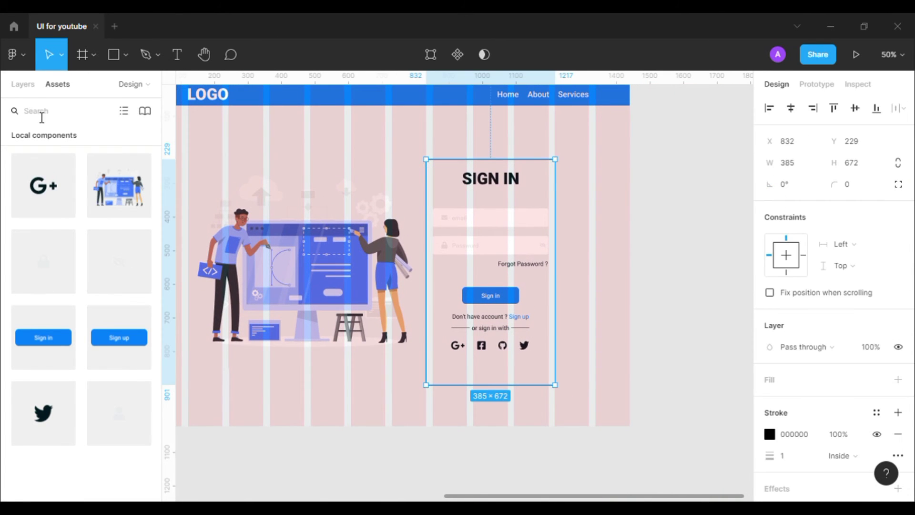
pyautogui.click(23, 84)
pyautogui.click(147, 319)
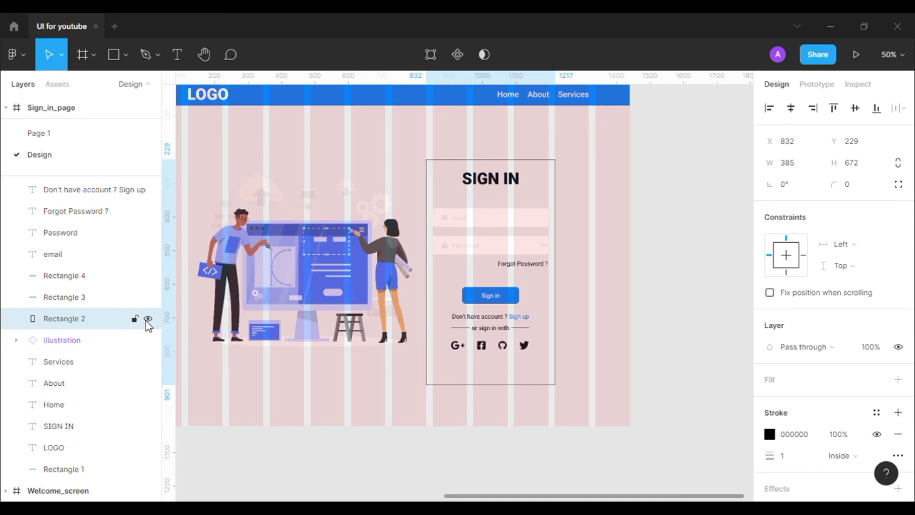
pyautogui.click(503, 378)
pyautogui.moveTo(556, 382); pyautogui.dragTo(612, 396)
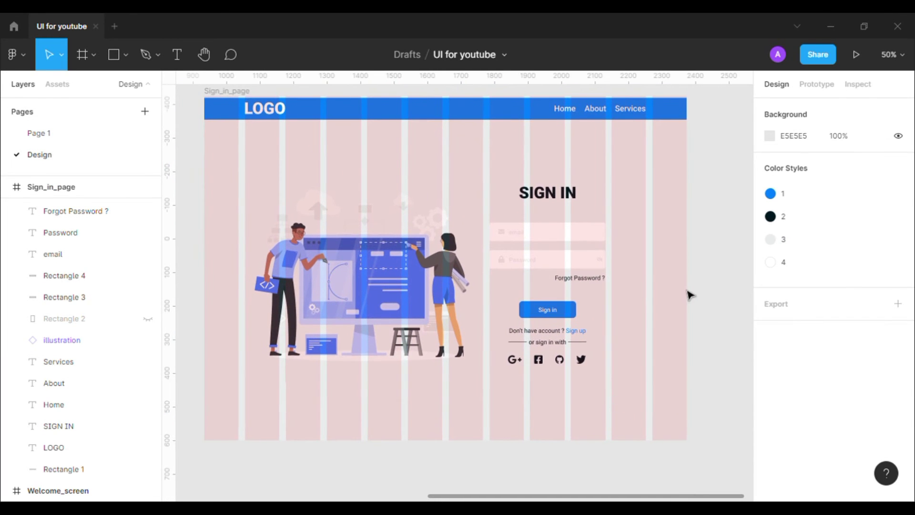
# Step: Move the blue header bar up so it sits flush with the sign-in frame's upper edge
pyautogui.click(305, 95)
pyautogui.press('Escape')
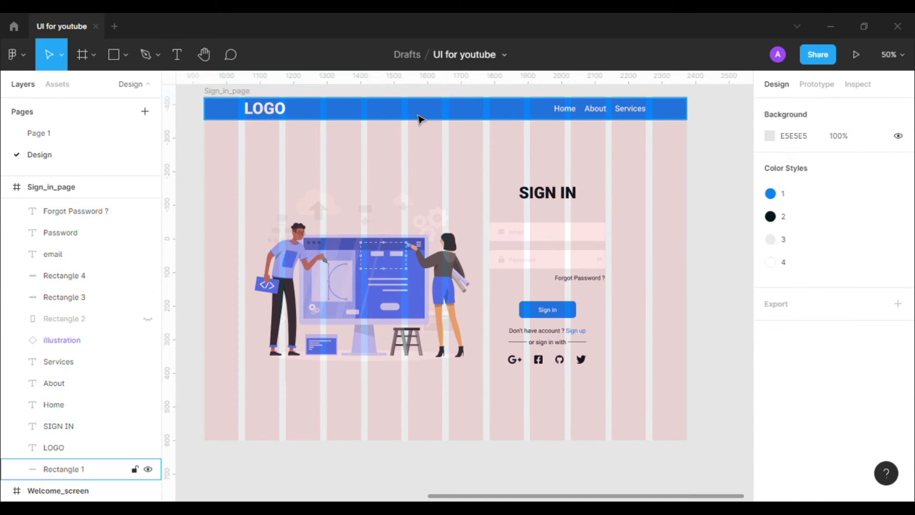
pyautogui.click(419, 116)
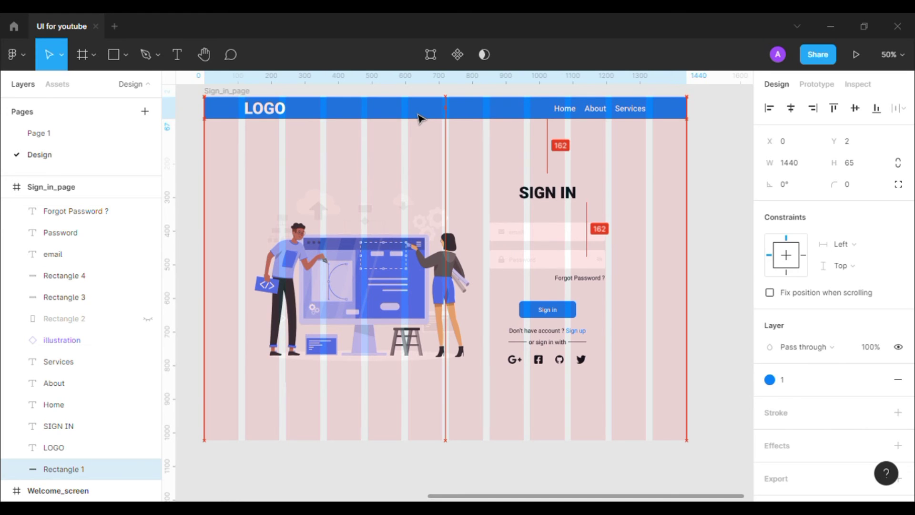
pyautogui.click(384, 170)
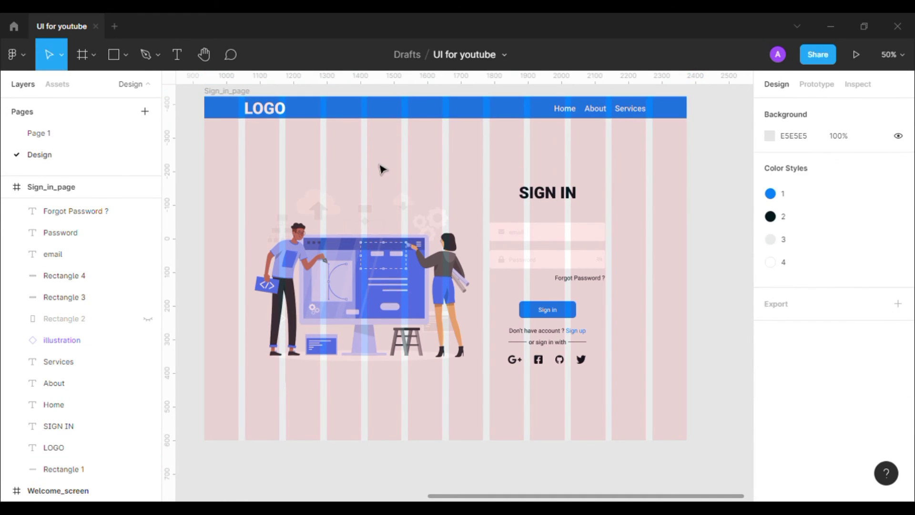
# Step: Preview the sign-in page in presentation mode and close the preview
pyautogui.click(222, 95)
pyautogui.click(854, 55)
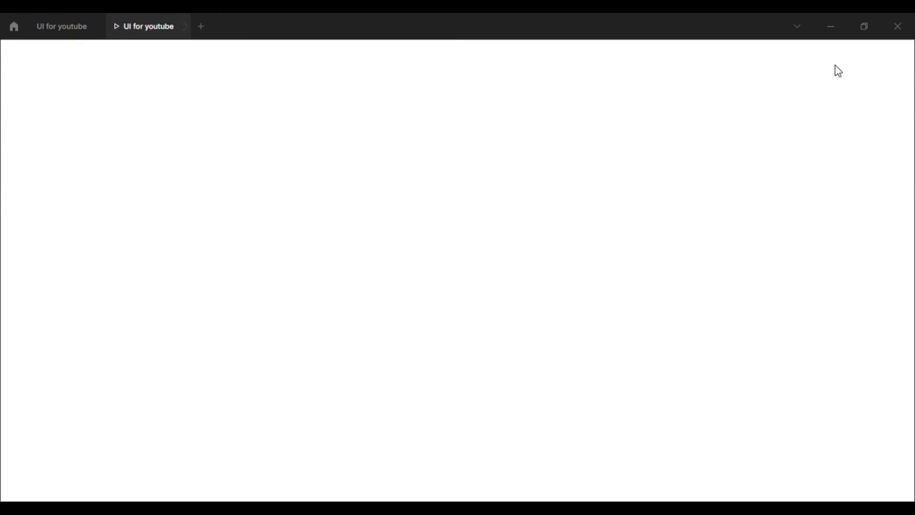
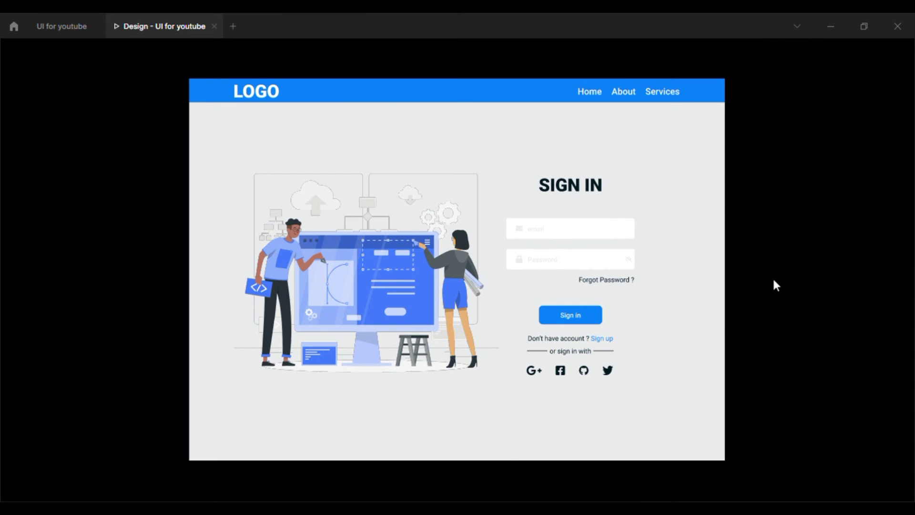
pyautogui.click(214, 27)
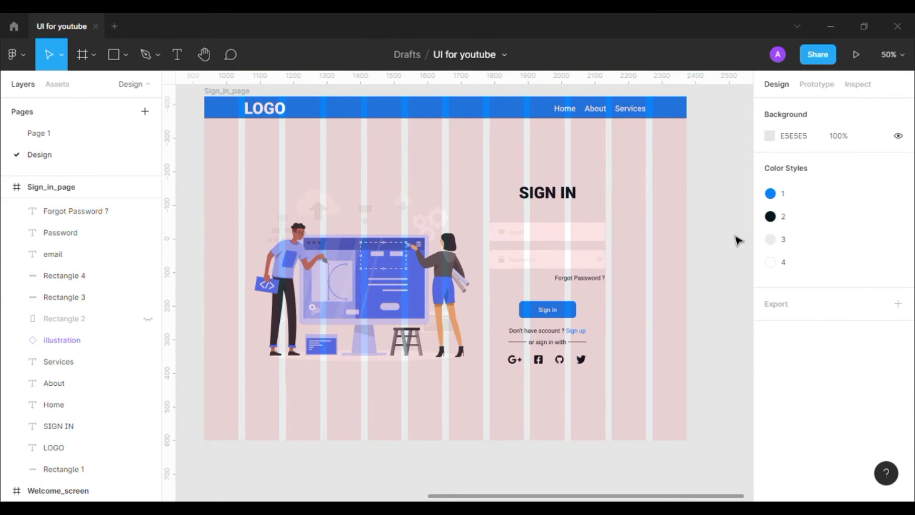
# Step: Duplicate the Sign_in_page frame to its right at X 2490 and rename the copy Sign_up_page
pyautogui.click(10, 187)
pyautogui.moveTo(389, 236); pyautogui.dragTo(510, 239)
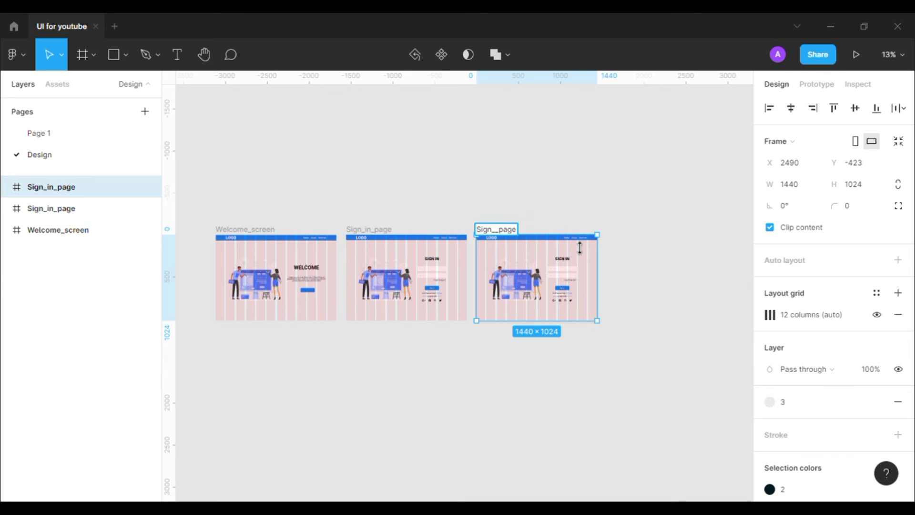
pyautogui.click(685, 229)
# Step: Delete the illustration from the Sign_up_page frame
pyautogui.hotkey('ctrl', '+')
pyautogui.hotkey('ctrl', '+')
pyautogui.moveTo(542, 170); pyautogui.dragTo(209, 182)
pyautogui.click(414, 286)
pyautogui.press('Delete')
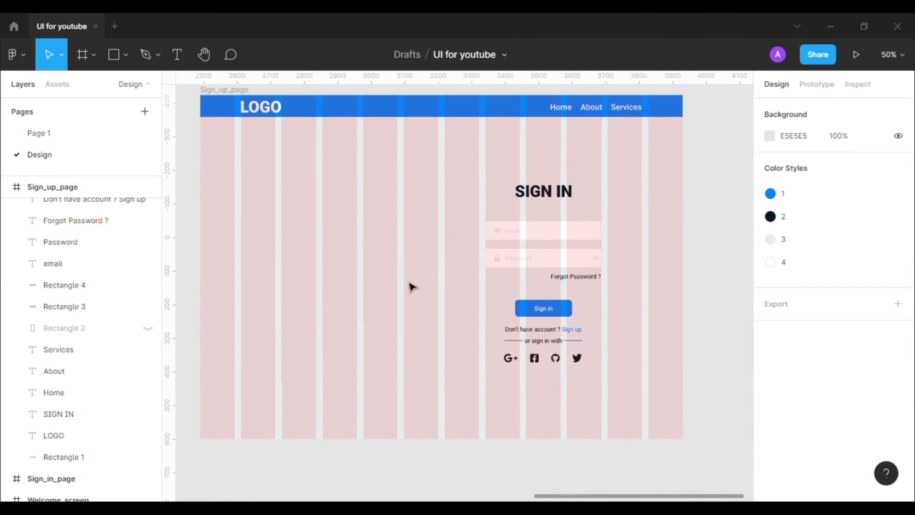
# Step: Try to align all the form elements on Sign_up_page on their horizontal centers
pyautogui.moveTo(474, 152); pyautogui.dragTo(600, 404)
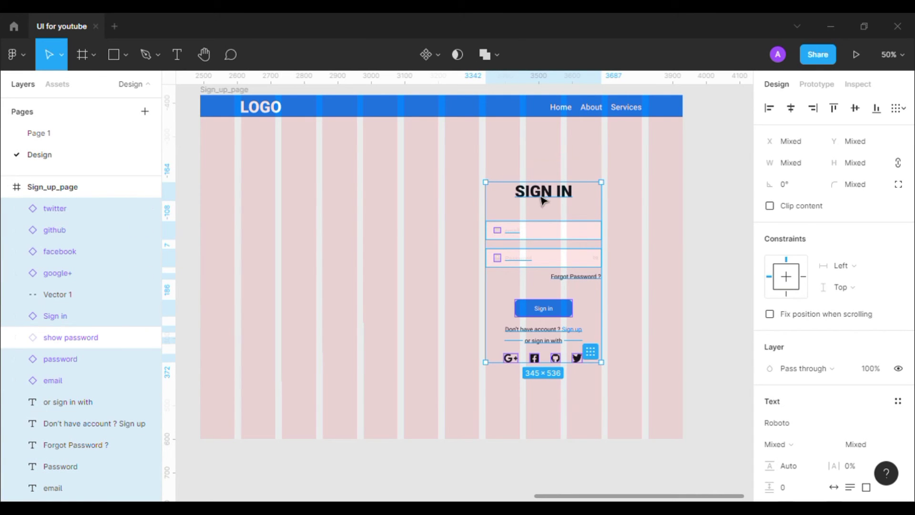
pyautogui.click(791, 107)
pyautogui.click(535, 198)
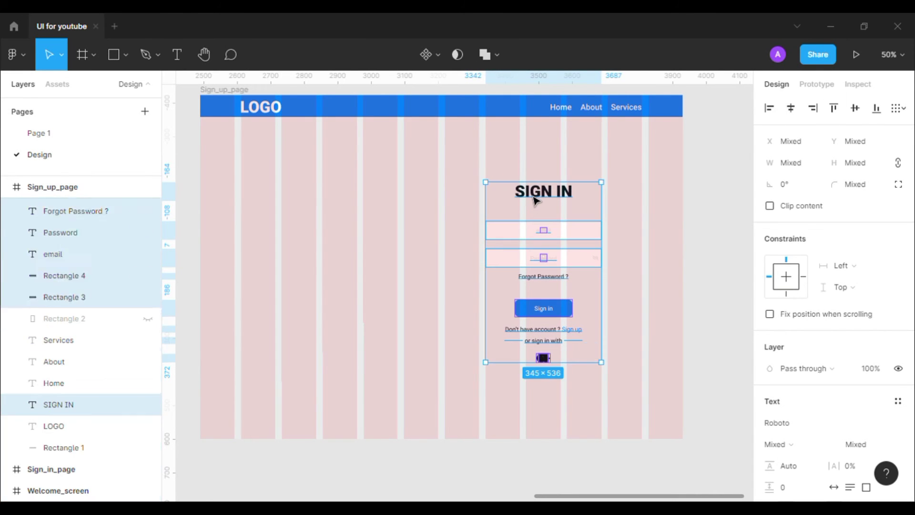
pyautogui.moveTo(450, 158); pyautogui.dragTo(619, 406)
# Step: Try to center the contents of the Sign_up_page frame horizontally and vertically, undoing the vertical alignment
pyautogui.click(224, 90)
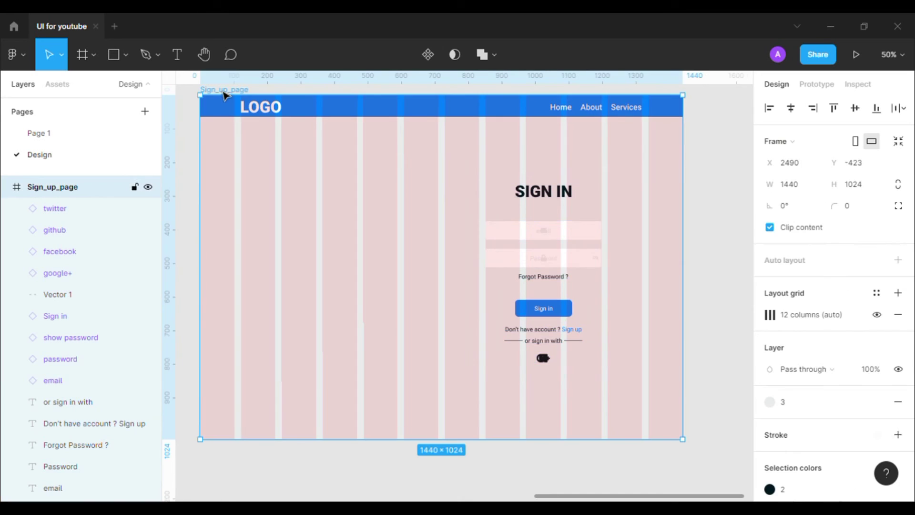
pyautogui.click(796, 112)
pyautogui.click(856, 113)
pyautogui.hotkey('ctrl', 'z')
pyautogui.click(633, 241)
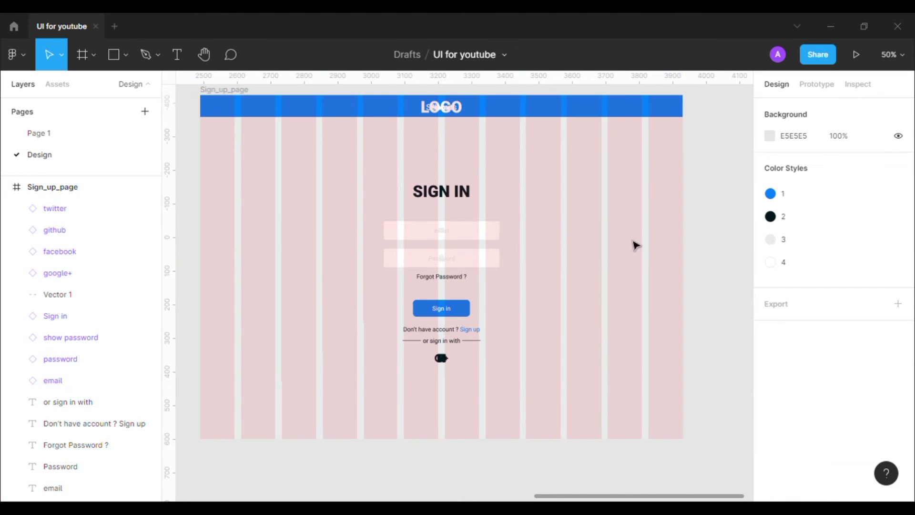
# Step: Undo the centering of the header contents and form elements on Sign_up_page
pyautogui.moveTo(548, 368); pyautogui.dragTo(388, 182)
pyautogui.click(629, 214)
pyautogui.hotkey('ctrl', '+')
pyautogui.hotkey('ctrl', '-')
pyautogui.hotkey('ctrl', 'z')
pyautogui.click(630, 214)
pyautogui.hotkey('ctrl', '+')
pyautogui.moveTo(660, 216); pyautogui.dragTo(704, 264)
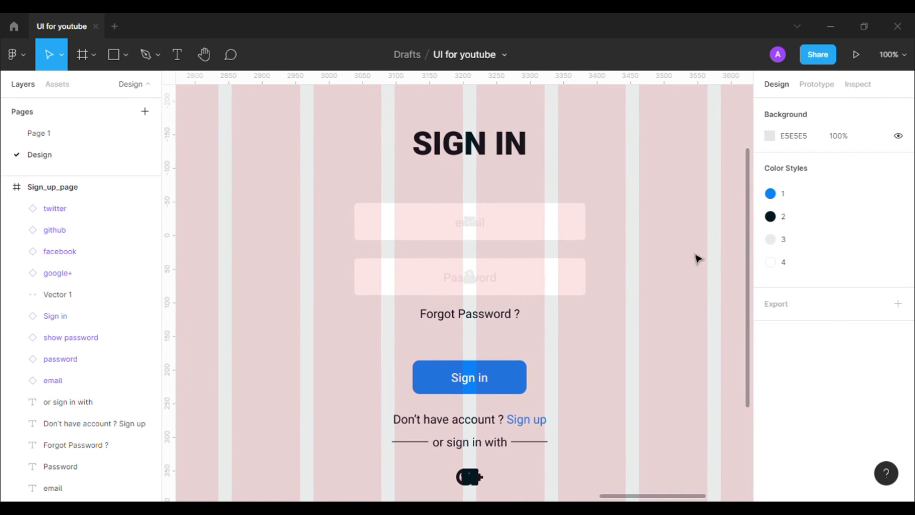
pyautogui.hotkey('ctrl', '-')
pyautogui.hotkey('ctrl', '-')
pyautogui.hotkey('ctrl', 'z')
pyautogui.hotkey('ctrl', 'z')
pyautogui.hotkey('ctrl', 'z')
pyautogui.hotkey('ctrl', 'z')
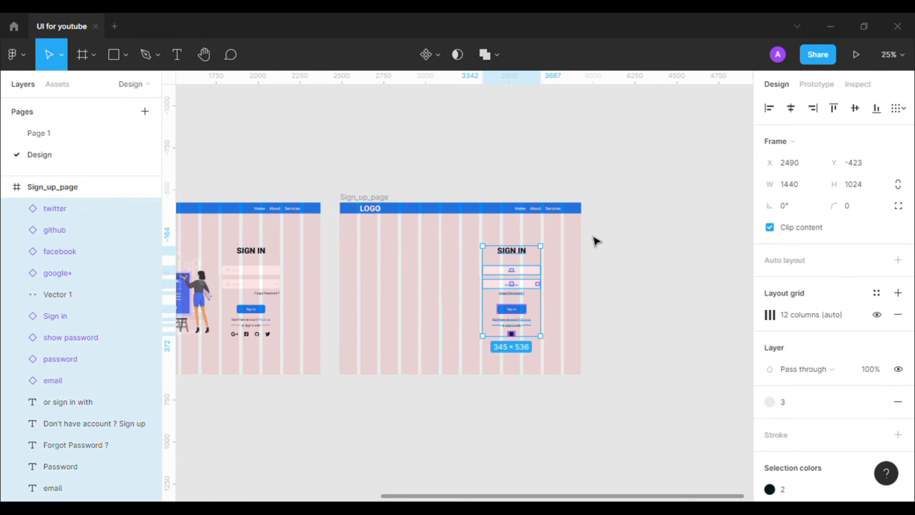
pyautogui.click(628, 243)
pyautogui.hotkey('ctrl', 'z')
pyautogui.hotkey('ctrl', 'z')
pyautogui.click(640, 245)
pyautogui.hotkey('ctrl', '+')
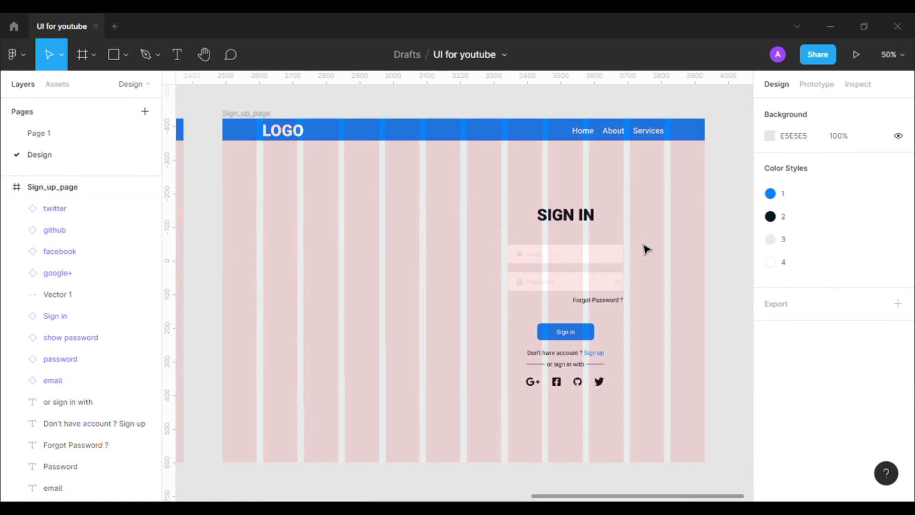
# Step: Group all the visible form elements on Sign_up_page, from the "SIGN IN" heading down to the social icons
pyautogui.moveTo(669, 423); pyautogui.dragTo(478, 198)
pyautogui.hotkey('ctrl', 'g')
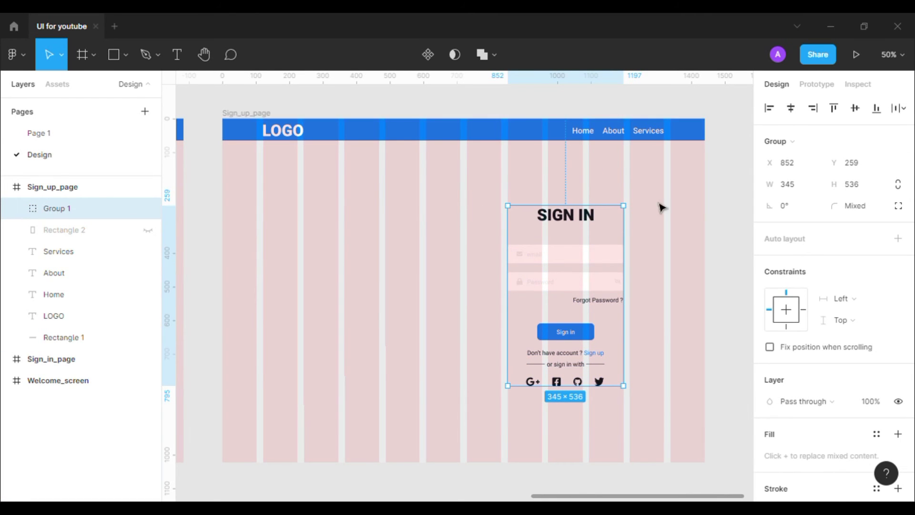
# Step: Try to align the Sign_up_page frame's contents on both their horizontal and vertical centers, and undo both alignments
pyautogui.click(256, 113)
pyautogui.click(791, 108)
pyautogui.click(855, 107)
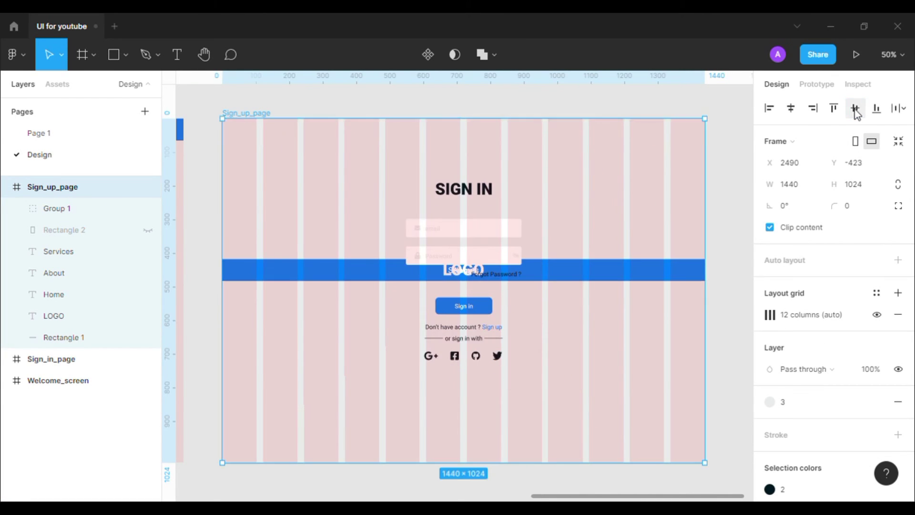
pyautogui.hotkey('ctrl', 'z')
pyautogui.hotkey('ctrl', 'z')
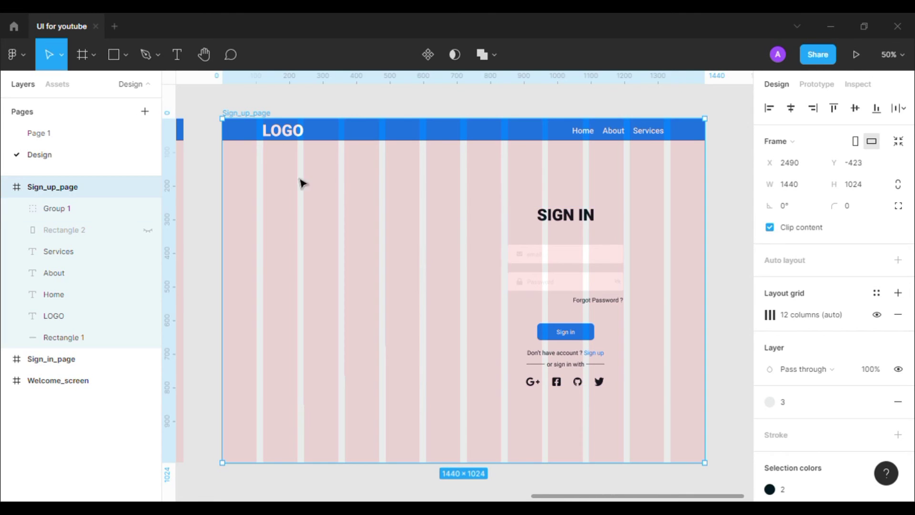
# Step: Center the form group horizontally in the Sign_up_page frame and move it up to Y 244
pyautogui.click(572, 225)
pyautogui.click(791, 108)
pyautogui.click(480, 235)
pyautogui.hotkey('shift', '0')
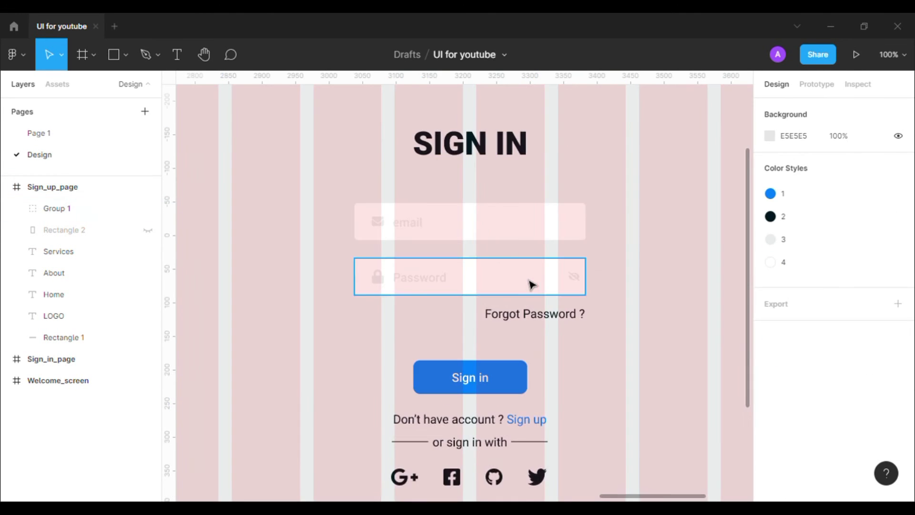
pyautogui.press('-')
pyautogui.click(483, 228)
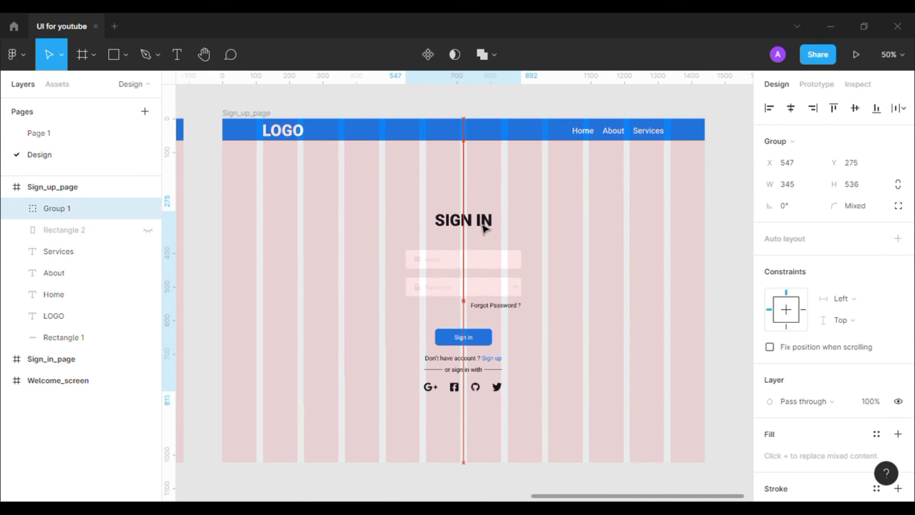
pyautogui.moveTo(483, 225); pyautogui.dragTo(483, 212)
pyautogui.click(568, 244)
pyautogui.press('+')
pyautogui.moveTo(627, 212)
pyautogui.mouseDown()
pyautogui.moveTo(639, 259)
pyautogui.moveTo(623, 201)
pyautogui.mouseUp()
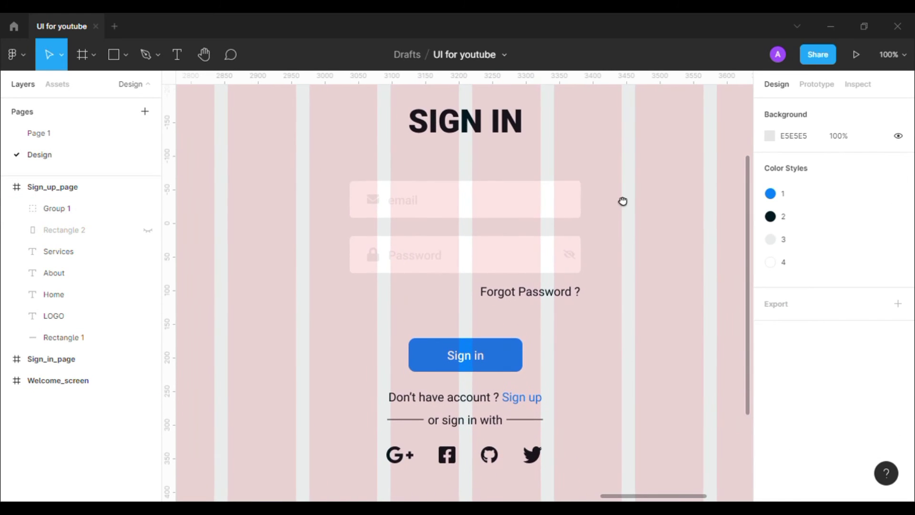
# Step: Ungroup the form elements on Sign_up_page
pyautogui.click(510, 123)
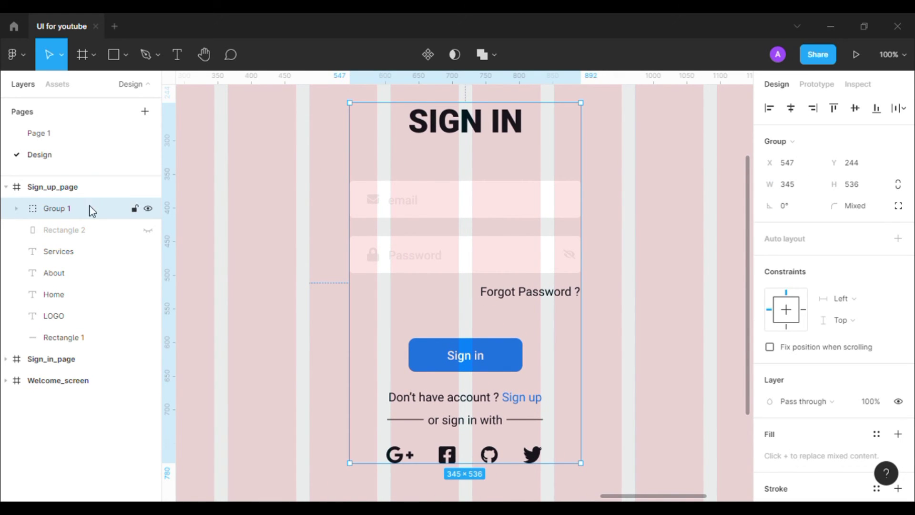
pyautogui.rightClick(92, 210)
pyautogui.click(130, 250)
# Step: Change the form heading's text to "SIGN UP"
pyautogui.doubleClick(520, 125)
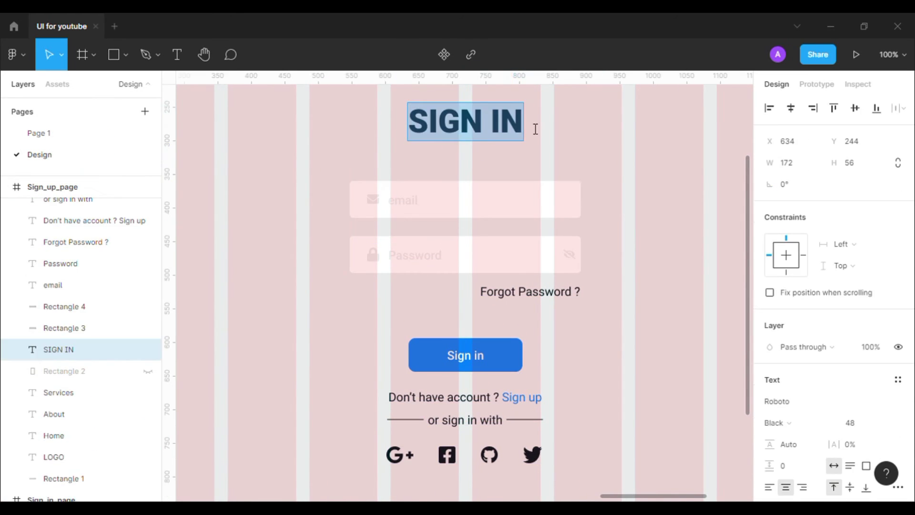
pyautogui.press('Right')
pyautogui.press('BackSpace')
pyautogui.press('BackSpace')
pyautogui.press('BackSpace')
pyautogui.write('UP')
pyautogui.press('Escape')
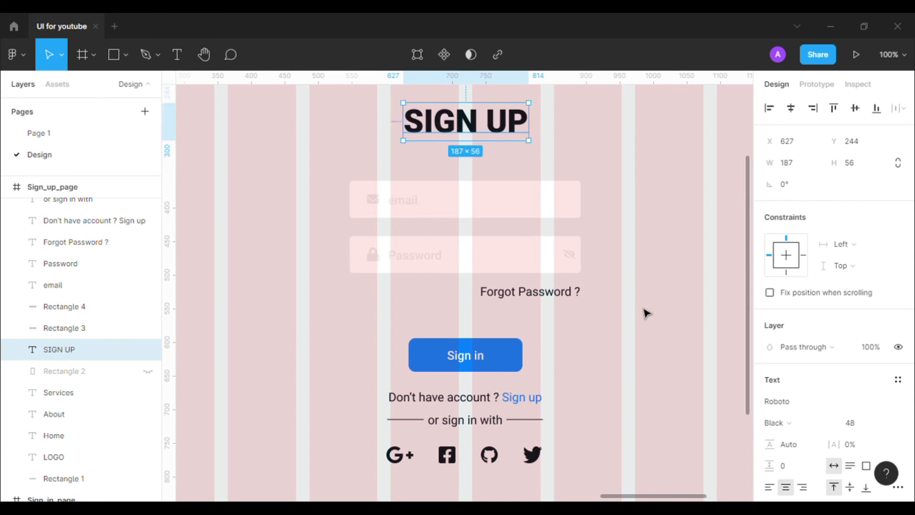
# Step: Delete the row of social icons and the "Forgot Password ?" text from the form
pyautogui.scroll(-3, 644, 313)
pyautogui.click(362, 387)
pyautogui.press('Delete')
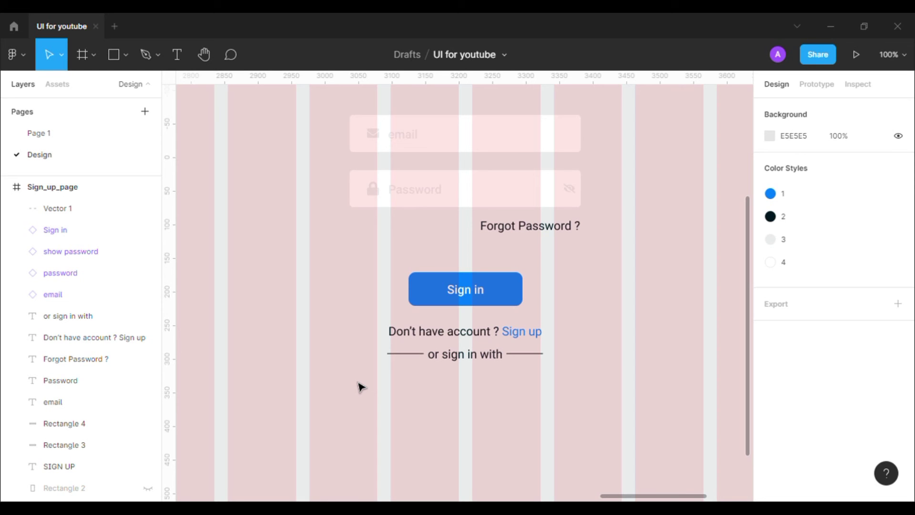
pyautogui.click(543, 226)
pyautogui.press('Delete')
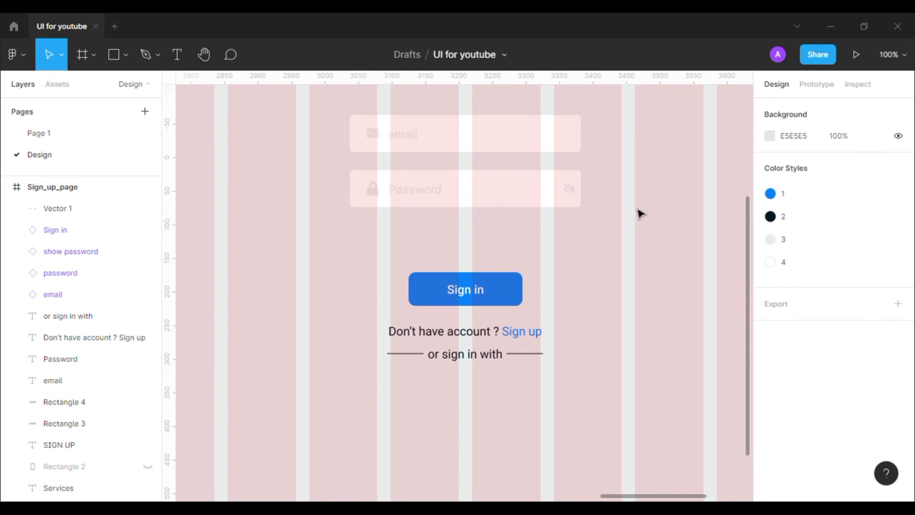
# Step: Delete the Sign in button, the "Don't have account ? Sign up" text and the "or sign in with" divider
pyautogui.scroll(2, 601, 213)
pyautogui.hotkey('ctrl', '-')
pyautogui.moveTo(608, 222); pyautogui.dragTo(604, 236)
pyautogui.moveTo(532, 218); pyautogui.dragTo(542, 275)
pyautogui.moveTo(528, 378); pyautogui.dragTo(413, 316)
pyautogui.press('Delete')
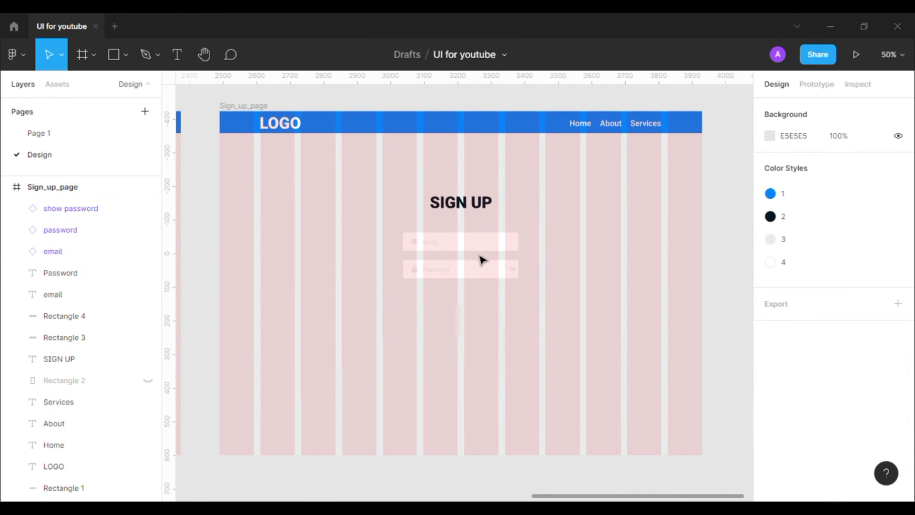
# Step: Duplicate an input field rectangle below the Password field with the same spacing as between the existing fields
pyautogui.click(466, 235)
pyautogui.keyDown('shift'); pyautogui.click(470, 276); pyautogui.keyUp('shift')
pyautogui.moveTo(470, 275); pyautogui.dragTo(472, 330)
pyautogui.click(472, 330)
pyautogui.press('Delete')
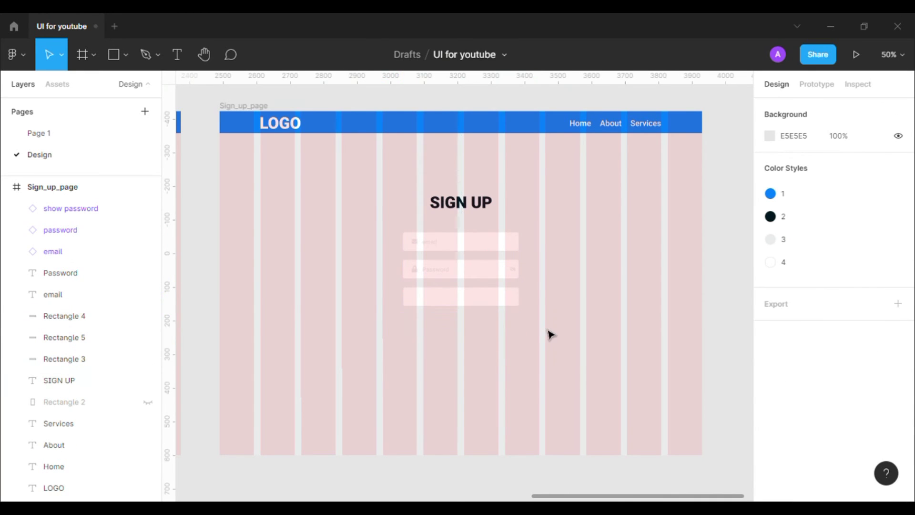
pyautogui.hotkey('ctrl', '+')
pyautogui.moveTo(562, 329); pyautogui.dragTo(562, 318)
pyautogui.hotkey('ctrl', '+')
pyautogui.click(549, 278)
pyautogui.moveTo(550, 272); pyautogui.dragTo(543, 318)
pyautogui.click(544, 400)
pyautogui.hotkey('shift', '0')
pyautogui.scroll(1, 537, 391)
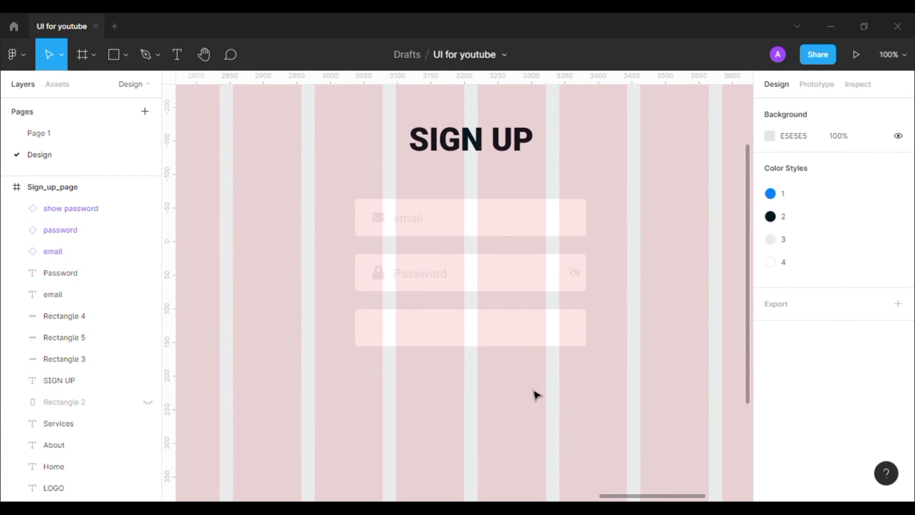
# Step: Move the Password label, lock icon and show password icon into the empty third field and center them vertically
pyautogui.click(410, 220)
pyautogui.keyDown('shift'); pyautogui.click(378, 218); pyautogui.keyUp('shift')
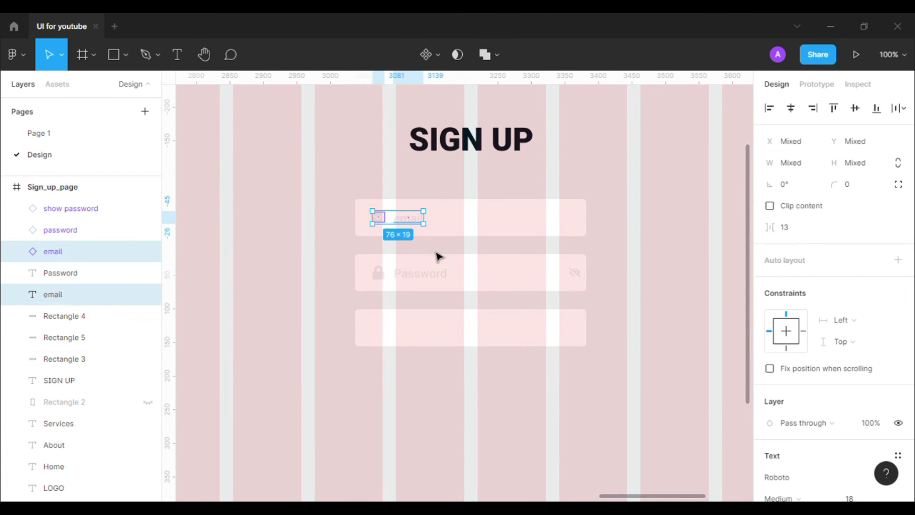
pyautogui.click(427, 301)
pyautogui.click(427, 277)
pyautogui.keyDown('shift'); pyautogui.click(378, 272); pyautogui.keyUp('shift')
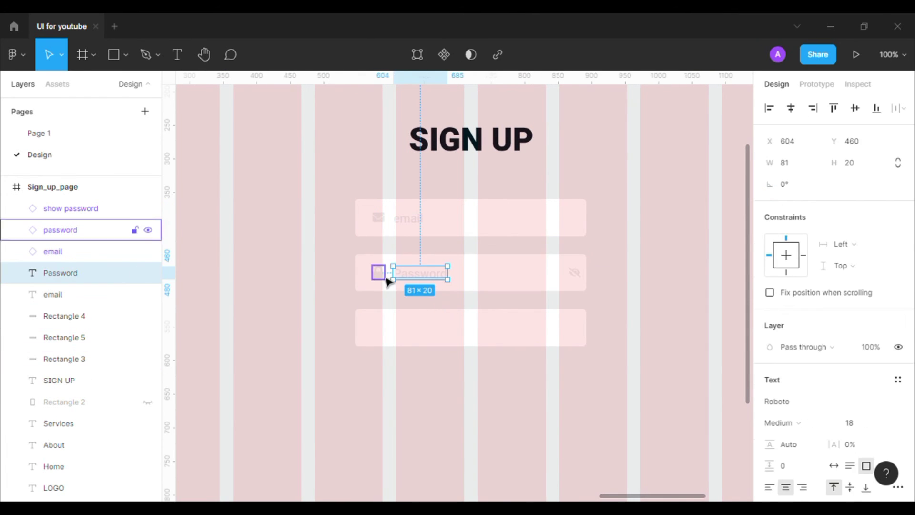
pyautogui.keyDown('shift'); pyautogui.click(578, 275); pyautogui.keyUp('shift')
pyautogui.moveTo(438, 284); pyautogui.dragTo(441, 336)
pyautogui.keyDown('shift'); pyautogui.click(576, 338); pyautogui.keyUp('shift')
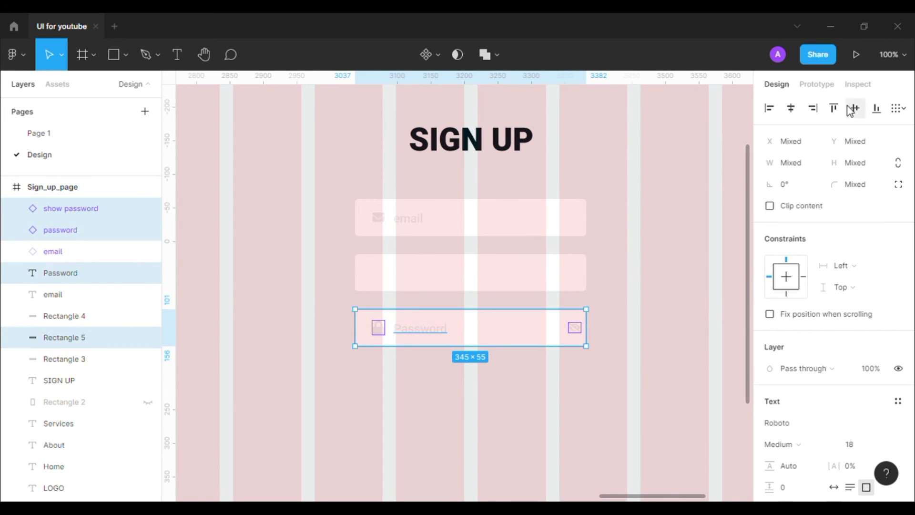
pyautogui.click(621, 299)
# Step: Move the email label and envelope icon down into the empty middle field and center them vertically
pyautogui.click(408, 218)
pyautogui.keyDown('shift'); pyautogui.click(378, 218); pyautogui.keyUp('shift')
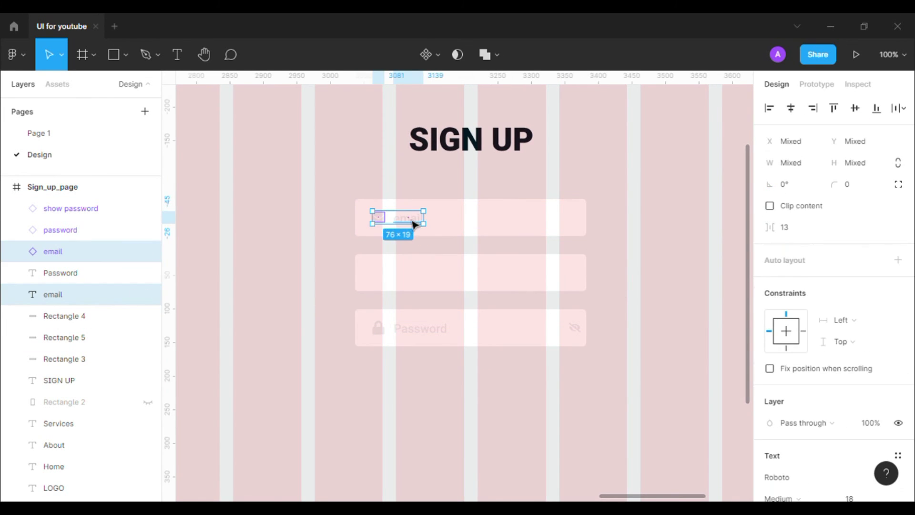
pyautogui.moveTo(413, 218); pyautogui.dragTo(404, 282)
pyautogui.keyDown('shift'); pyautogui.click(497, 278); pyautogui.keyUp('shift')
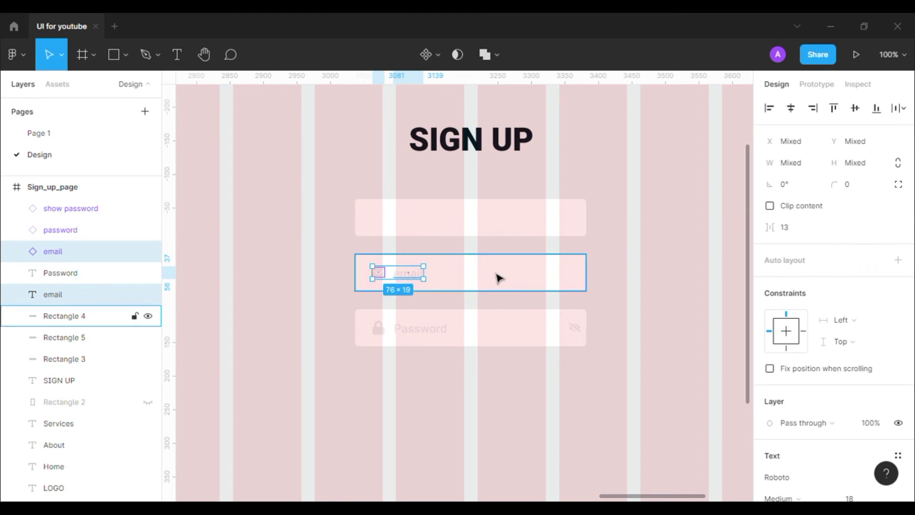
pyautogui.click(622, 256)
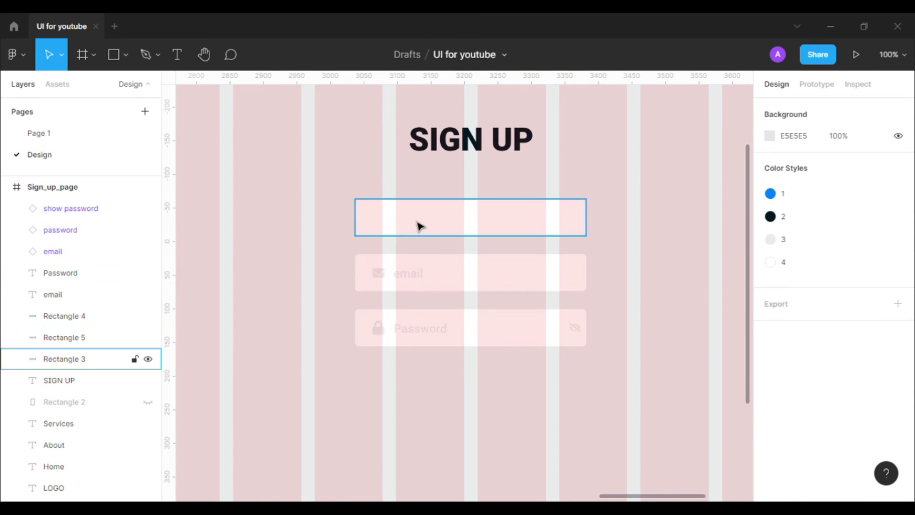
# Step: Place the user icon component in the empty first field and copy the email label beside it
pyautogui.click(56, 84)
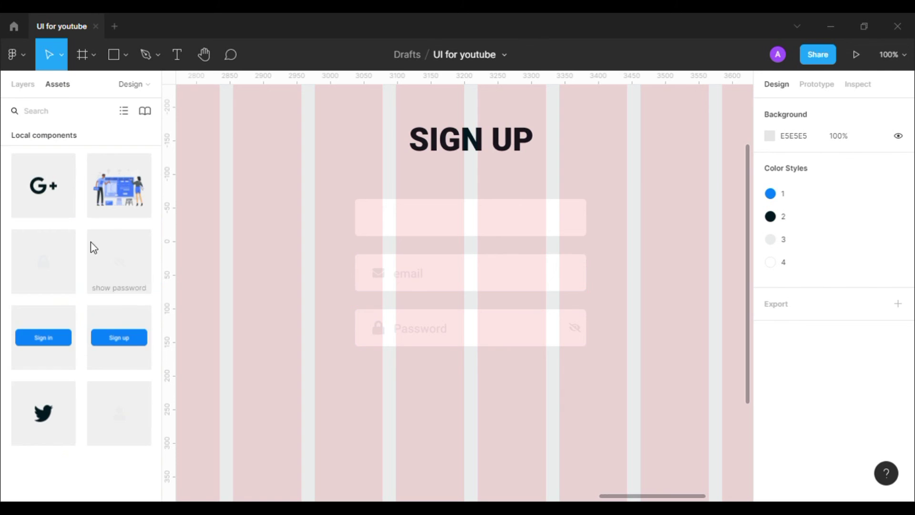
pyautogui.click(379, 220)
pyautogui.moveTo(409, 274); pyautogui.dragTo(413, 227)
# Step: Change the copied label in the first field to "name" and resize its text box to 48 wide
pyautogui.doubleClick(422, 221)
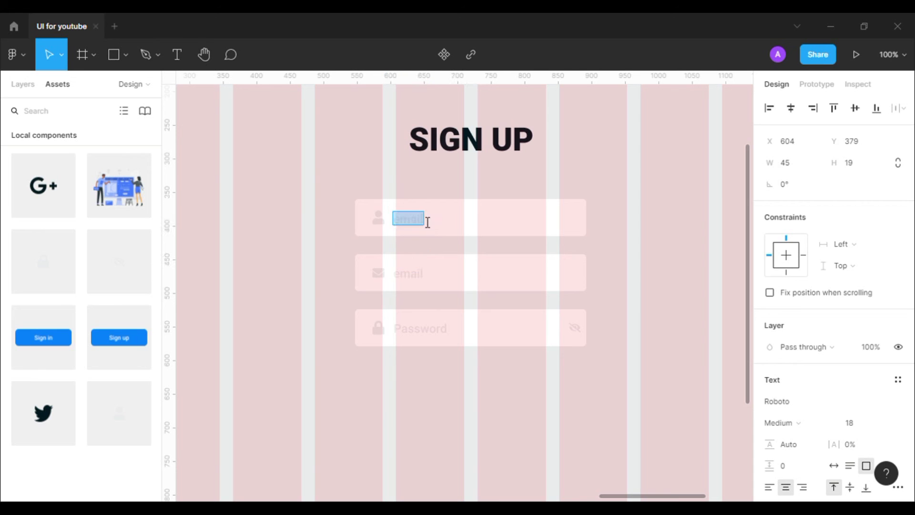
pyautogui.hotkey('ctrl', '+')
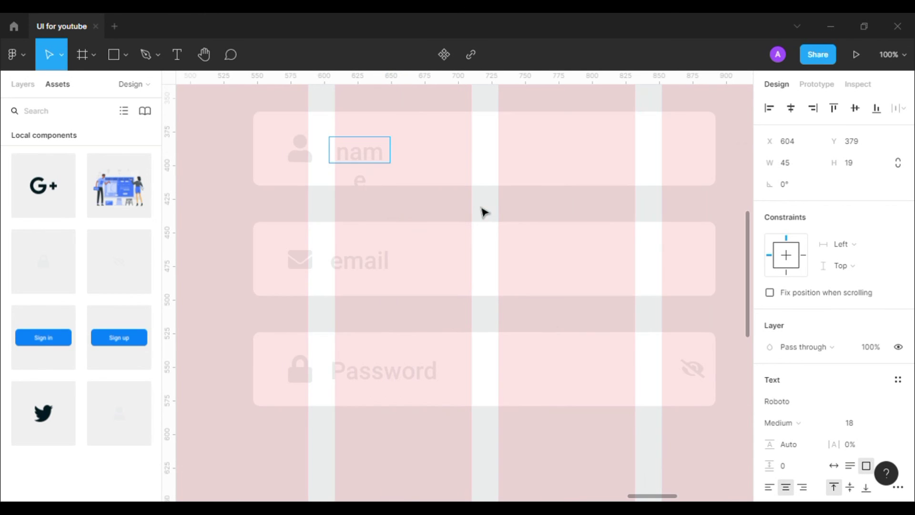
pyautogui.click(478, 207)
pyautogui.moveTo(477, 206); pyautogui.dragTo(433, 226)
pyautogui.moveTo(348, 184); pyautogui.dragTo(375, 184)
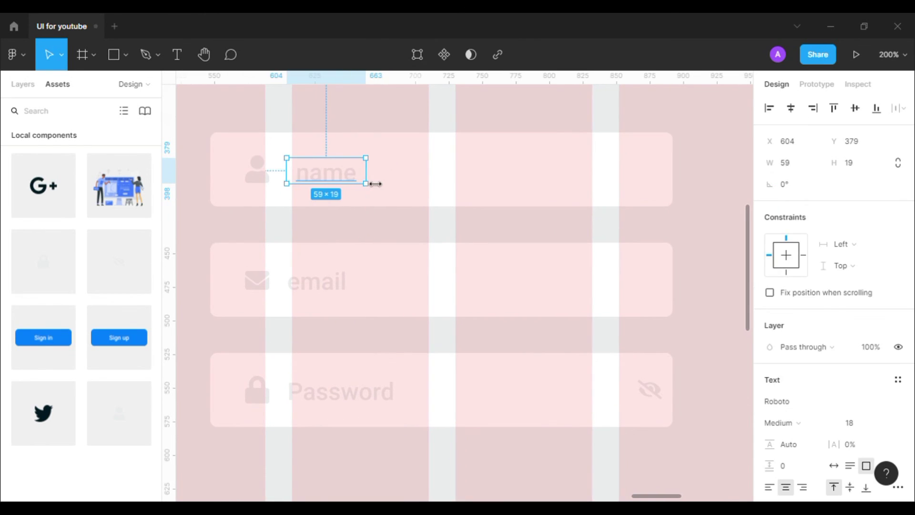
pyautogui.moveTo(319, 179); pyautogui.dragTo(322, 186)
pyautogui.hotkey('ctrl', '+')
pyautogui.moveTo(408, 207); pyautogui.dragTo(612, 306)
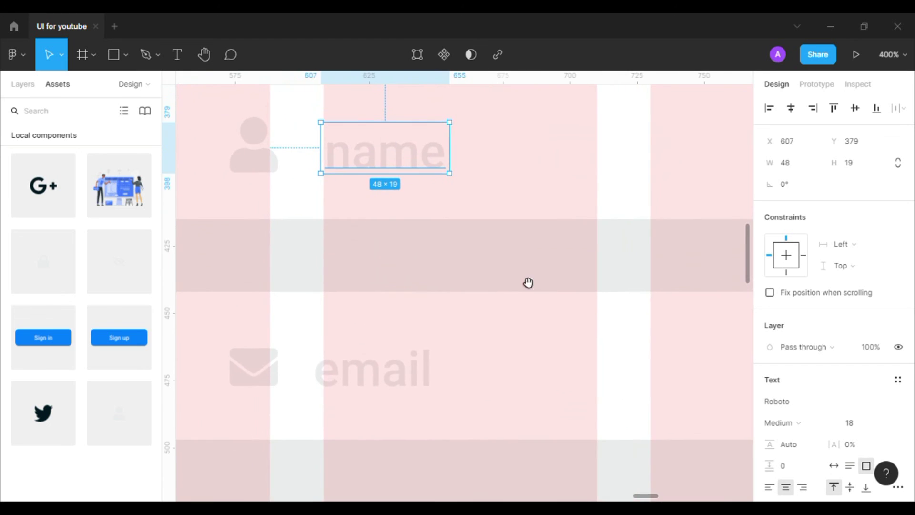
# Step: Move the email and name labels to X 608 within their fields
pyautogui.click(424, 413)
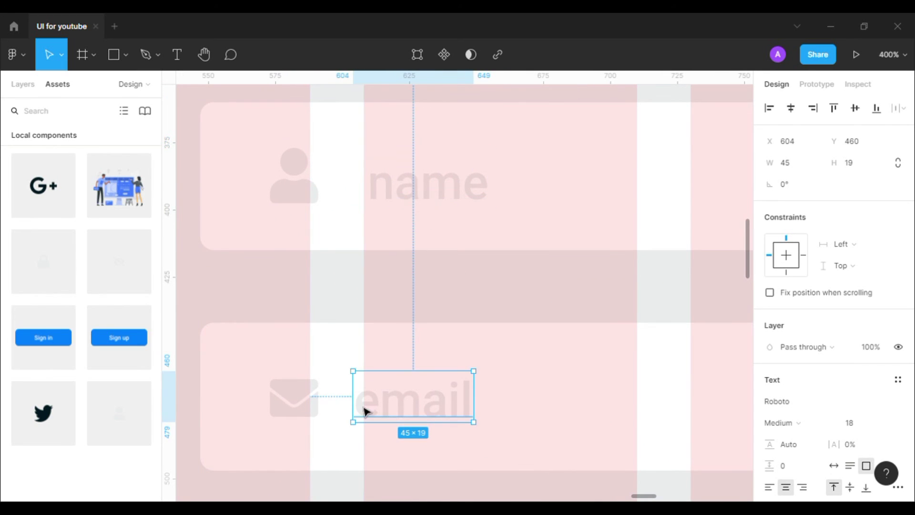
pyautogui.moveTo(366, 411); pyautogui.dragTo(380, 408)
pyautogui.click(413, 305)
pyautogui.click(408, 197)
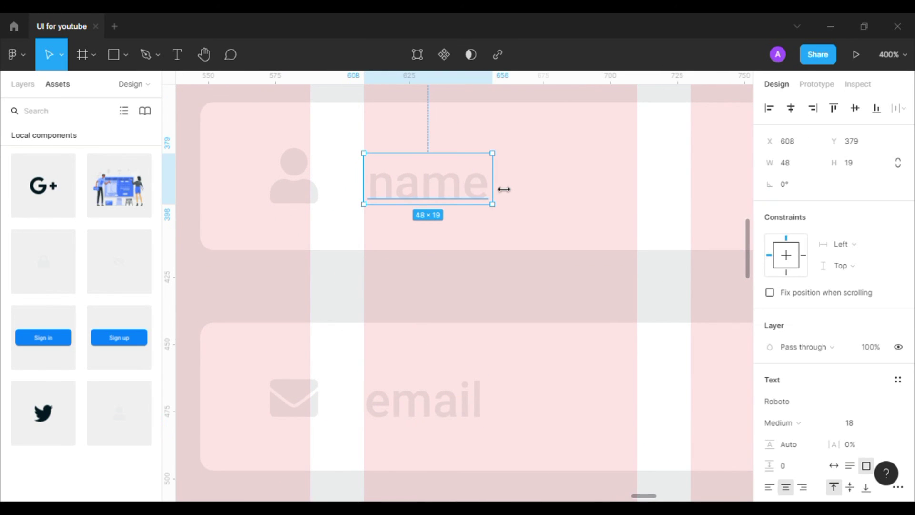
pyautogui.moveTo(503, 188); pyautogui.dragTo(499, 190)
pyautogui.click(435, 221)
pyautogui.click(426, 403)
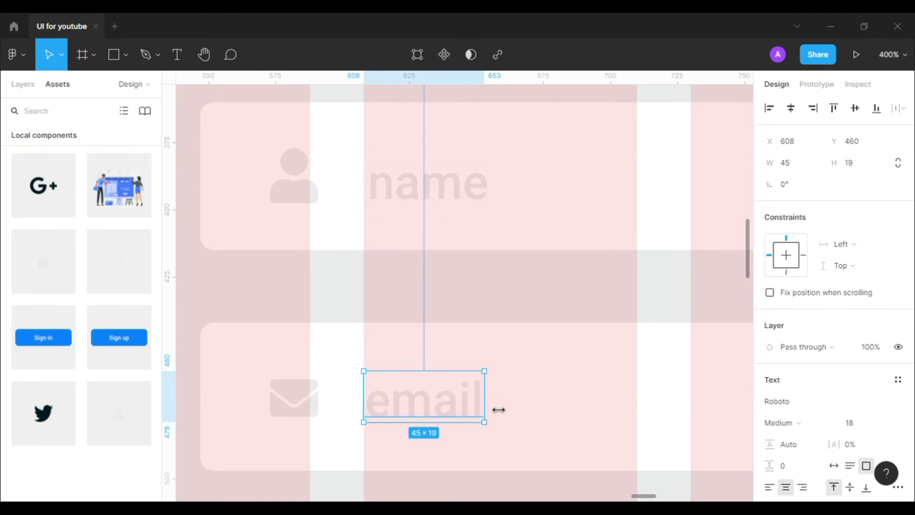
pyautogui.moveTo(499, 409); pyautogui.dragTo(497, 408)
pyautogui.click(488, 321)
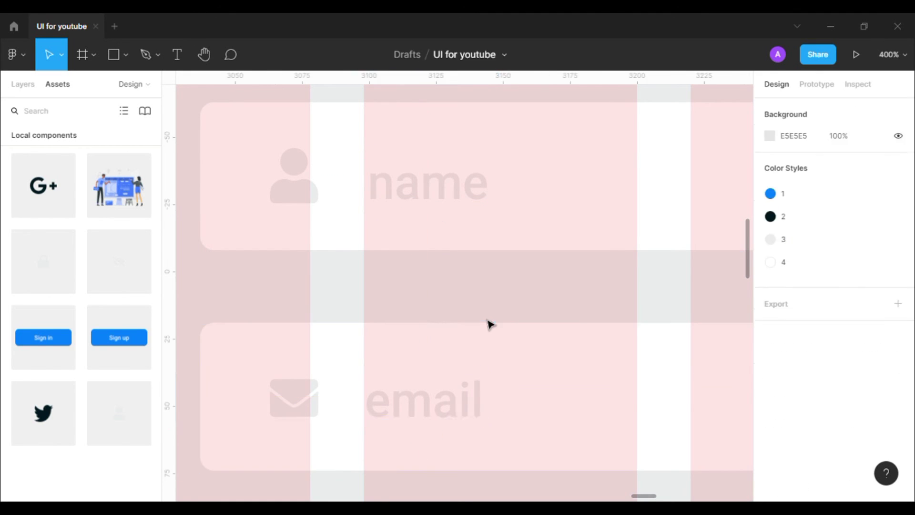
# Step: Nudge the name label slightly left so its first letter lines up with the email label
pyautogui.moveTo(427, 404); pyautogui.dragTo(424, 404)
pyautogui.click(425, 305)
pyautogui.moveTo(419, 193); pyautogui.dragTo(415, 193)
pyautogui.click(438, 302)
# Step: Align the user icon and name label with the first field on their vertical centers
pyautogui.click(295, 184)
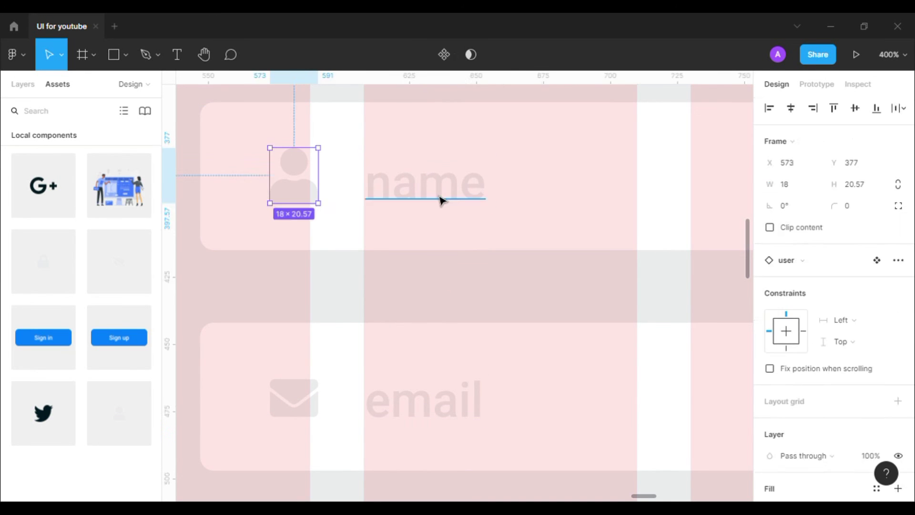
pyautogui.keyDown('shift'); pyautogui.click(441, 193); pyautogui.keyUp('shift')
pyautogui.keyDown('shift'); pyautogui.click(548, 190); pyautogui.keyUp('shift')
pyautogui.click(836, 110)
pyautogui.click(856, 111)
pyautogui.click(620, 281)
# Step: Move the Password label right to X 608 to line up with the labels above
pyautogui.scroll(-5, 536, 194)
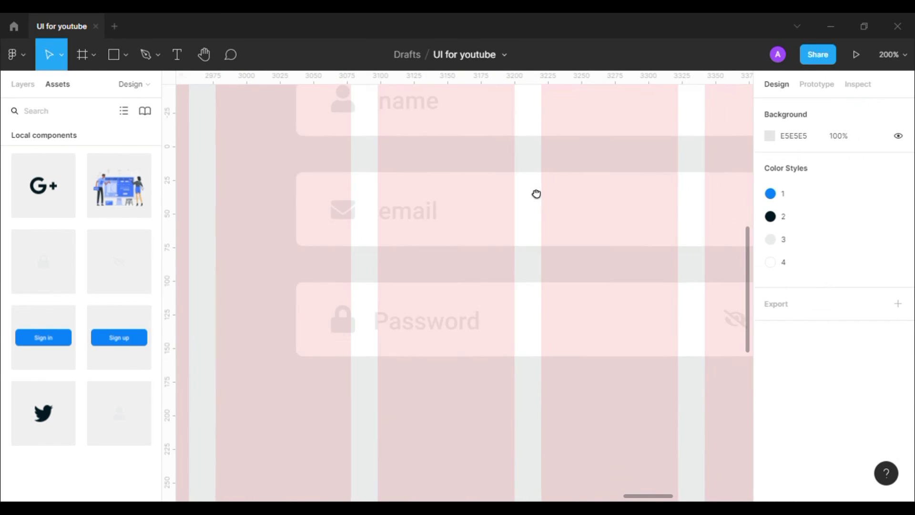
pyautogui.click(499, 373)
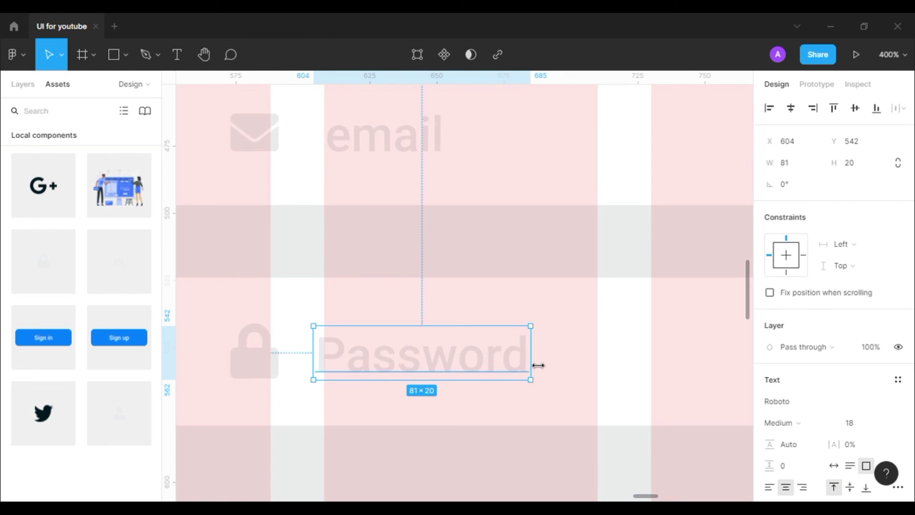
pyautogui.moveTo(538, 365); pyautogui.dragTo(540, 365)
pyautogui.moveTo(452, 368); pyautogui.dragTo(462, 370)
pyautogui.hotkey('ctrl', 'a')
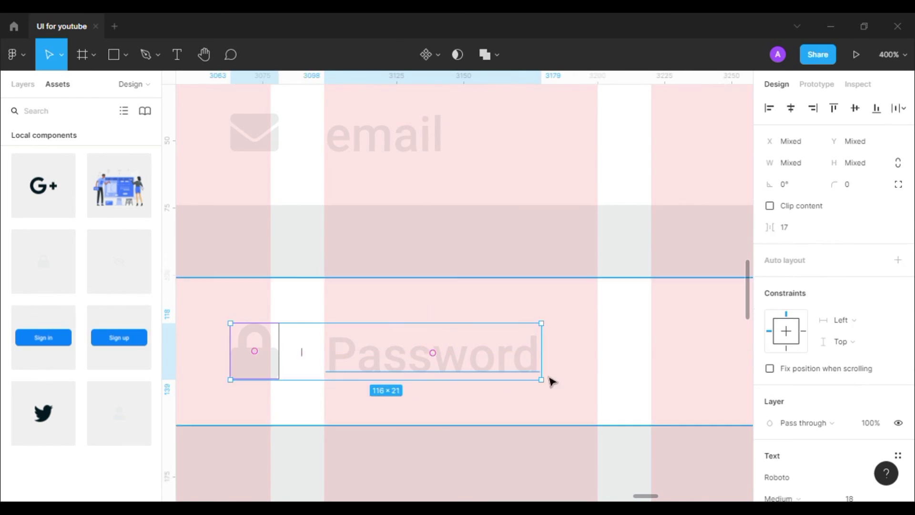
pyautogui.click(683, 220)
pyautogui.hotkey('ctrl', '-')
pyautogui.hotkey('ctrl', '-')
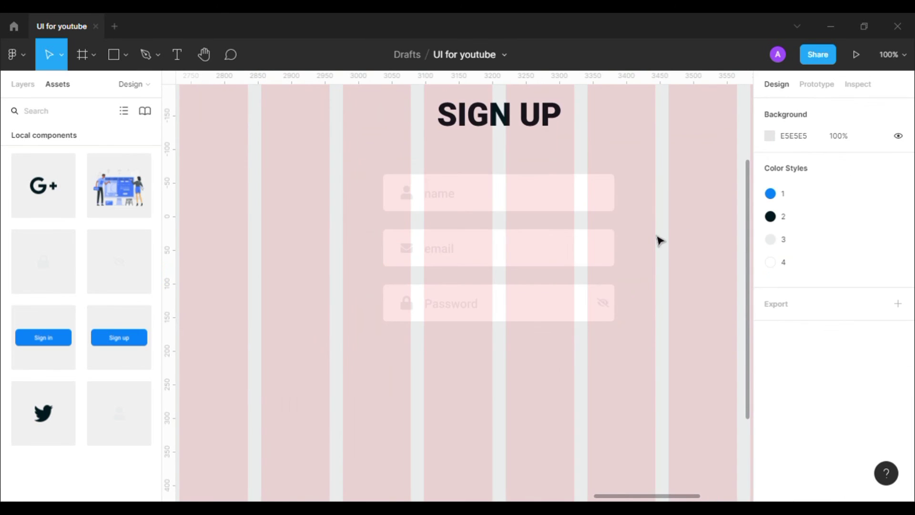
# Step: Place the Sign up button component below the Password field and center it horizontally with the SIGN UP heading
pyautogui.moveTo(660, 242); pyautogui.dragTo(646, 279)
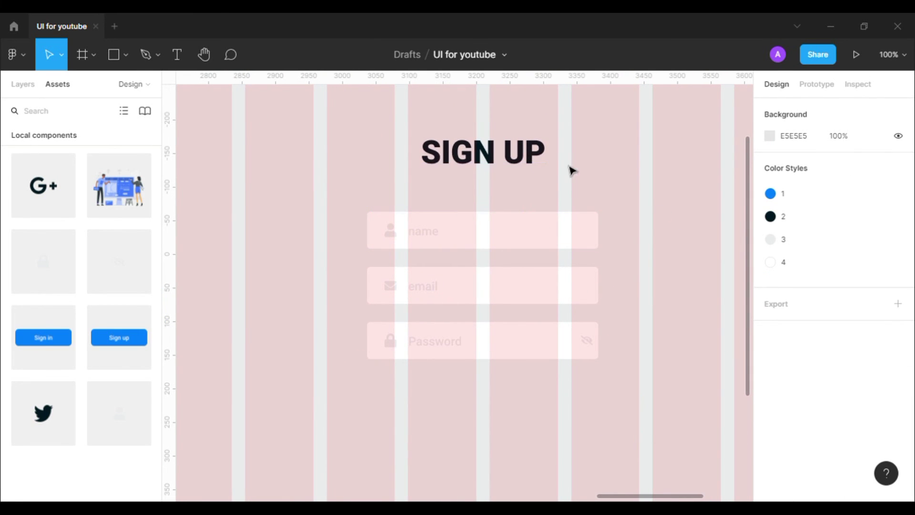
pyautogui.scroll(-2, 321, 389)
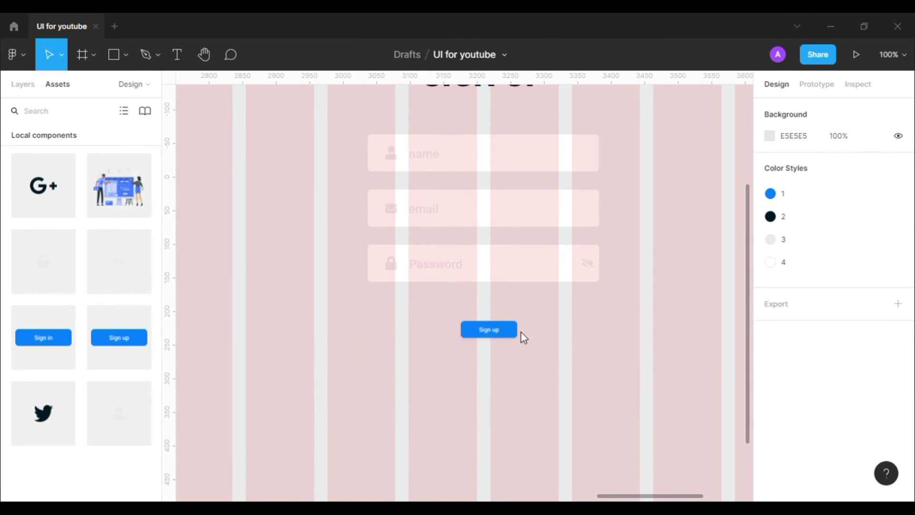
pyautogui.moveTo(522, 337); pyautogui.dragTo(519, 343)
pyautogui.scroll(2, 586, 386)
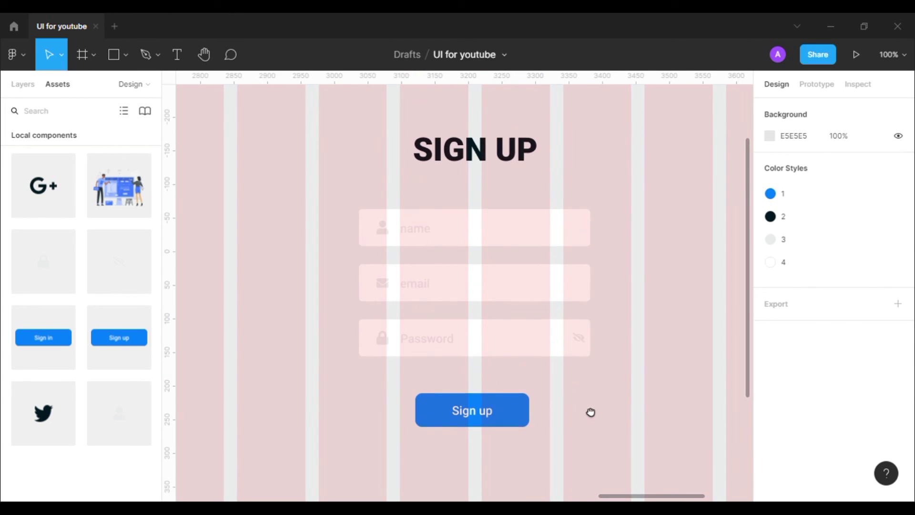
pyautogui.keyDown('shift'); pyautogui.click(510, 172); pyautogui.keyUp('shift')
pyautogui.click(791, 108)
pyautogui.click(667, 362)
pyautogui.scroll(-1, 666, 362)
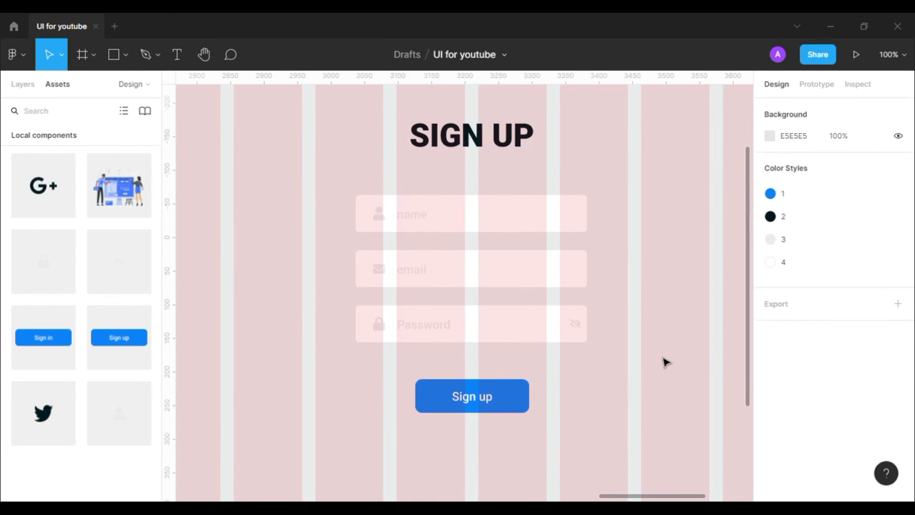
# Step: Move the Sign up button up to Y 621, closer to the Password field, keeping it horizontally centered
pyautogui.hotkey('ctrl', '+')
pyautogui.scroll(-2, 631, 441)
pyautogui.moveTo(567, 400); pyautogui.dragTo(574, 387)
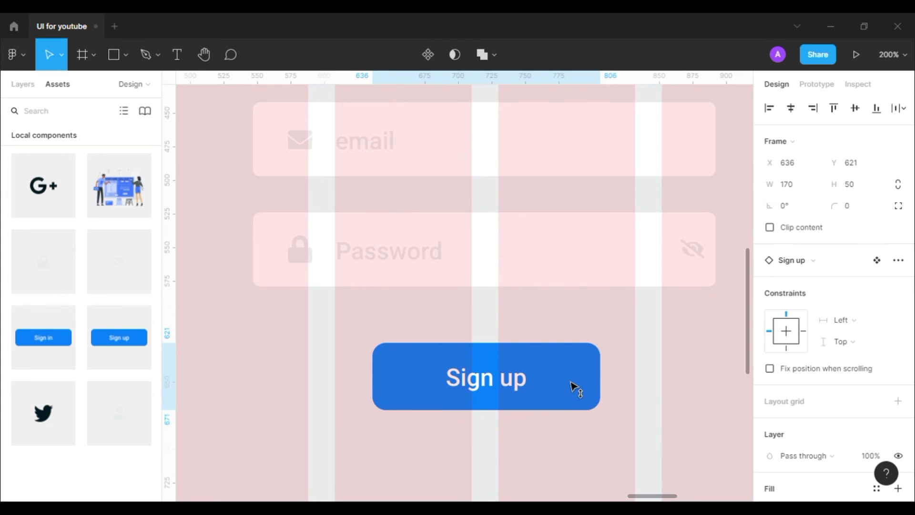
# Step: Add a text line below the Sign up button reading "By Continuing You Agree To Accept Our Privacy Policy &"
pyautogui.click(636, 384)
pyautogui.scroll(-5, 635, 384)
pyautogui.click(177, 54)
pyautogui.click(456, 235)
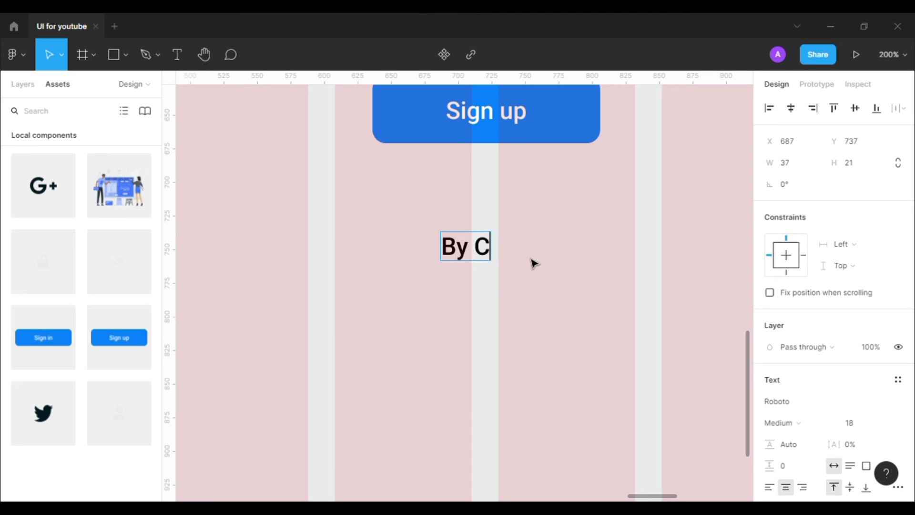
pyautogui.write('By Conti')
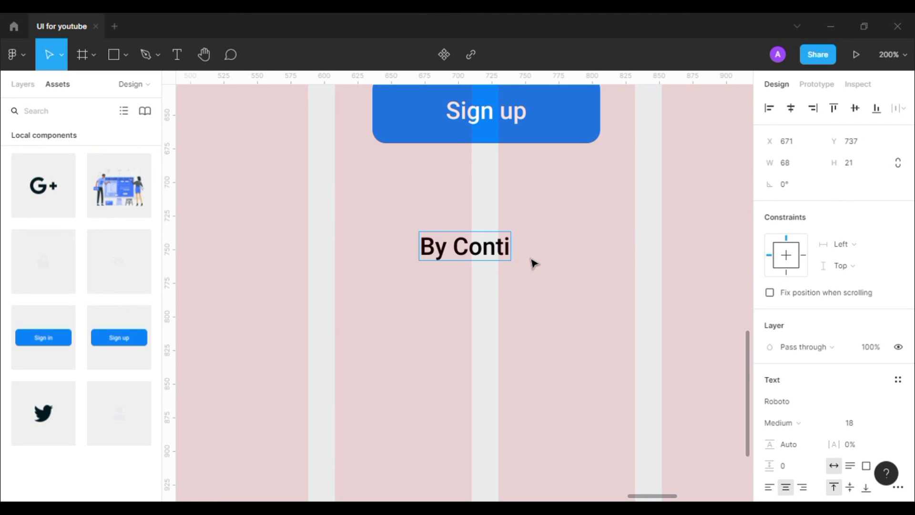
pyautogui.write('nuing Your')
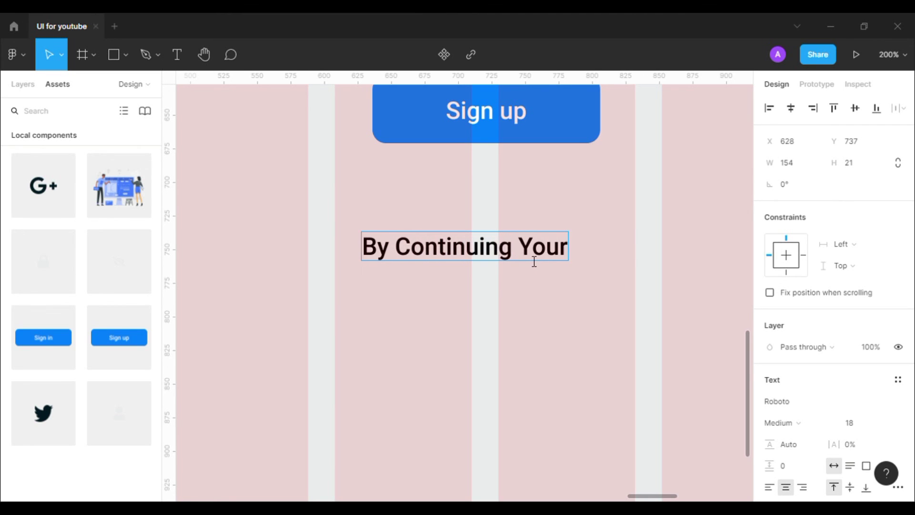
pyautogui.press('BackSpace')
pyautogui.write('Agree T')
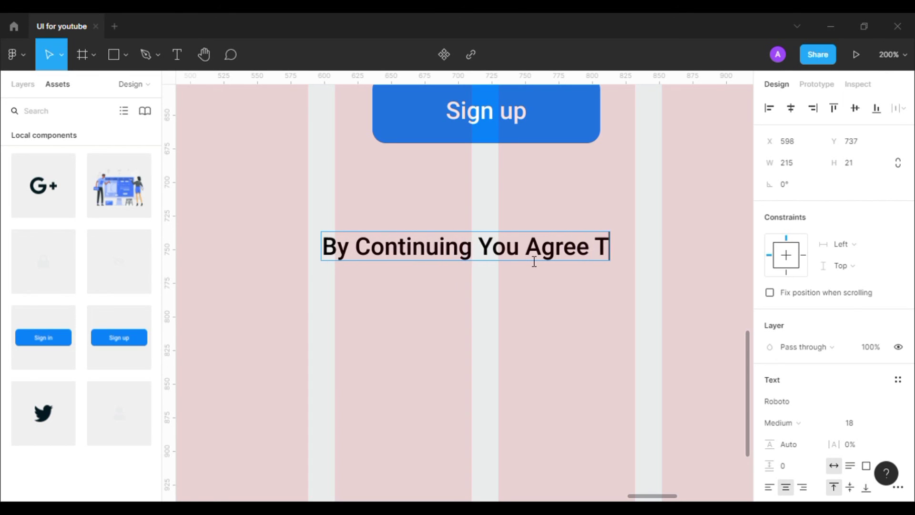
pyautogui.write('o Accept')
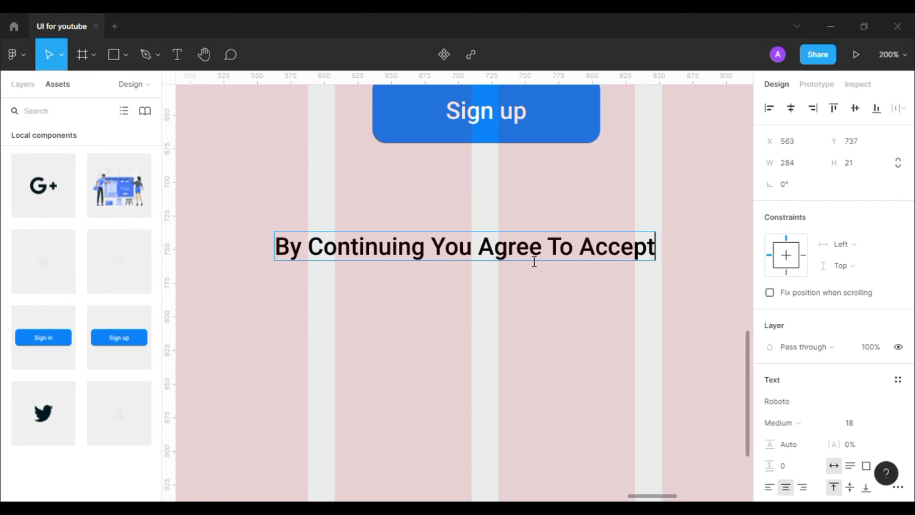
pyautogui.write(' Our')
pyautogui.write('Pr')
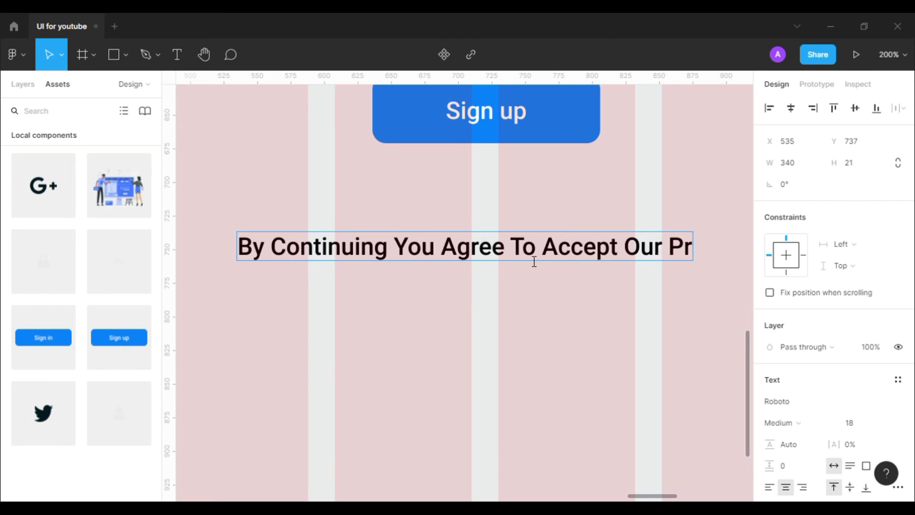
pyautogui.write('ivacy Po')
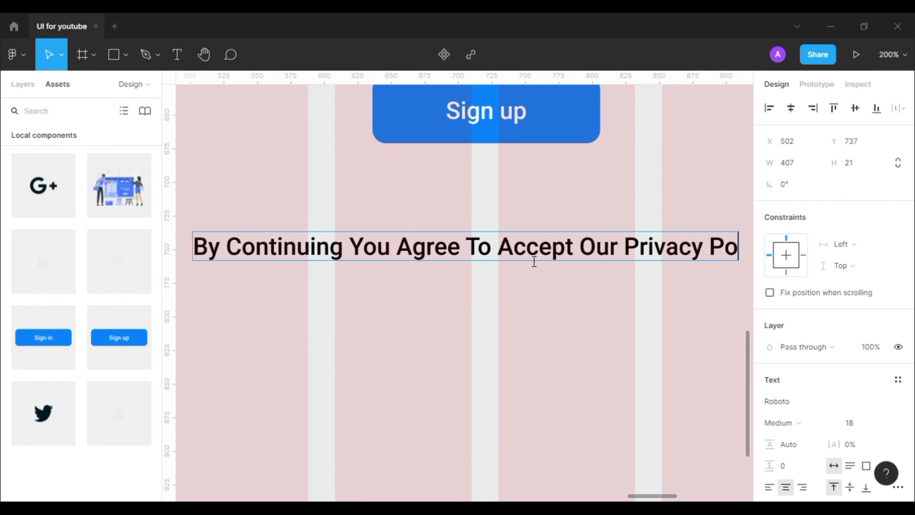
pyautogui.write('licy &')
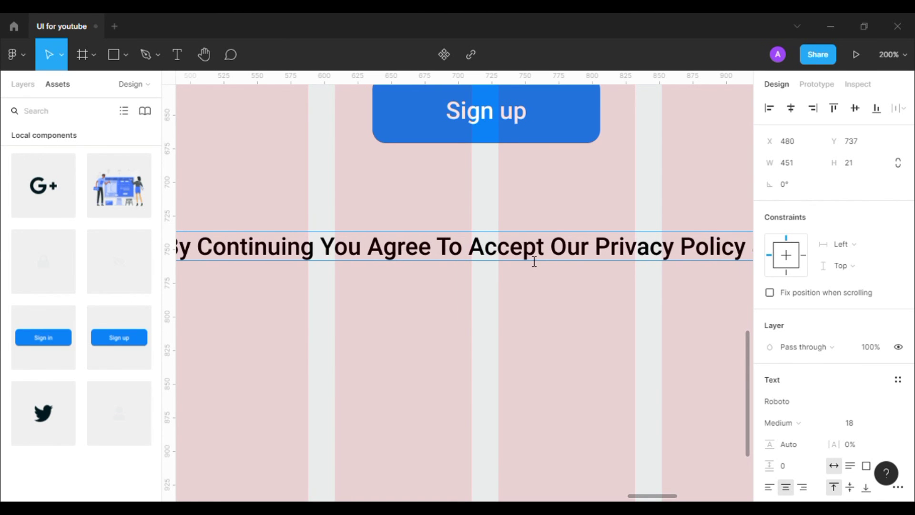
# Step: Complete the consent text by adding "Terms Of Services." after the ampersand
pyautogui.hscroll(5, 485, 303)
pyautogui.doubleClick(527, 256)
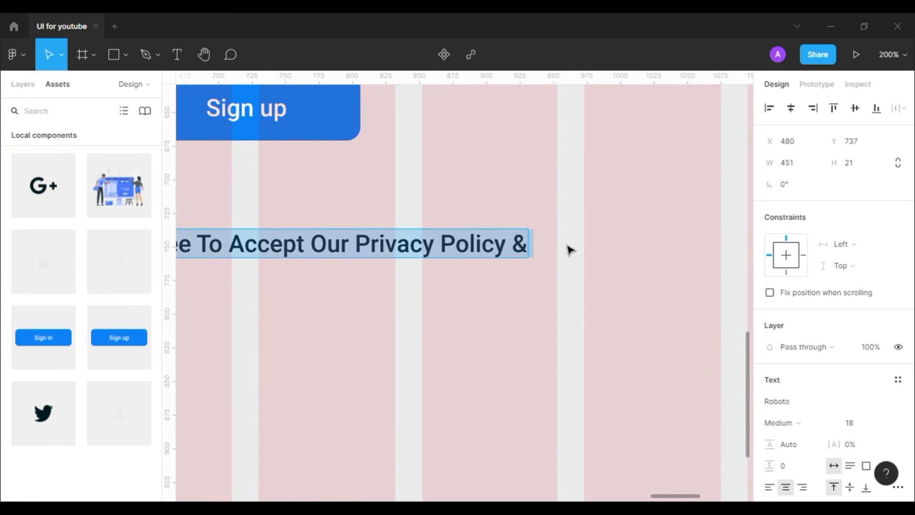
pyautogui.press('Right')
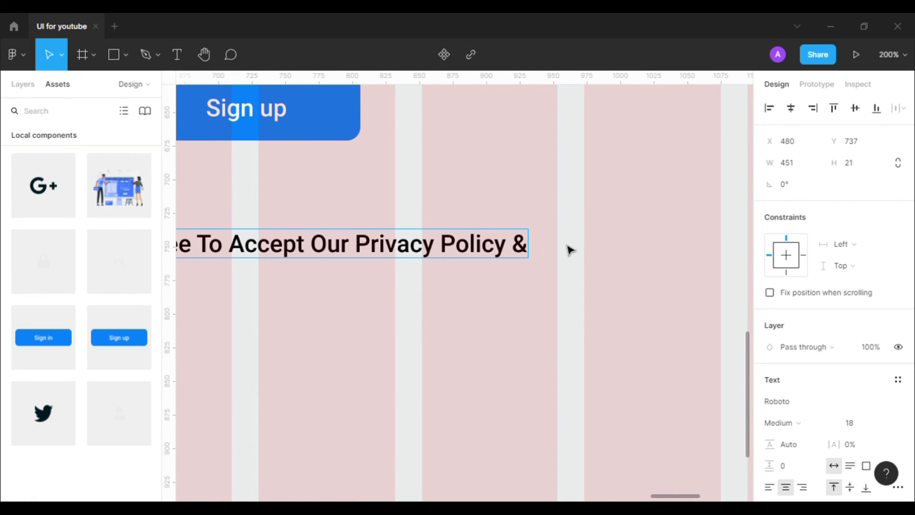
pyautogui.write('Terms')
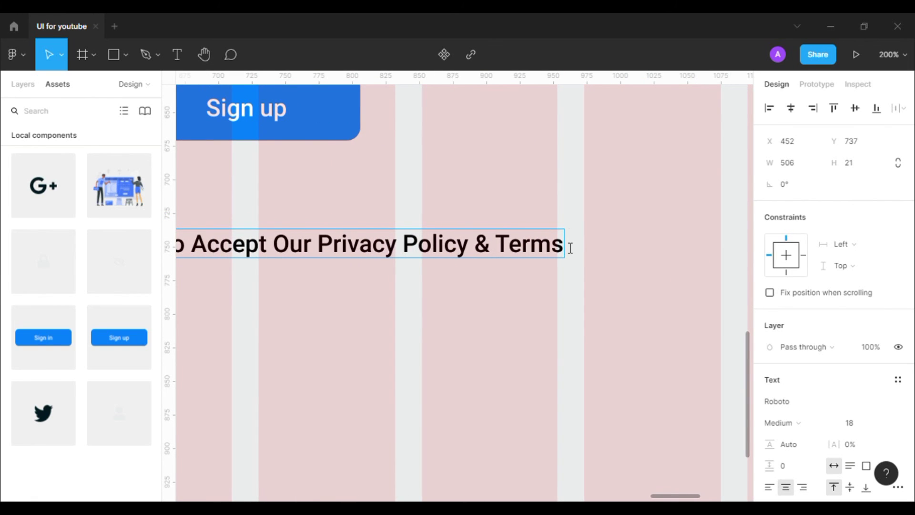
pyautogui.write(' Of Servic')
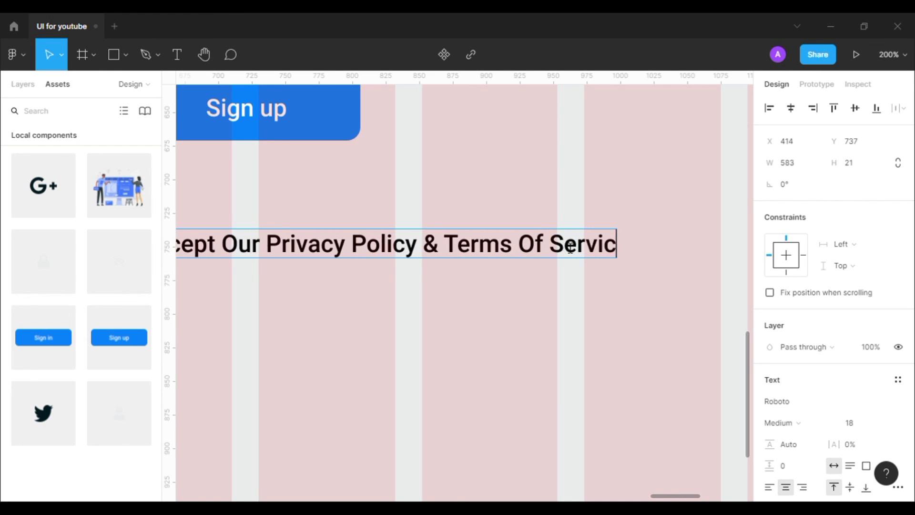
pyautogui.write('es.')
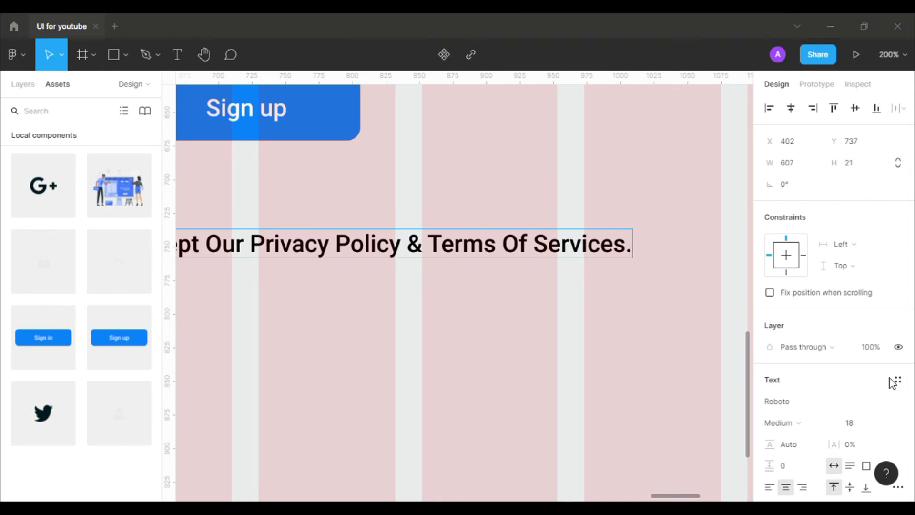
pyautogui.click(585, 341)
# Step: Set the font weight of the consent text below the Sign up button to Light
pyautogui.scroll(-2, 593, 365)
pyautogui.moveTo(643, 383); pyautogui.dragTo(686, 366)
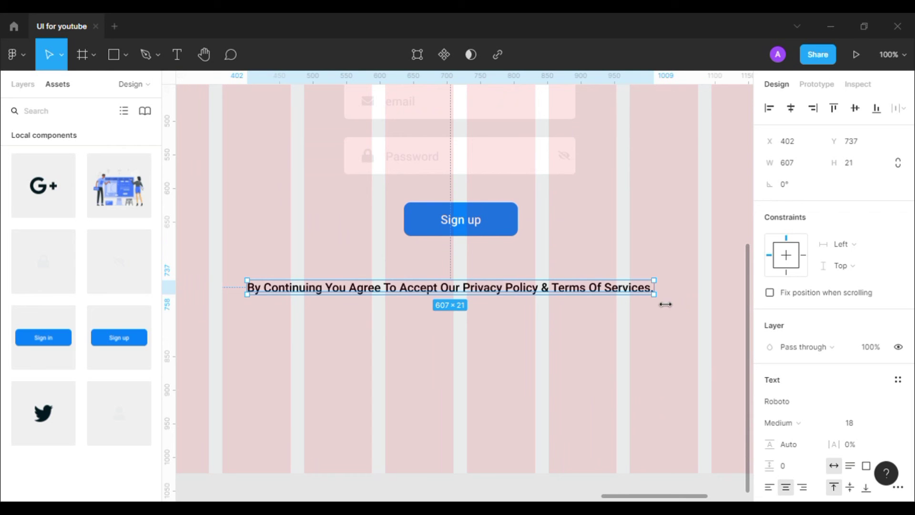
pyautogui.click(814, 426)
pyautogui.click(789, 325)
pyautogui.click(803, 426)
pyautogui.click(789, 308)
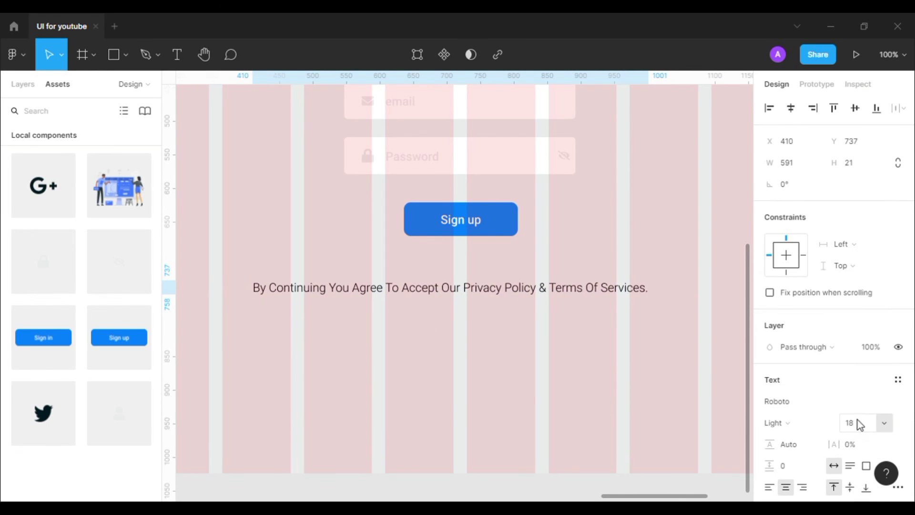
pyautogui.click(593, 361)
# Step: Narrow the consent text box to about 381 × 38 so the sentence wraps onto two lines
pyautogui.click(603, 290)
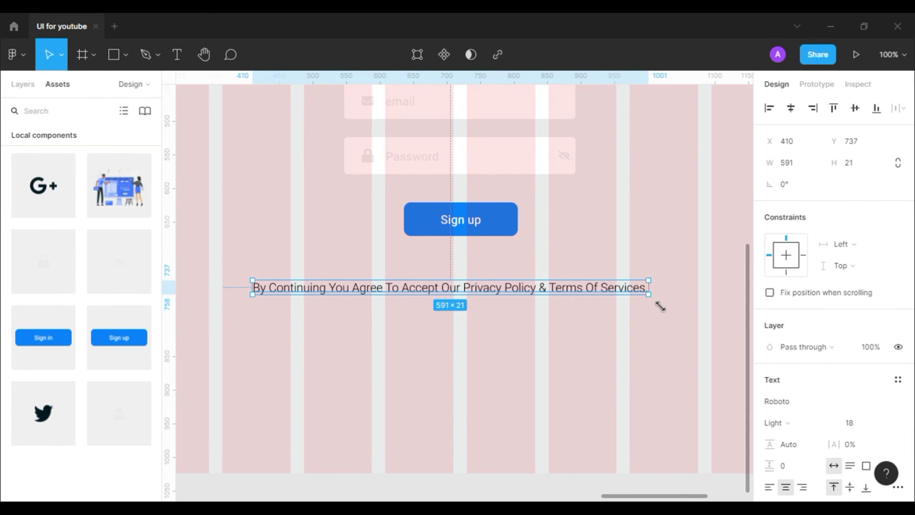
pyautogui.moveTo(660, 306); pyautogui.dragTo(517, 315)
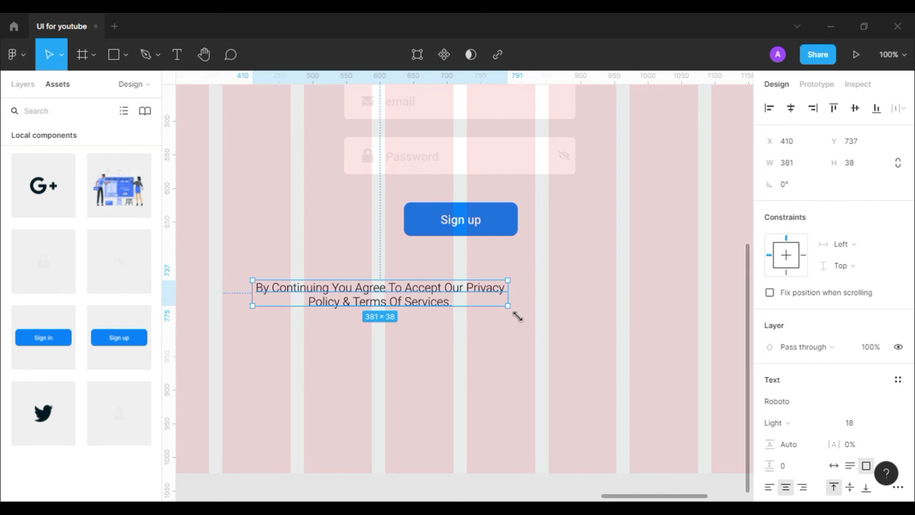
pyautogui.click(576, 313)
# Step: Move the consent text under the Sign up button and align both with the SIGN UP heading on their horizontal centers
pyautogui.scroll(-2, 402, 374)
pyautogui.moveTo(390, 337); pyautogui.dragTo(429, 342)
pyautogui.keyDown('shift'); pyautogui.click(435, 298); pyautogui.keyUp('shift')
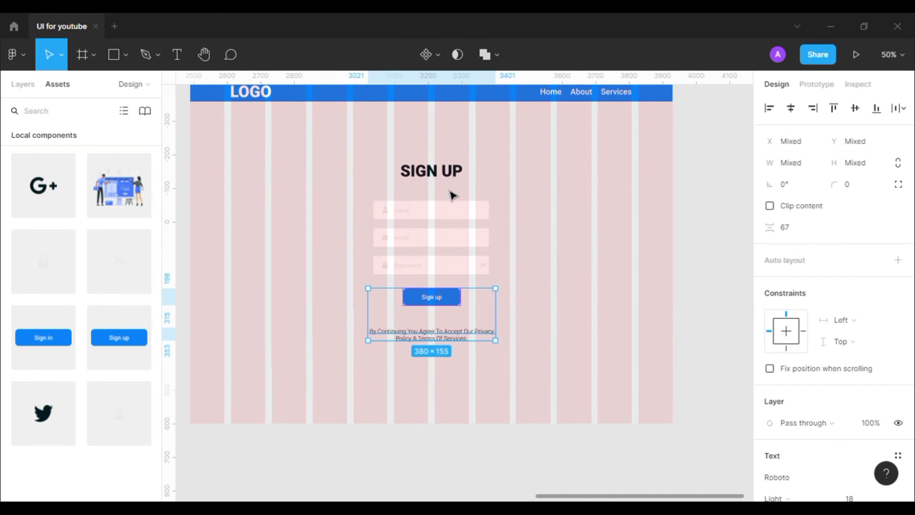
pyautogui.keyDown('shift'); pyautogui.click(443, 172); pyautogui.keyUp('shift')
pyautogui.click(791, 110)
pyautogui.click(575, 206)
# Step: Review the three pages together, preview the Sign_up_page frame in presentation view, and close the preview
pyautogui.hotkey('ctrl', '-')
pyautogui.moveTo(578, 210); pyautogui.dragTo(736, 229)
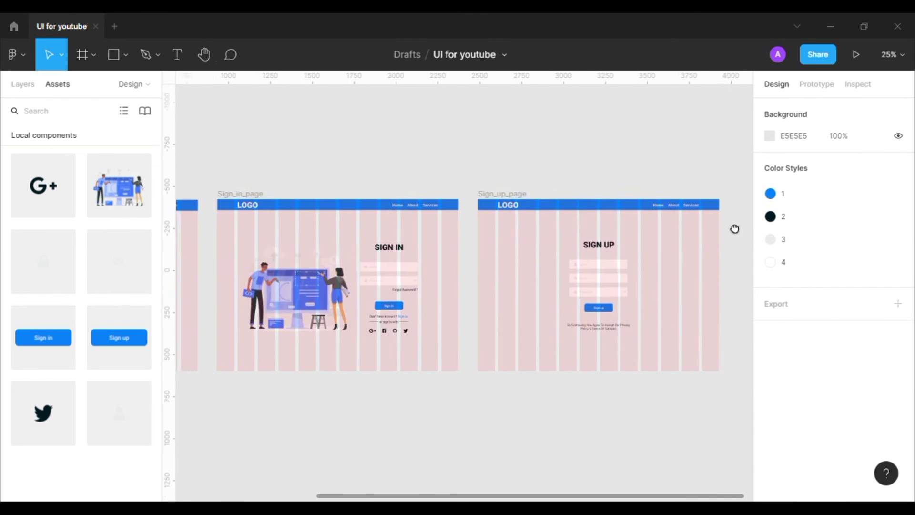
pyautogui.hotkey('ctrl', '-')
pyautogui.moveTo(650, 229); pyautogui.dragTo(718, 228)
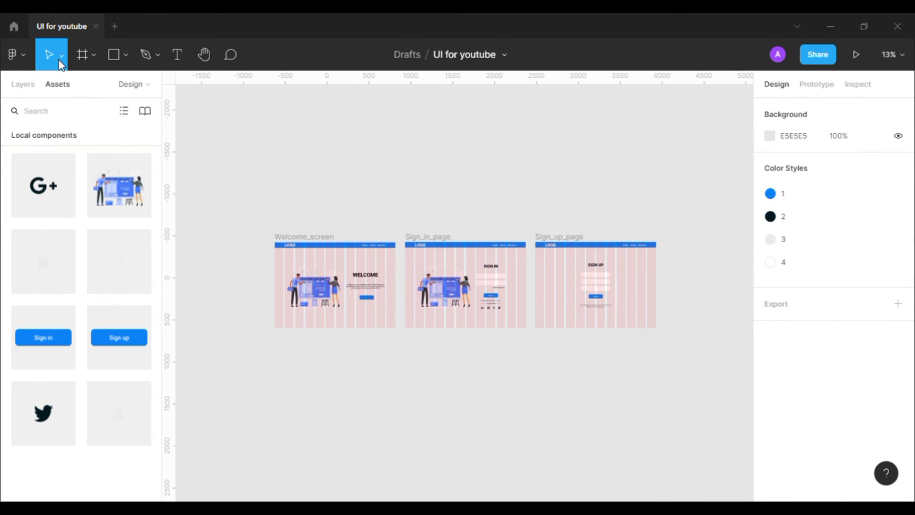
pyautogui.click(23, 86)
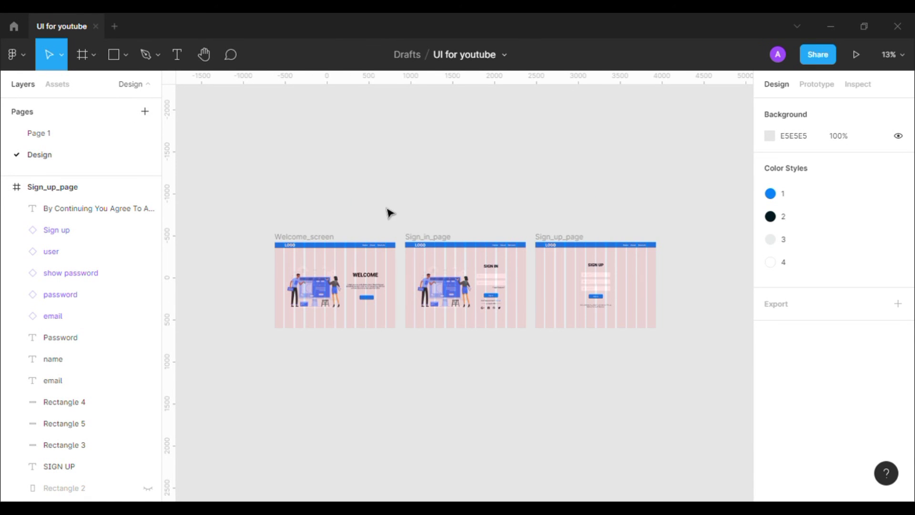
pyautogui.scroll(-1, 477, 190)
pyautogui.click(577, 221)
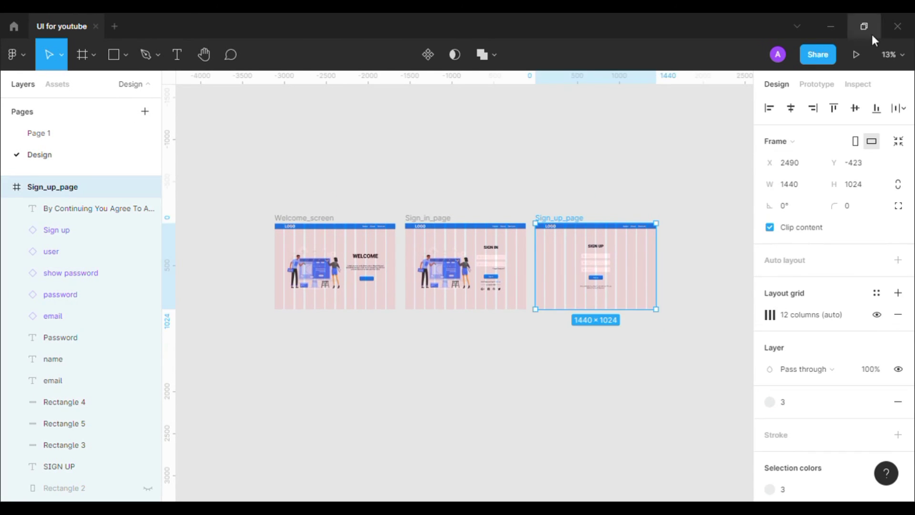
pyautogui.click(858, 53)
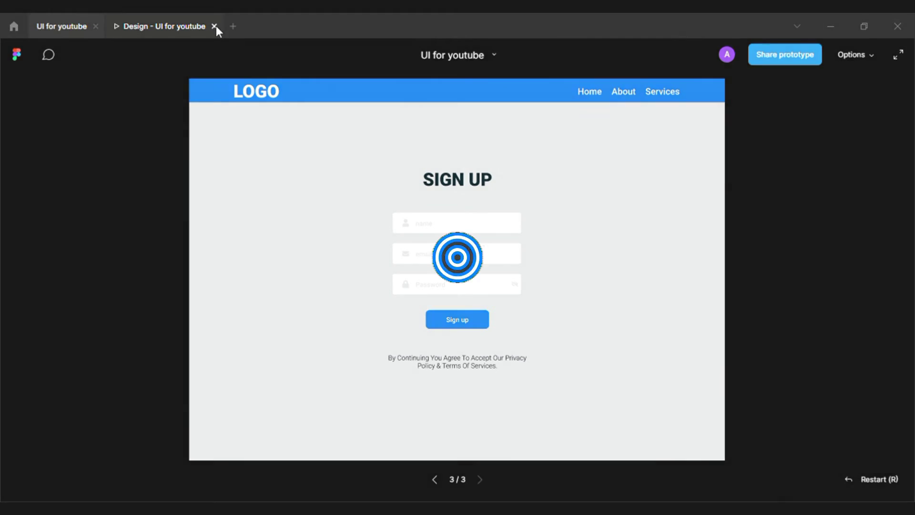
pyautogui.click(214, 26)
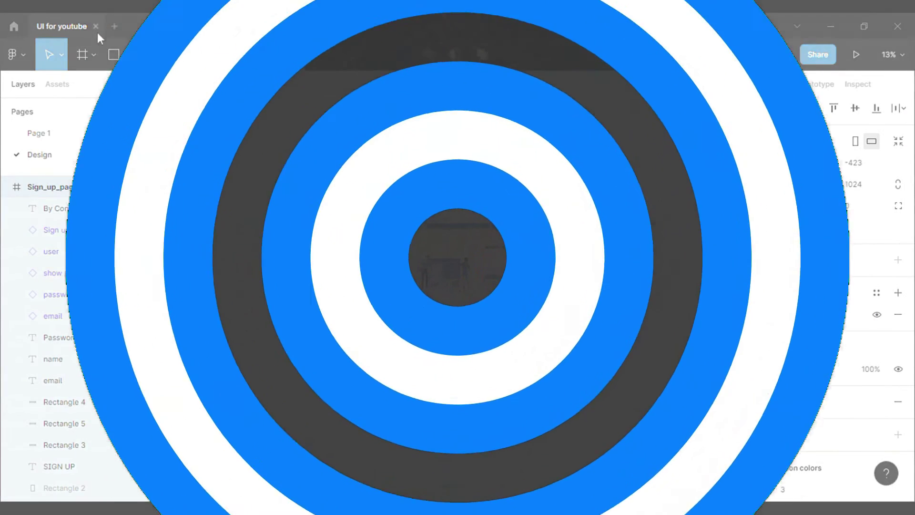